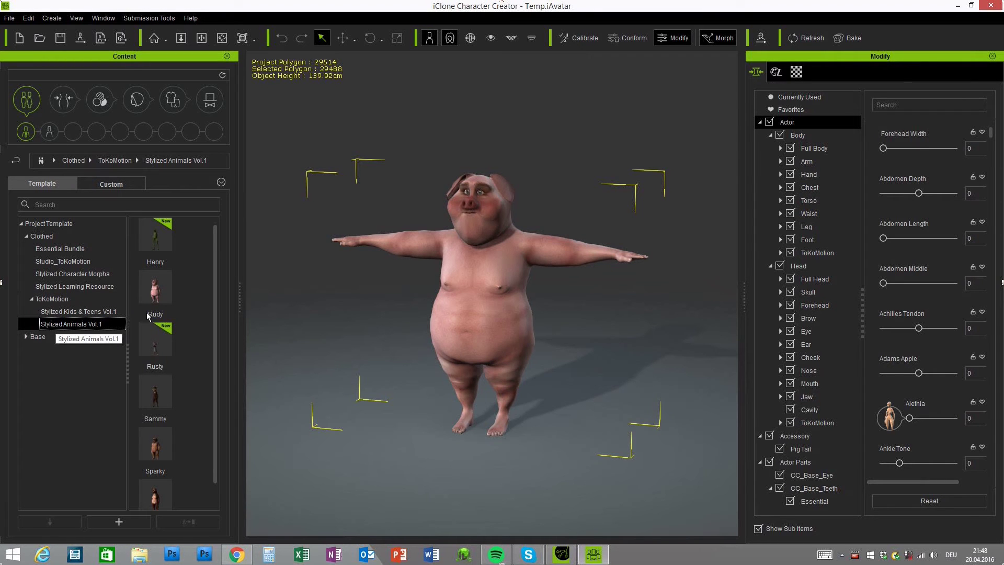
scroll(214, 256, down, 1)
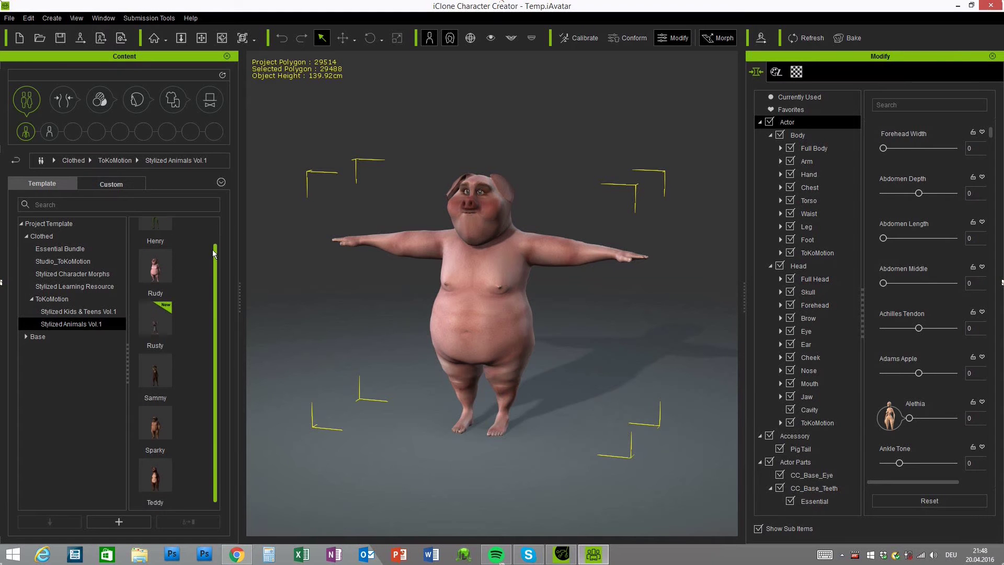
scroll(213, 255, up, 1)
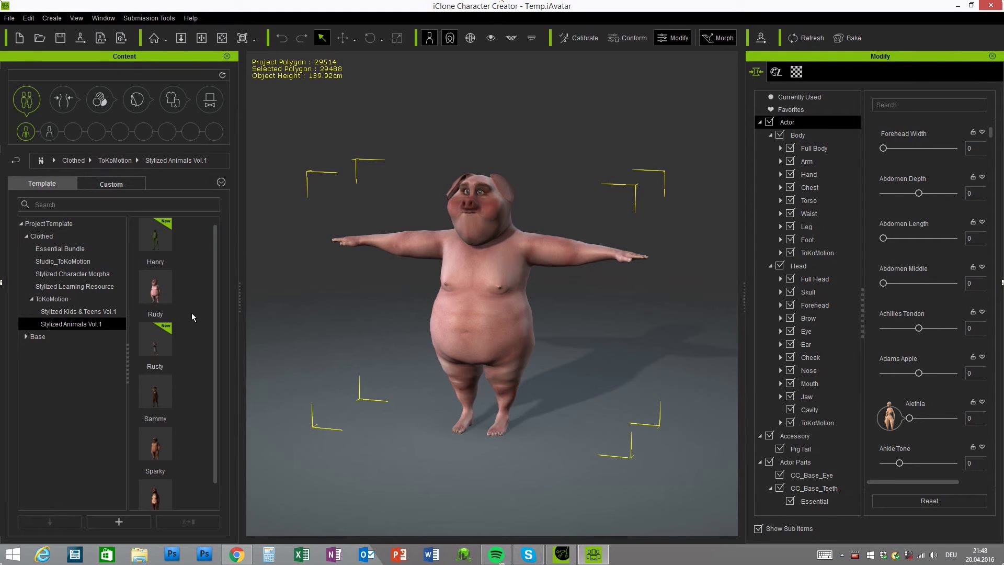
scroll(214, 421, down, 1)
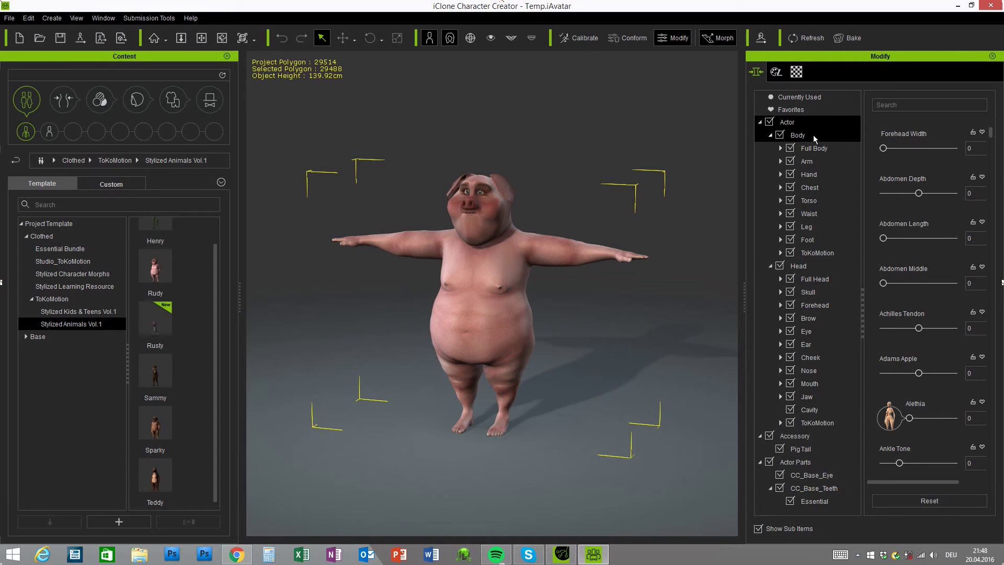
Show the ToKoMotion Stylized Animals Vol.1 body morphs in a widened morph list
click(780, 251)
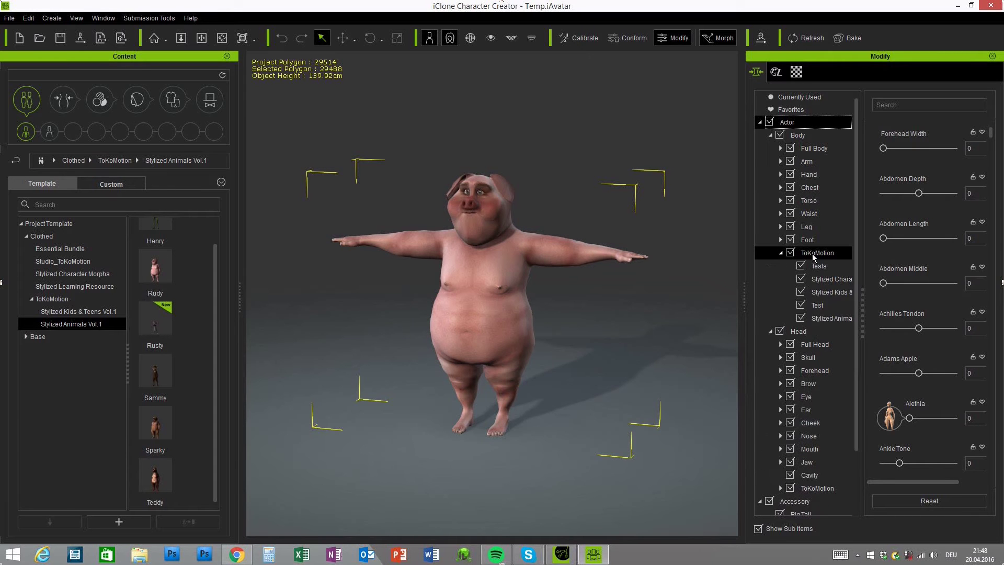
drag(744, 293, 710, 294)
click(805, 319)
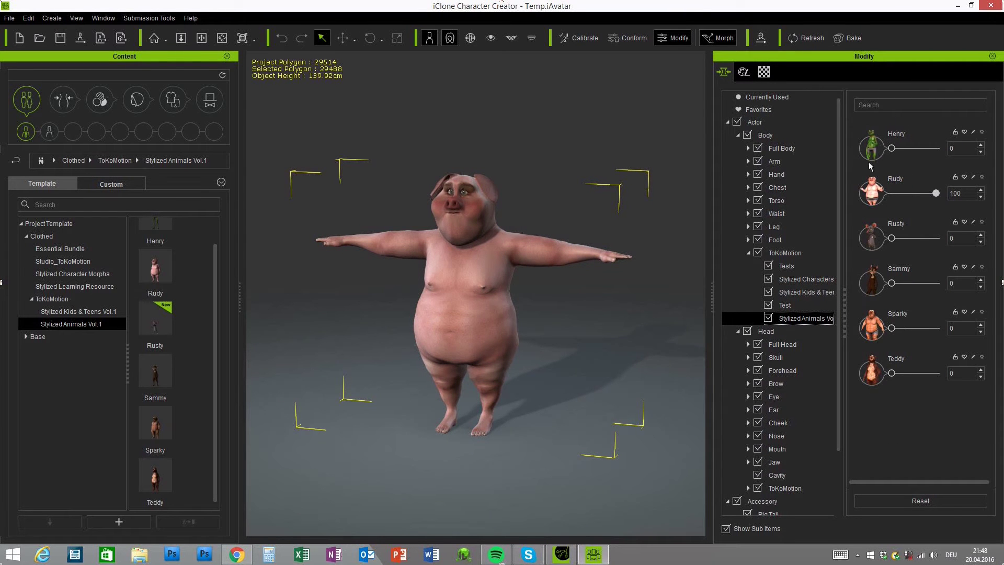
Try out the Henry, Rudy, Rusty, Sammy, Sparky and Teddy body morphs, starting with Rudy at 0, and restore Rudy to 100
drag(936, 194, 891, 194)
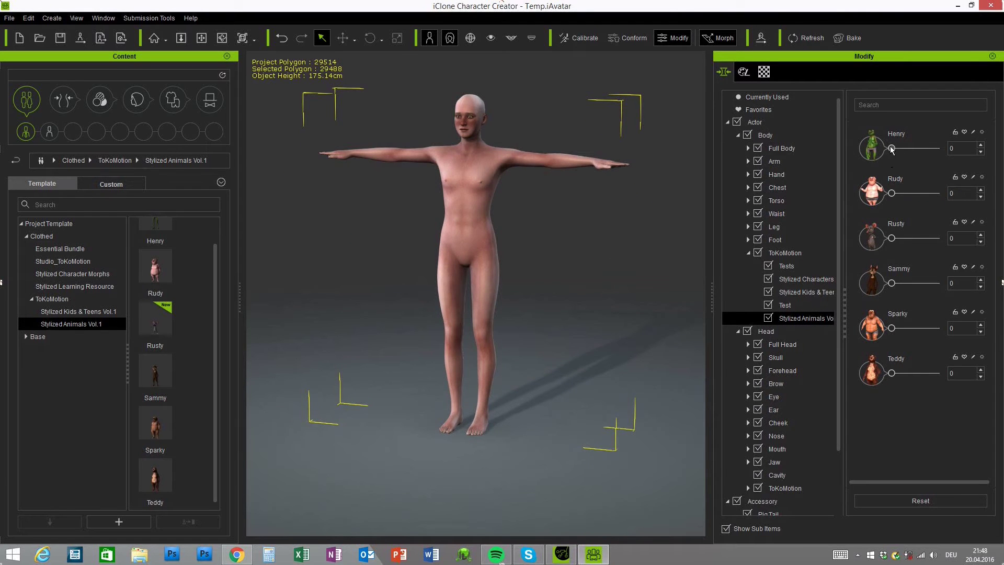
mouse_move(892, 150)
mouse_down()
mouse_move(948, 154)
mouse_move(892, 150)
mouse_up()
click(901, 195)
drag(902, 194, 878, 195)
mouse_move(892, 238)
mouse_down()
mouse_move(950, 242)
mouse_move(892, 238)
mouse_up()
mouse_move(892, 283)
mouse_down()
mouse_move(952, 284)
mouse_move(887, 285)
mouse_up()
mouse_move(892, 328)
mouse_down()
mouse_move(946, 331)
mouse_move(883, 328)
mouse_up()
mouse_move(892, 373)
mouse_down()
mouse_move(943, 380)
mouse_move(890, 374)
mouse_up()
drag(892, 193, 957, 203)
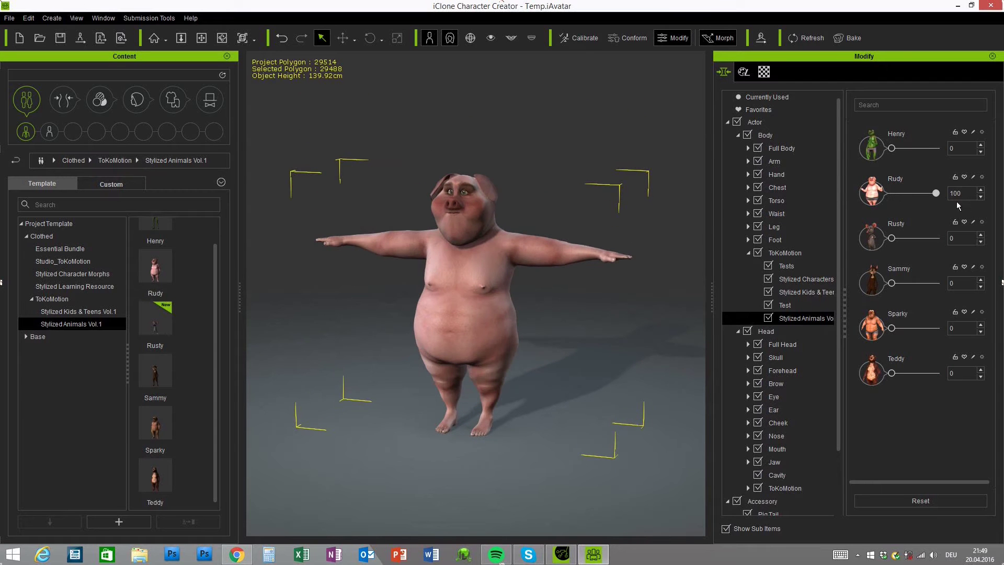
right_drag(631, 426, 645, 410)
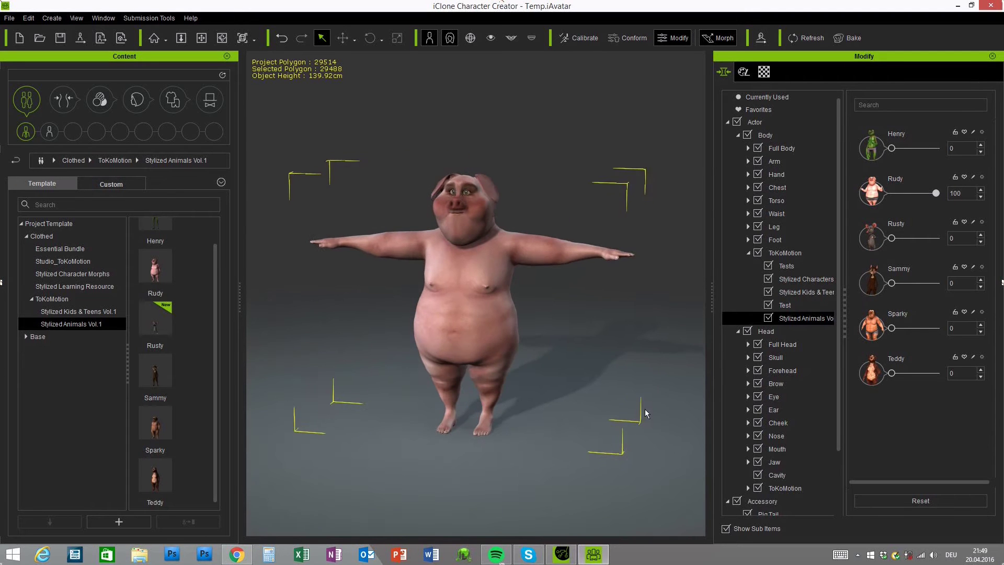
right_drag(465, 344, 341, 309)
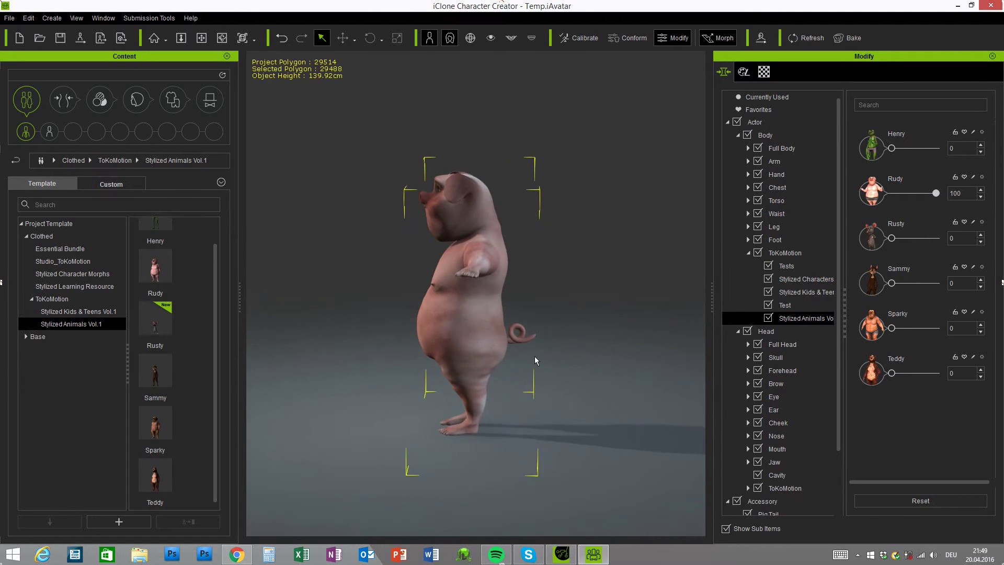
right_drag(425, 378, 657, 404)
drag(215, 345, 212, 315)
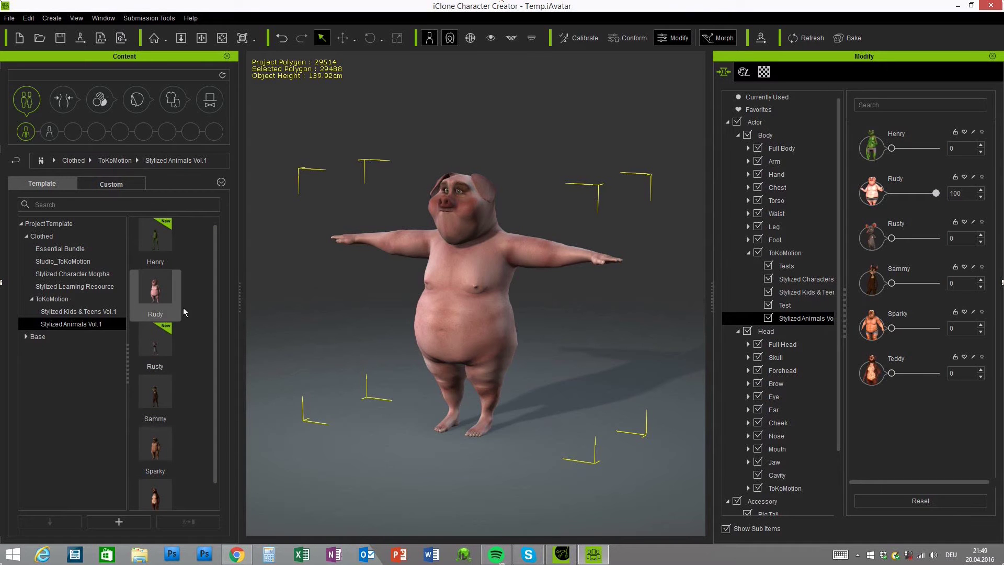
right_drag(587, 433, 531, 380)
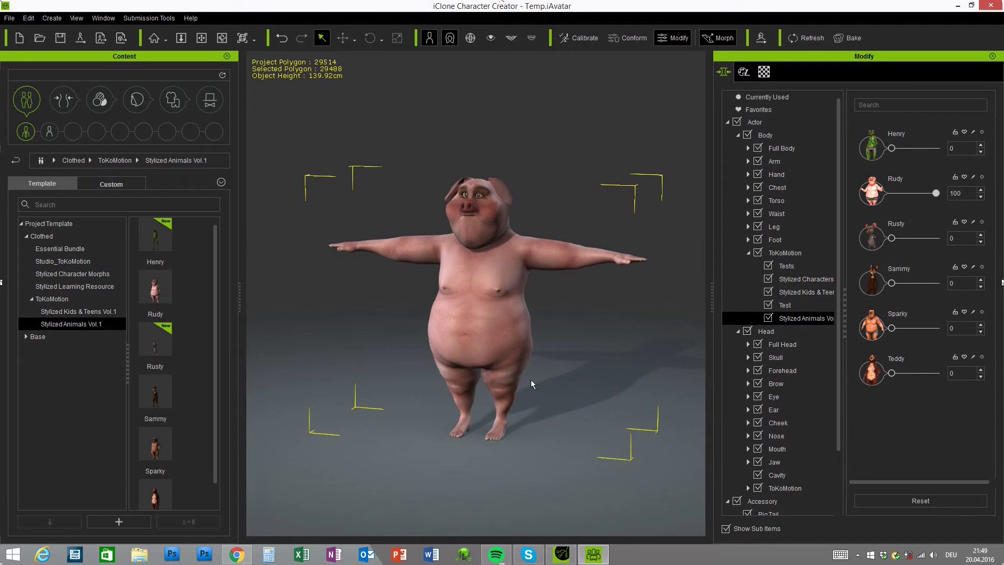
Dress the pig character in Classic Shorts_B from the Essential Clothing pants
click(169, 101)
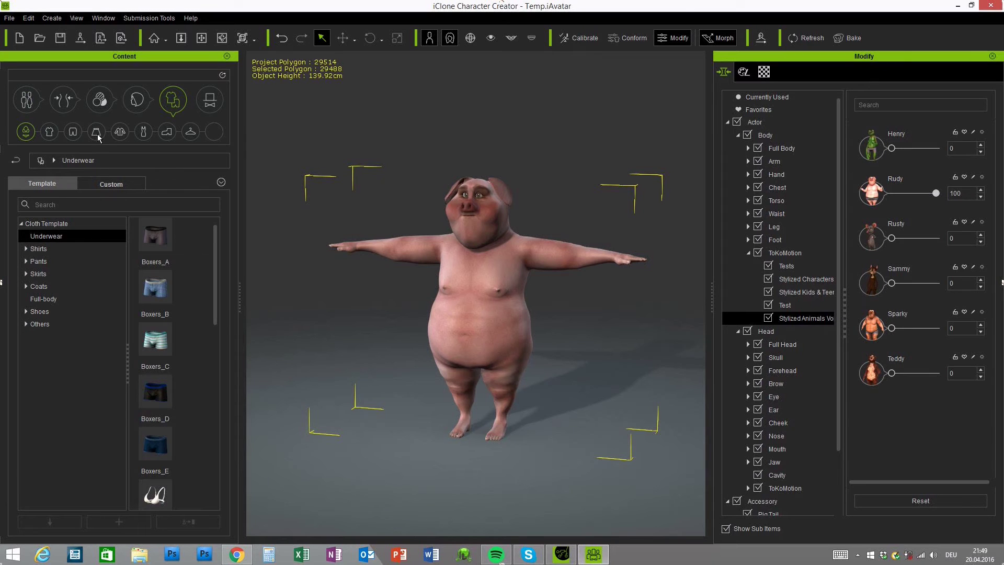
click(71, 135)
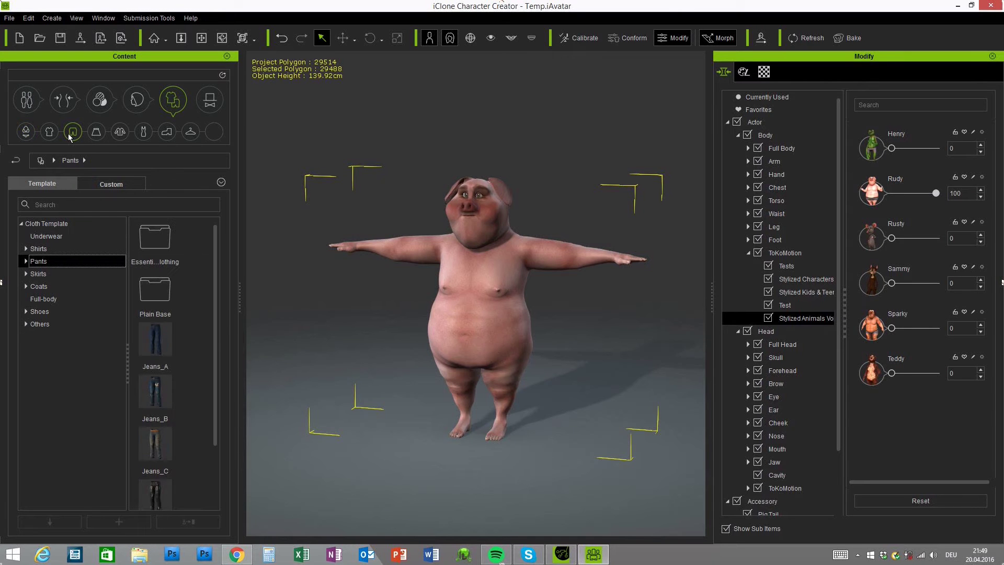
double_click(154, 240)
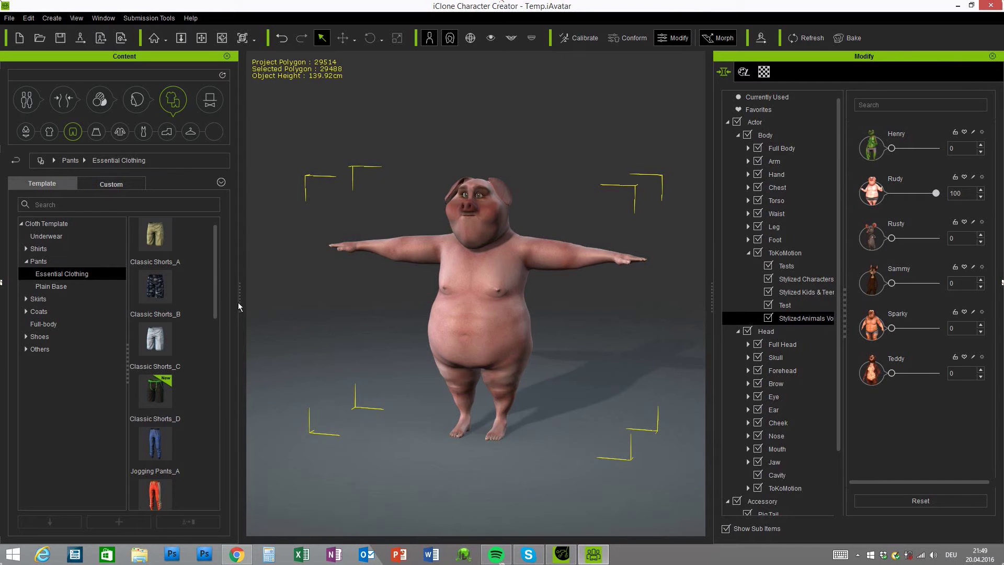
double_click(155, 288)
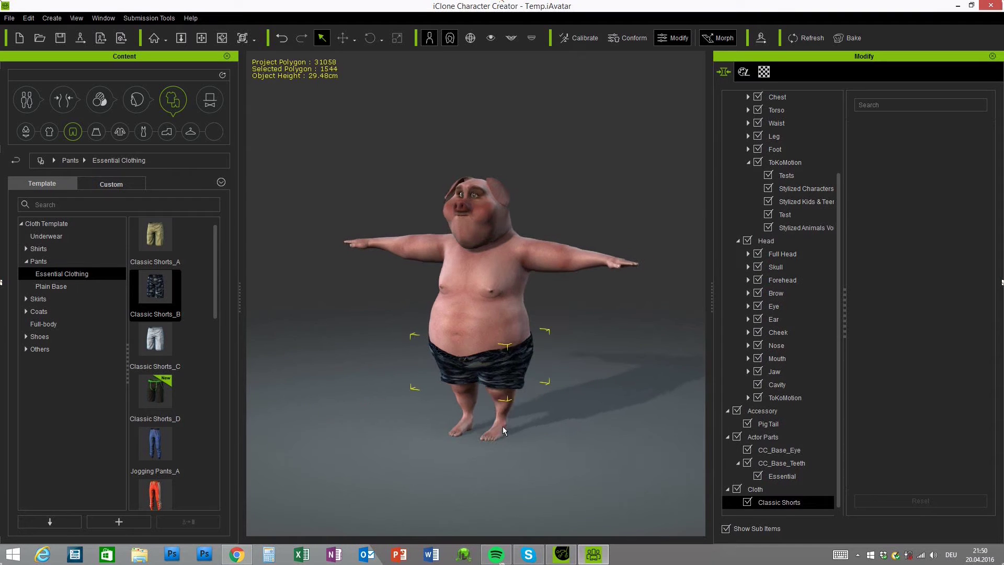
Conform the shorts to the body by calculating the collision with Close-fitting set to 2
click(627, 38)
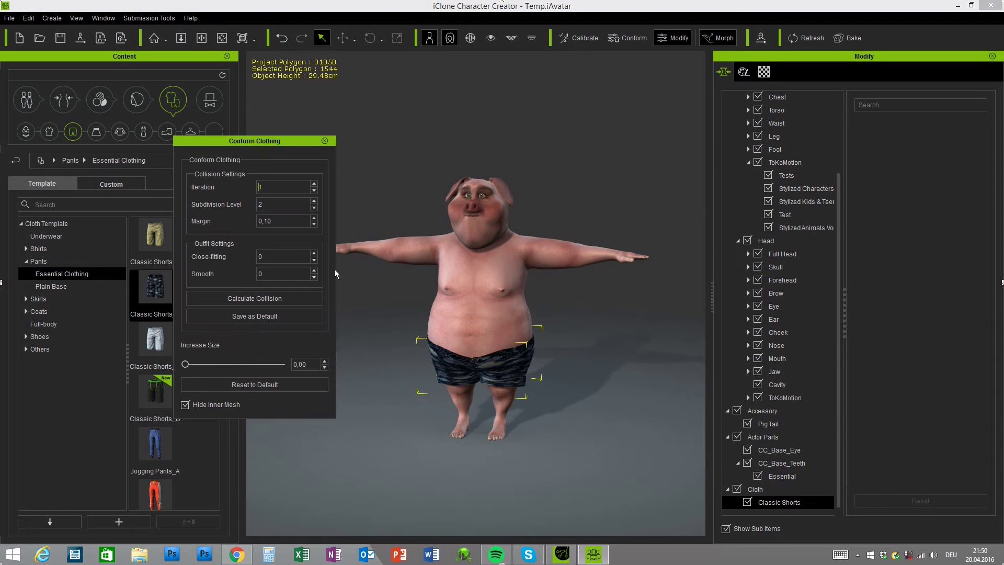
click(314, 254)
click(313, 255)
click(278, 299)
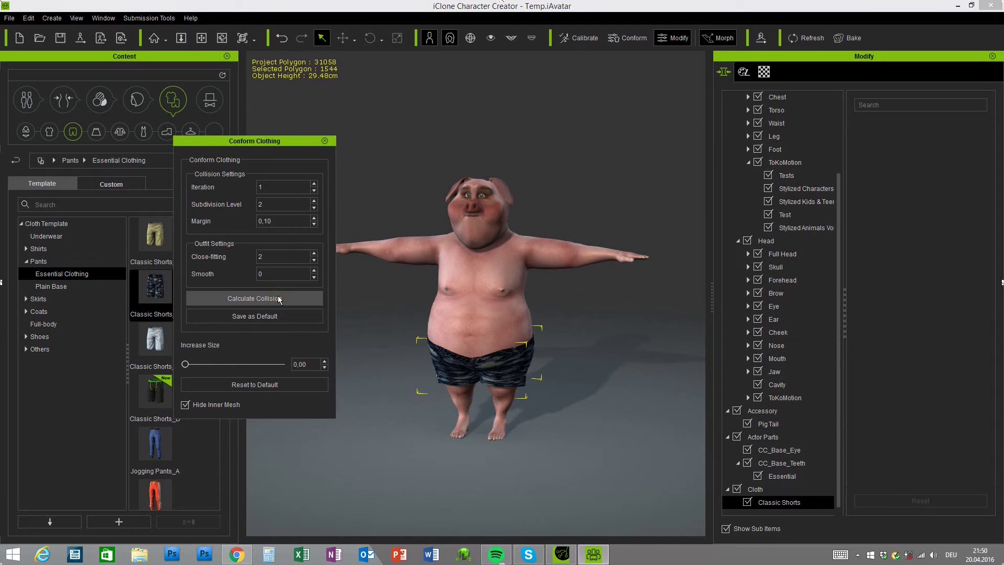
Recalculate the shorts' collision with Close-fitting at 0 and Smooth at 2, and finish conforming with Smooth reset to 0
click(314, 260)
click(314, 260)
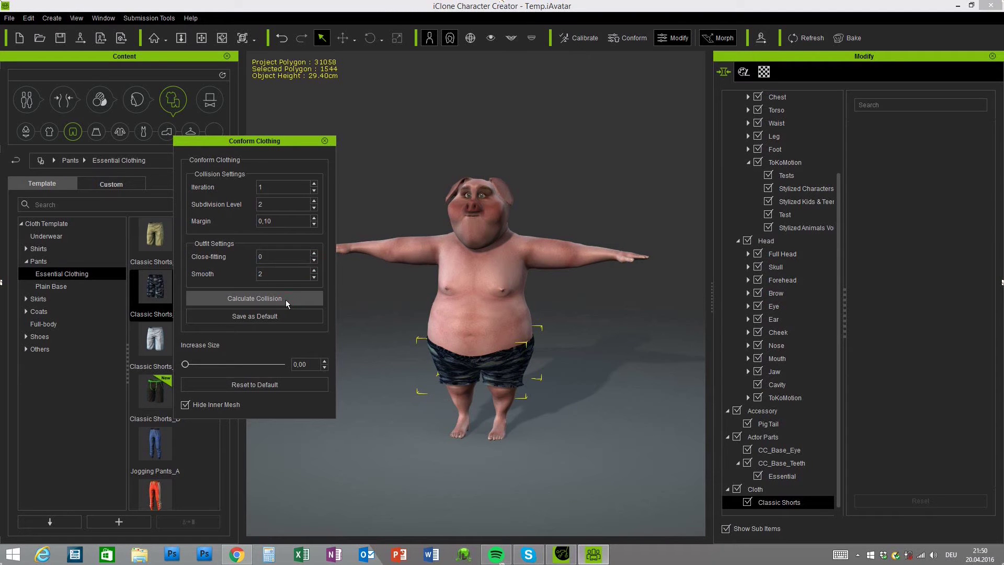
click(286, 299)
click(314, 277)
click(313, 278)
click(325, 141)
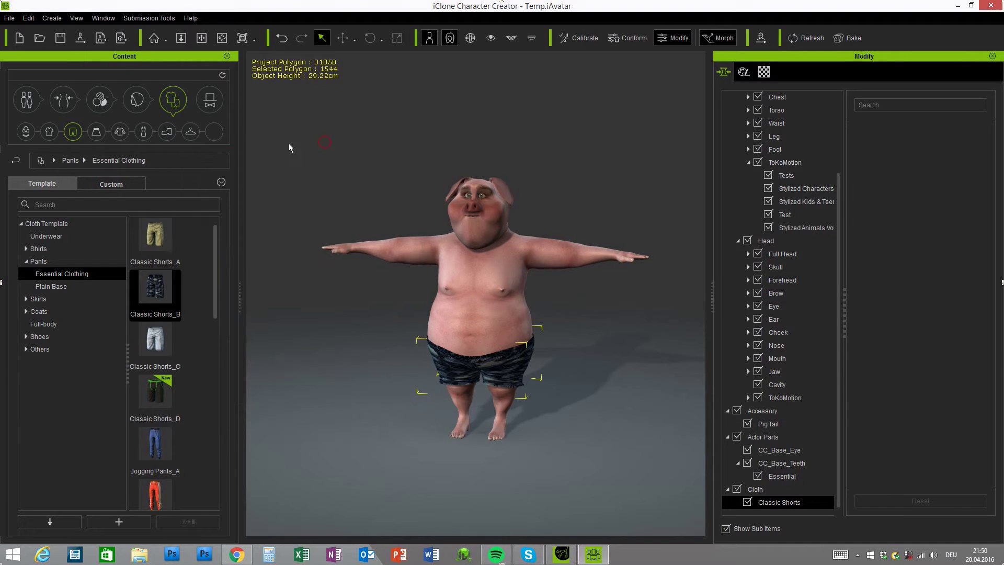
Dress the pig character in Tank Top_A from the Essential Clothing shirts
click(50, 132)
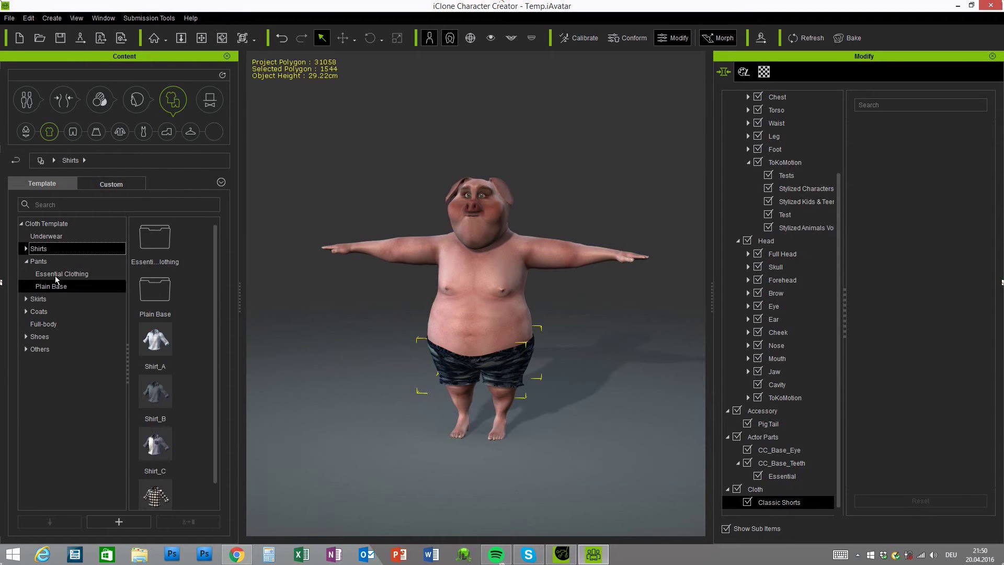
click(25, 248)
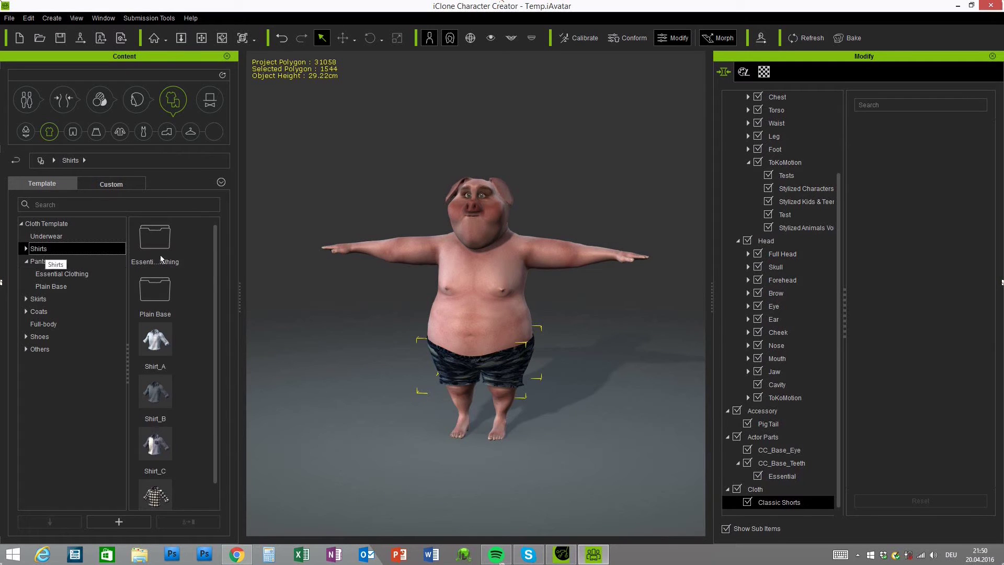
click(62, 261)
drag(215, 249, 210, 365)
double_click(155, 332)
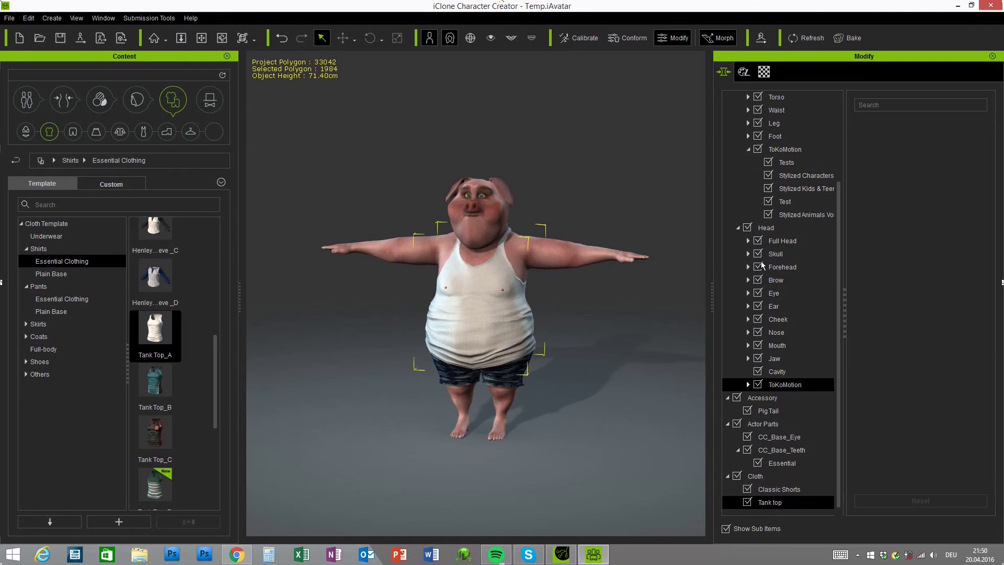
Conform the tank top to the body by calculating the collision with Close-fitting set to 1
click(629, 38)
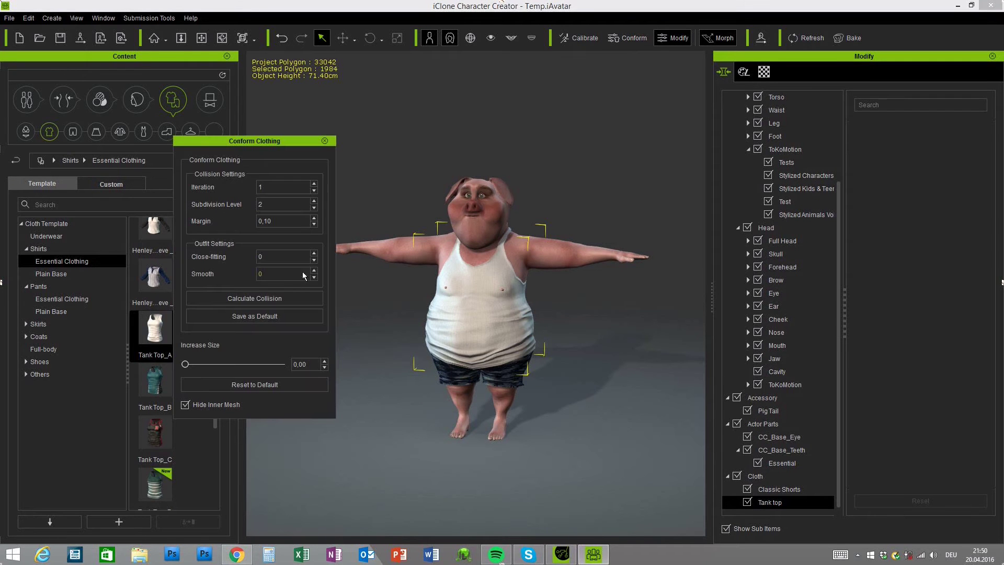
click(314, 253)
click(277, 298)
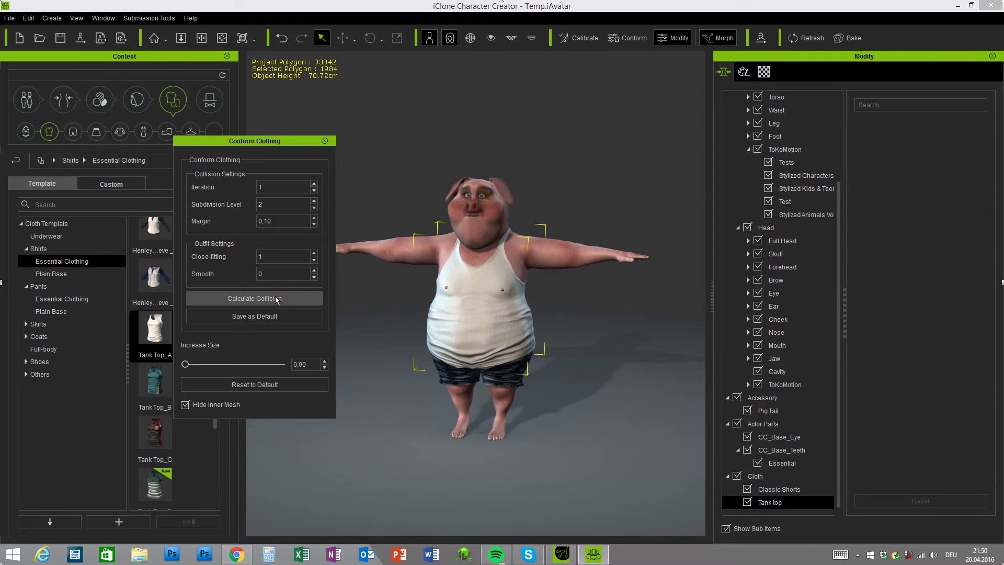
Recalculate the tank top's collision with Close-fitting at 0, first unsmoothed and again with a raised Smooth value, and reset Smooth to 0
click(313, 260)
click(294, 299)
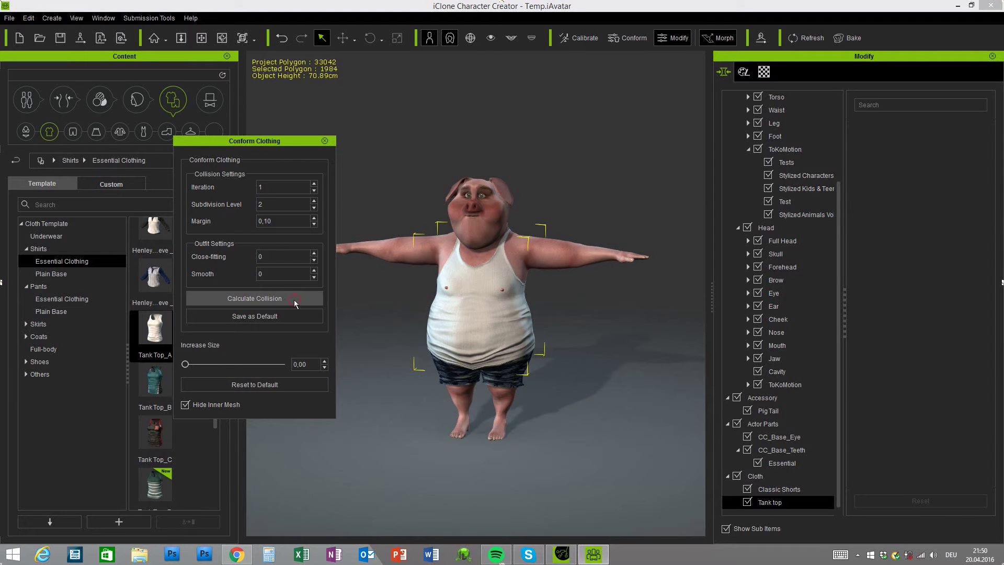
click(293, 300)
click(313, 270)
click(298, 297)
click(314, 277)
Set the tank top's Increase Size to 0.50, recalculate its collision and close the conform settings
click(324, 361)
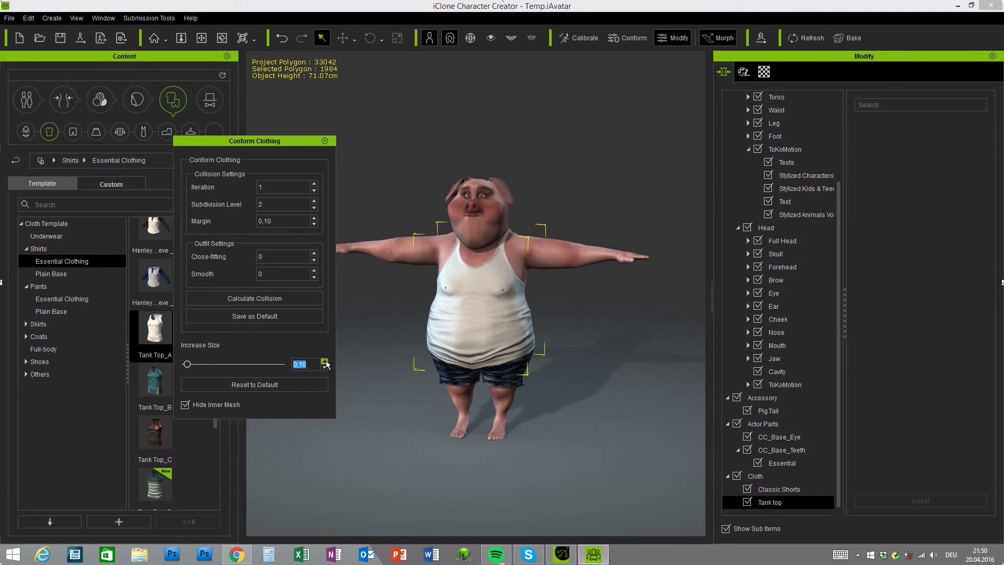
click(325, 361)
click(324, 361)
click(324, 361)
click(325, 361)
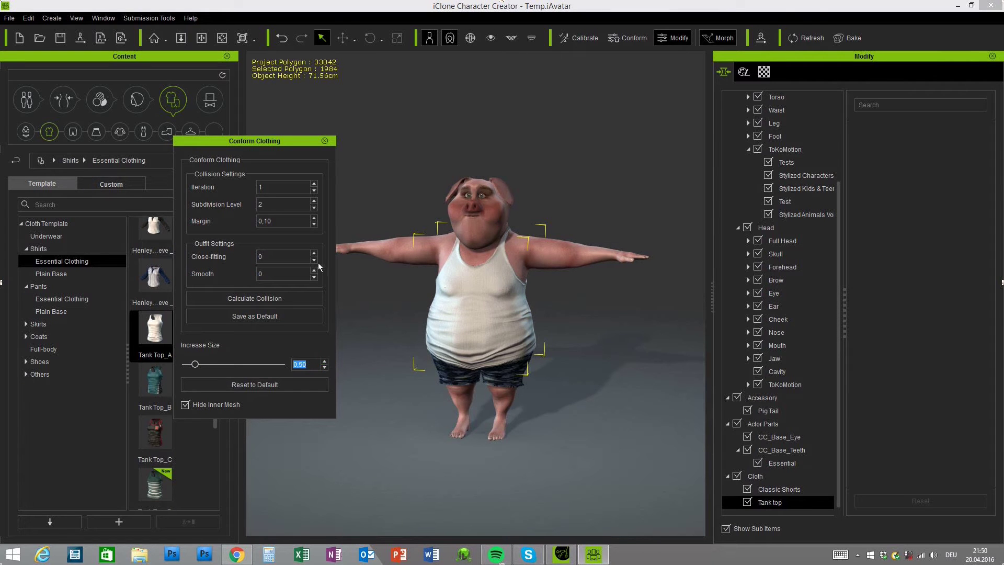
click(276, 298)
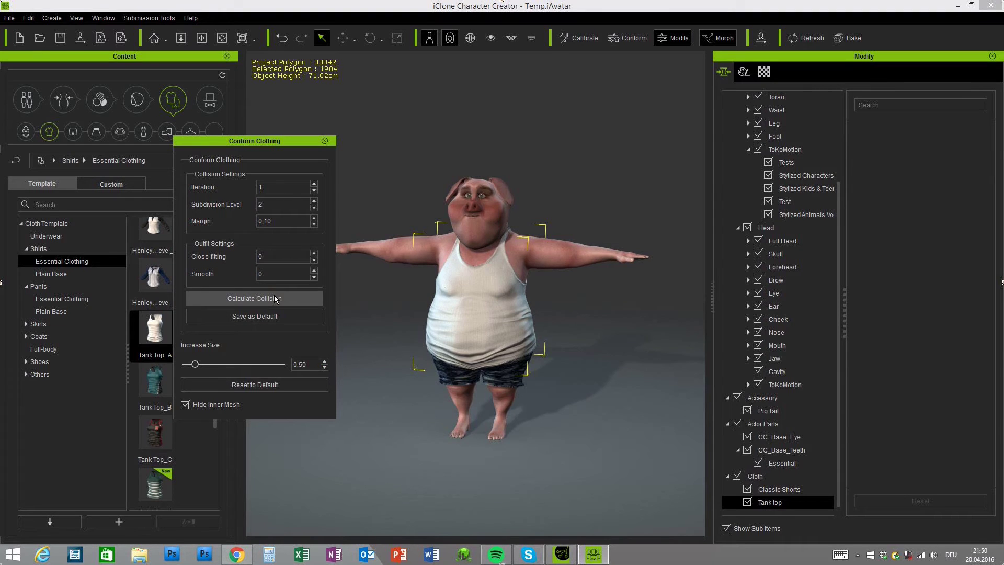
right_drag(598, 392, 700, 413)
right_drag(870, 423, 546, 406)
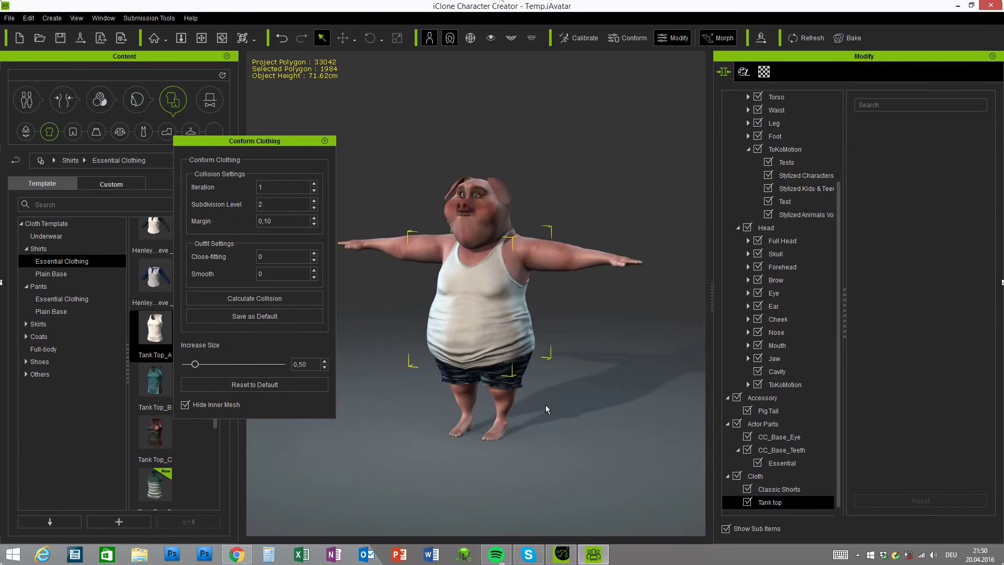
click(324, 140)
Send the dressed pig character to iClone 6 Pro
right_drag(396, 242, 571, 434)
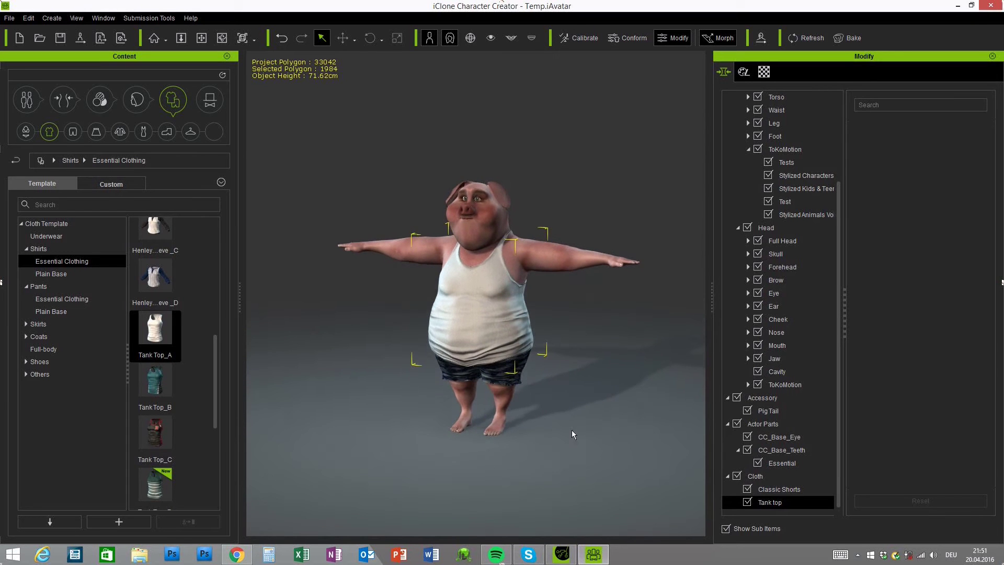
scroll(521, 381, up, 1)
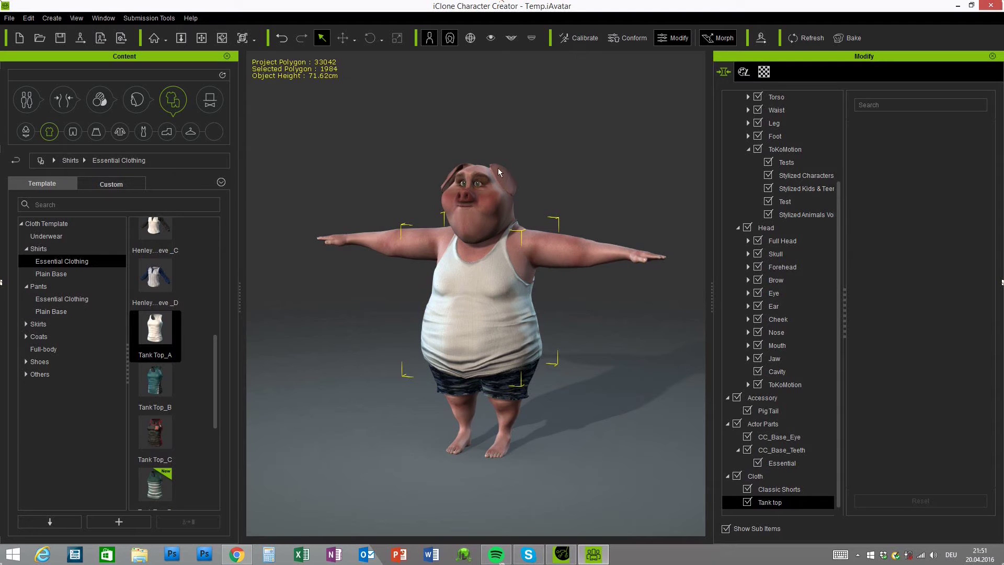
click(81, 38)
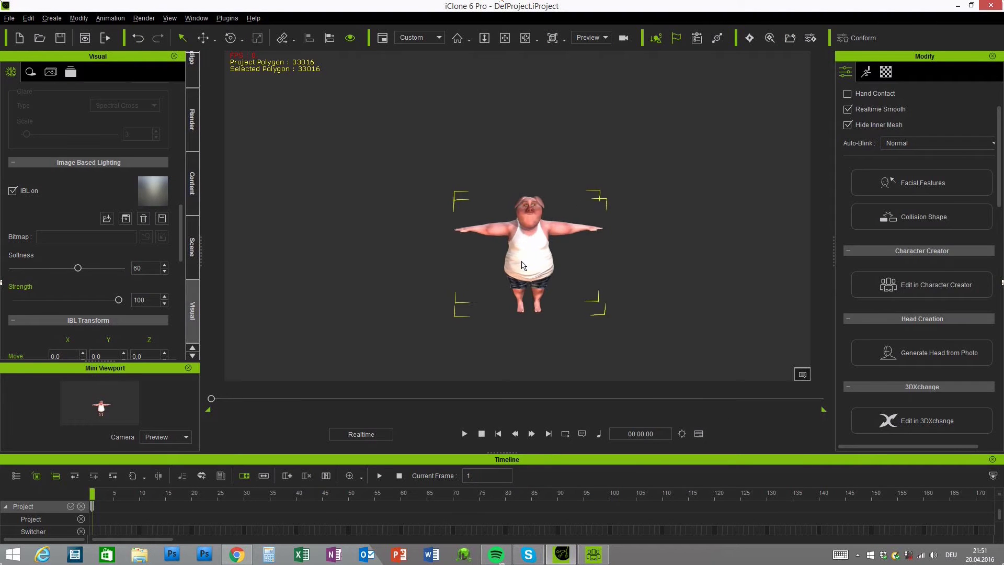
Open Face Puppet for the pig character and choose the 00_Christian face animation profile
scroll(529, 306, up, 5)
right_drag(529, 308, 630, 289)
scroll(601, 218, up, 5)
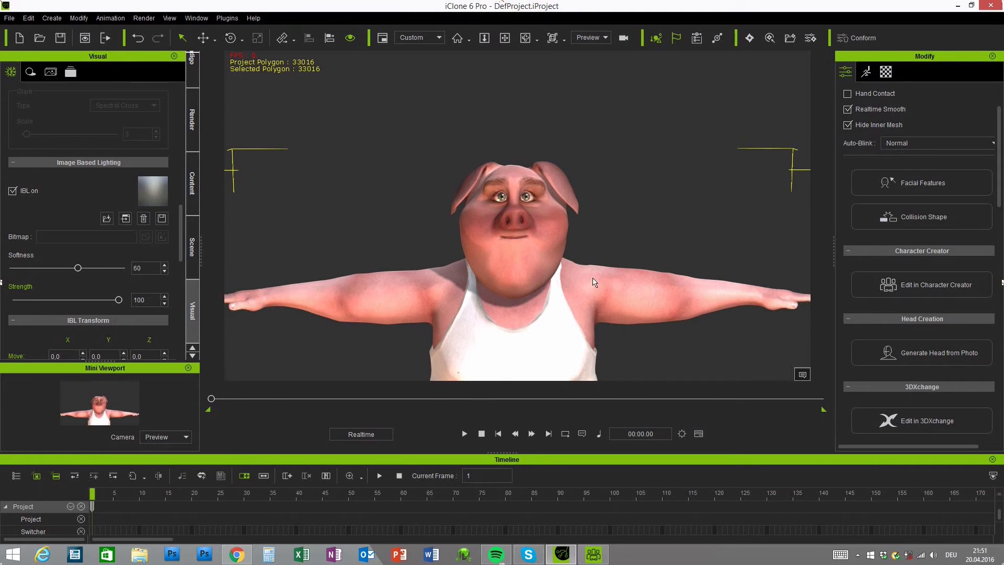
scroll(594, 282, up, 3)
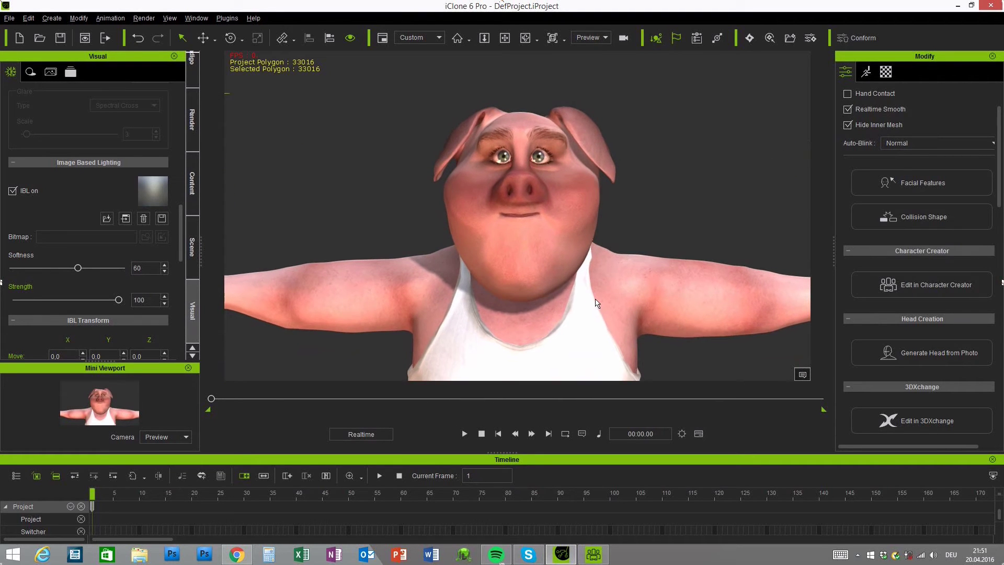
click(866, 72)
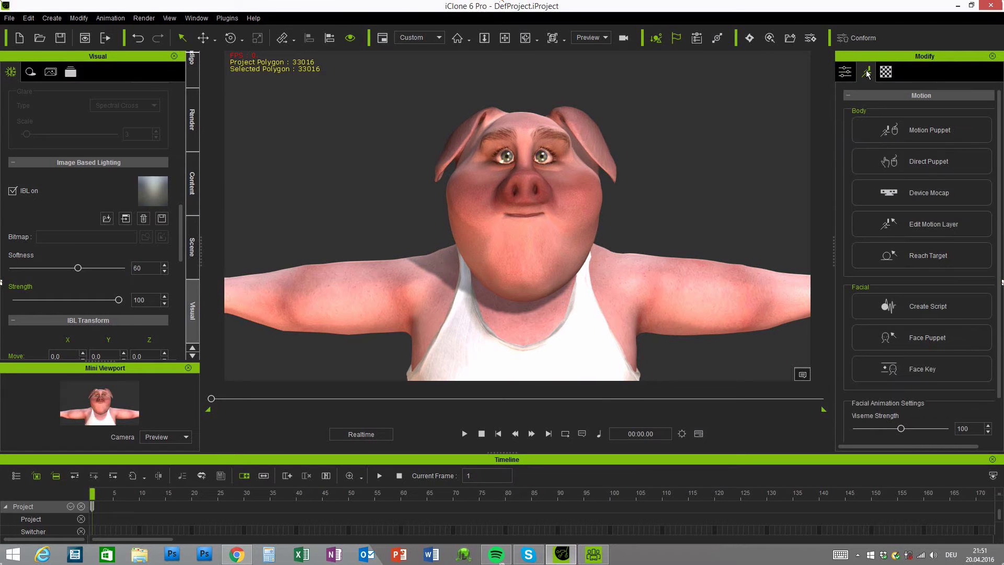
click(928, 341)
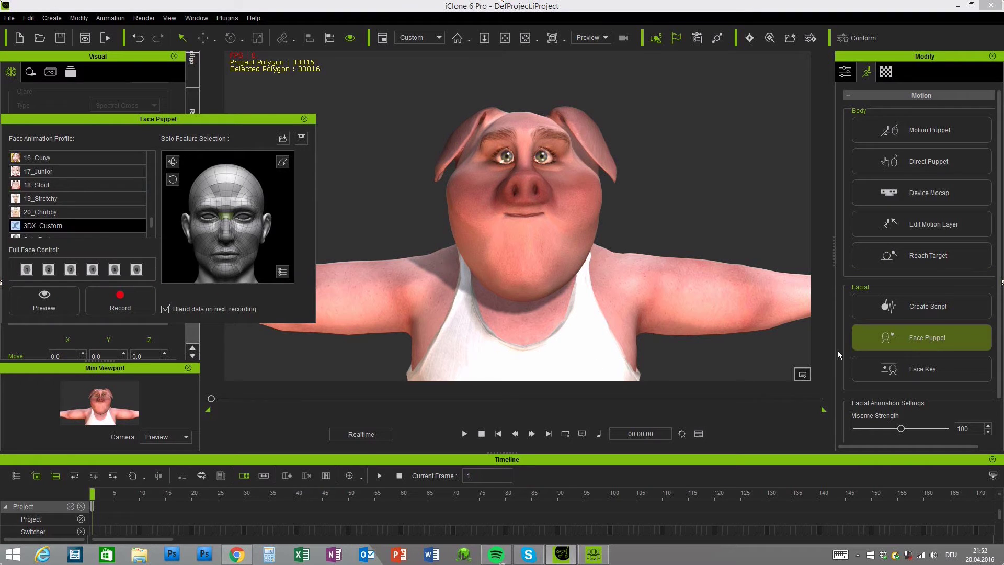
drag(152, 222, 28, 139)
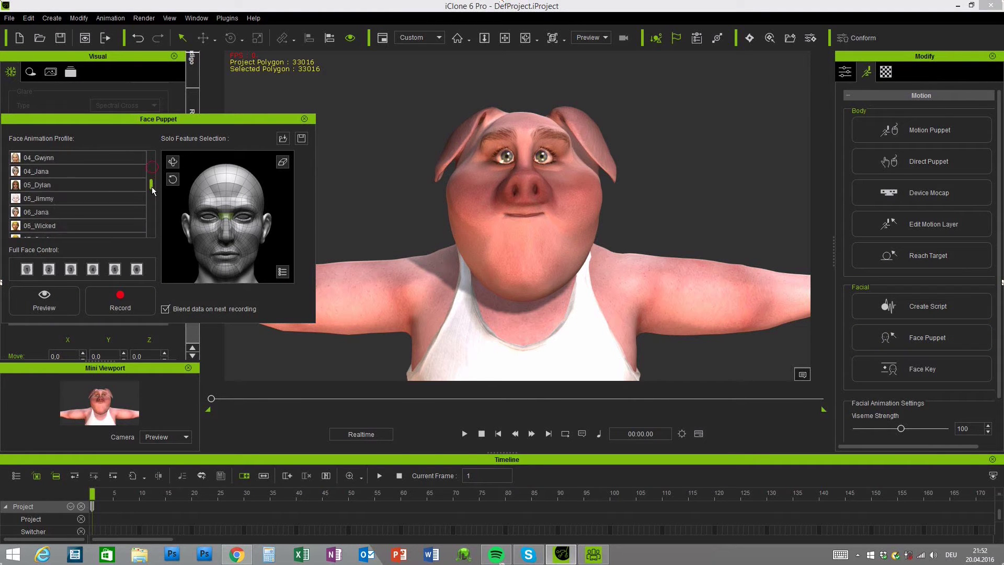
click(50, 158)
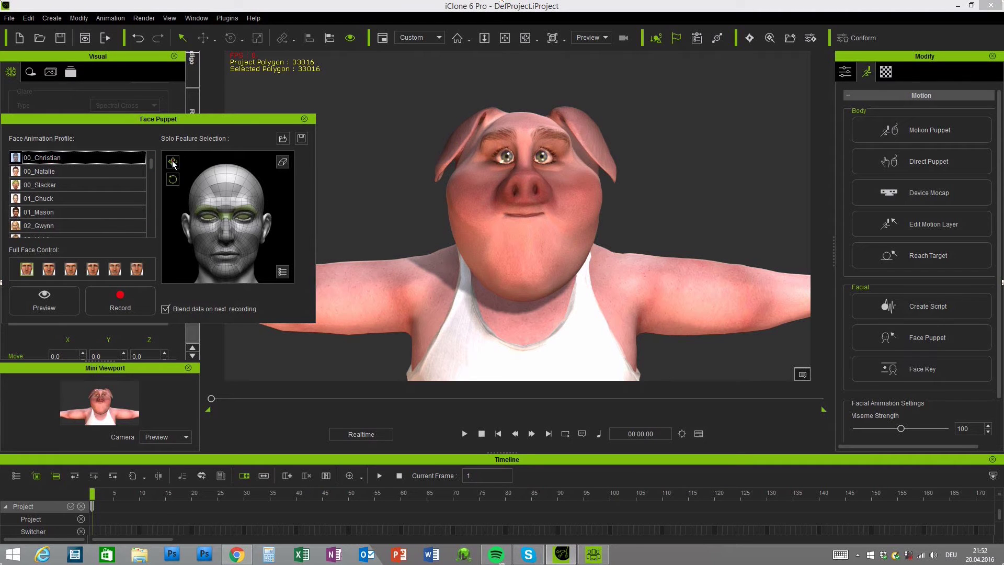
Preview the 00_Christian profile on the pig's face, switching between its full-face controls, and stop the preview
click(44, 301)
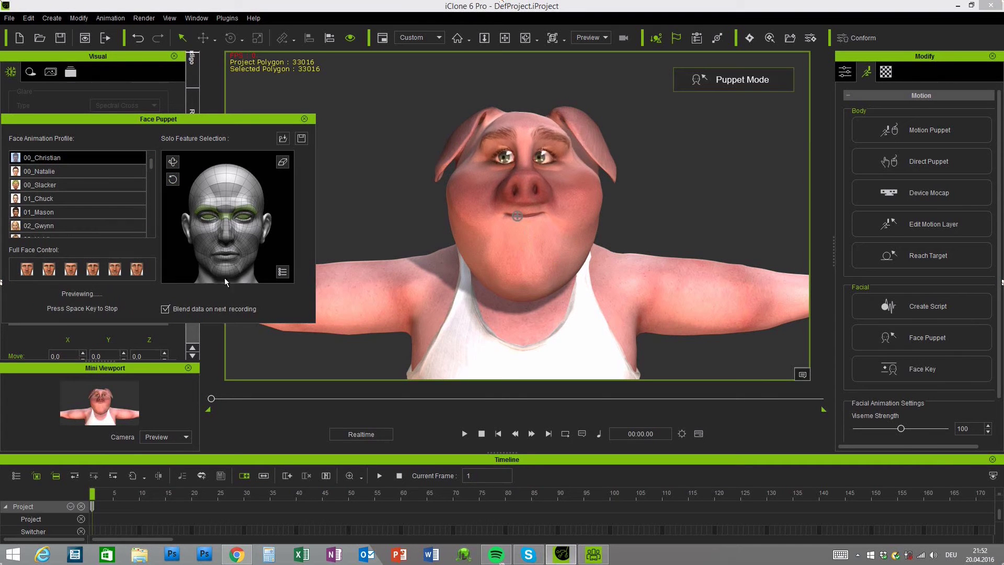
key(3)
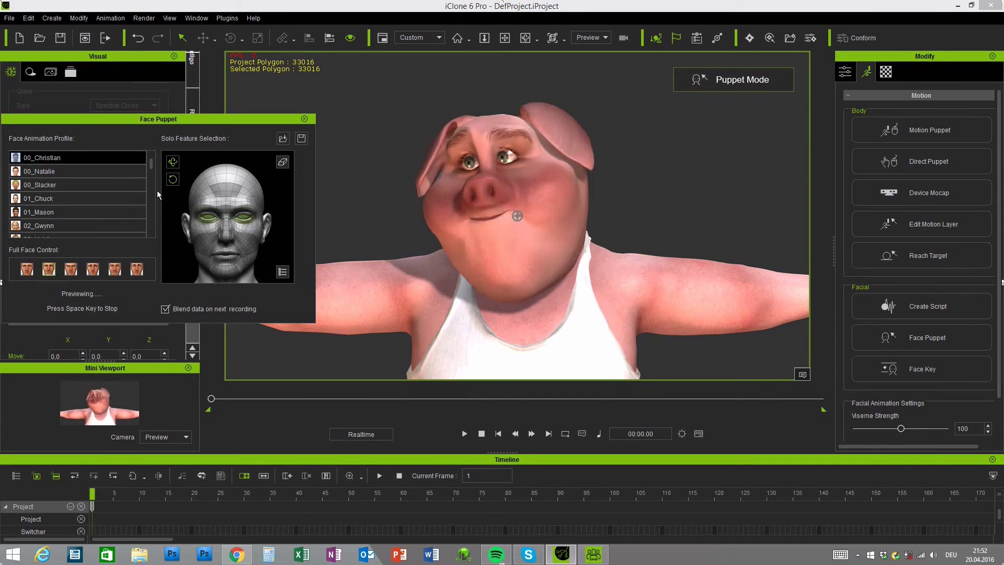
key(4)
key(5)
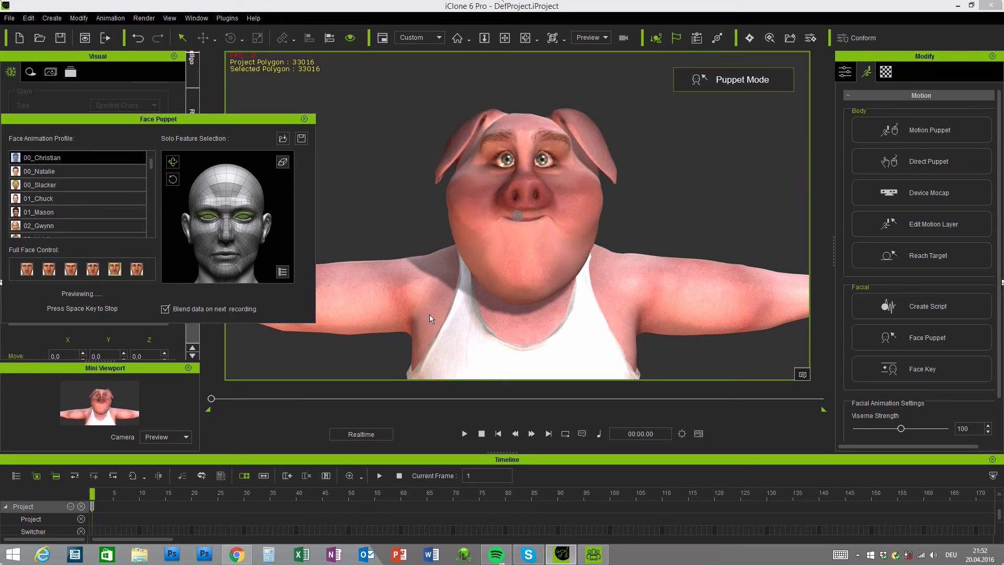
key(space)
Choose the 3DX_Custom face animation profile and its first full-face control
drag(151, 163, 152, 231)
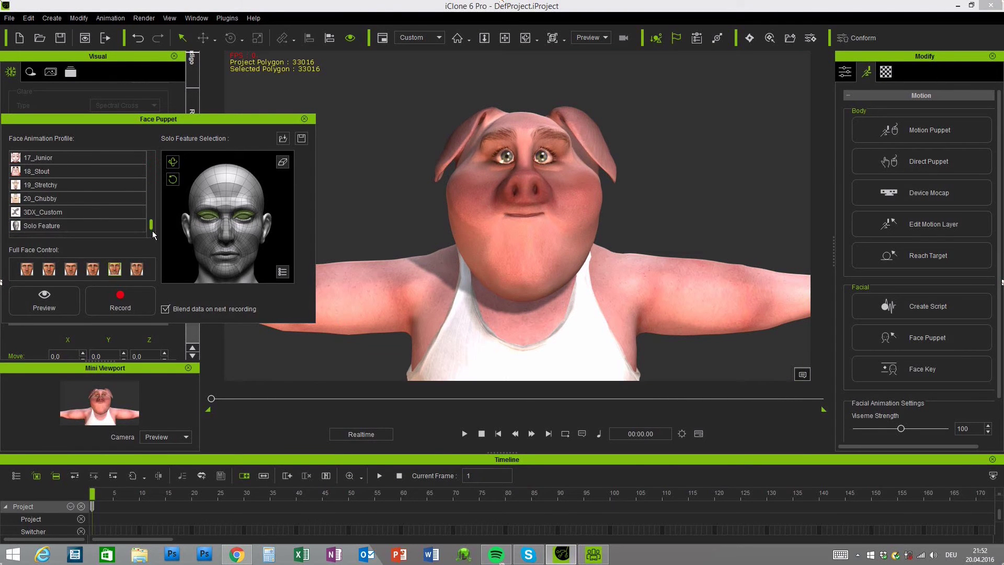
click(45, 212)
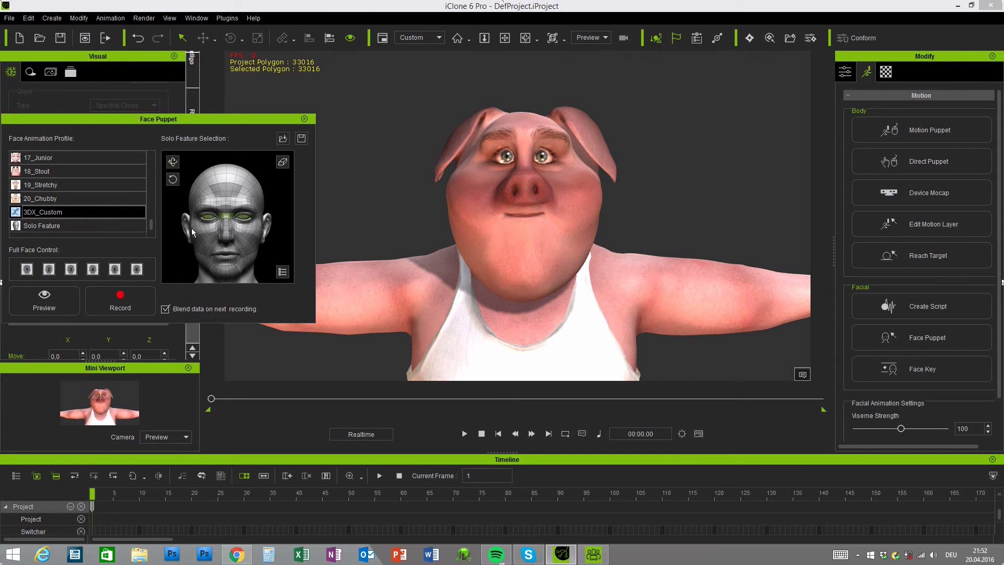
click(206, 219)
click(226, 216)
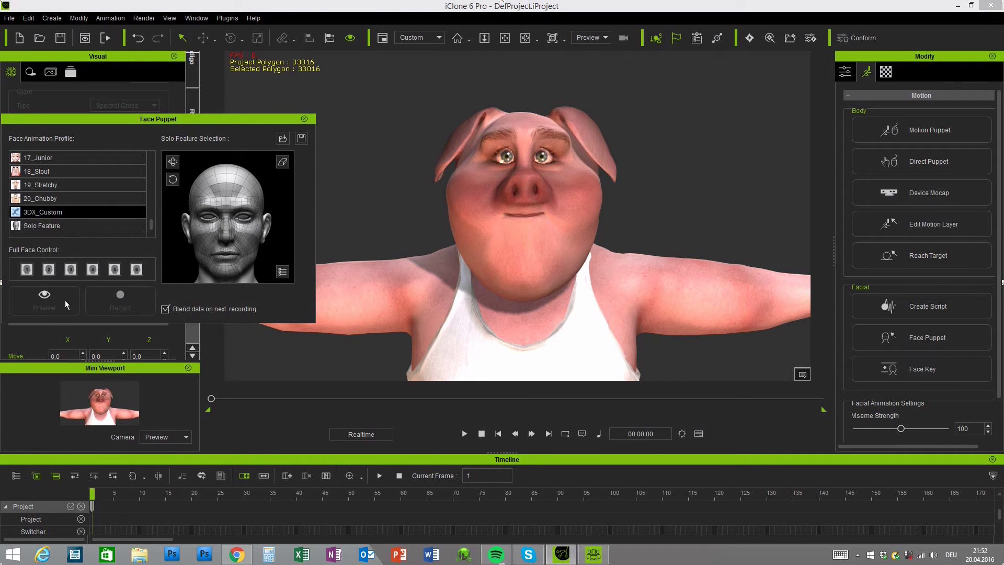
click(27, 269)
Edit the Eyes Blink weight in the control's facial feature list and close the list
click(282, 272)
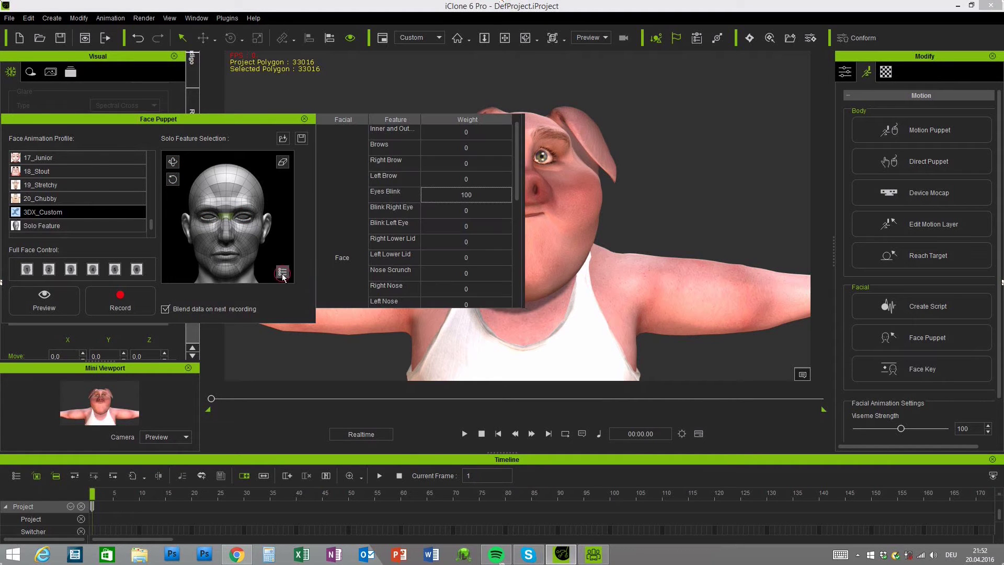
double_click(463, 194)
text(1)
click(285, 277)
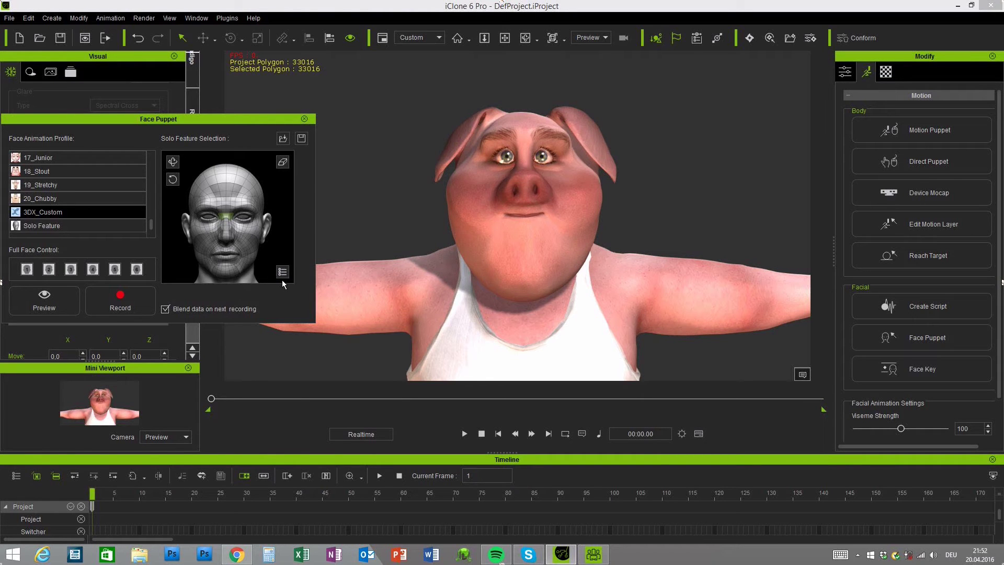
Preview the 3DX_Custom face puppeting on the pig, stop the preview and close Face Puppet
click(53, 304)
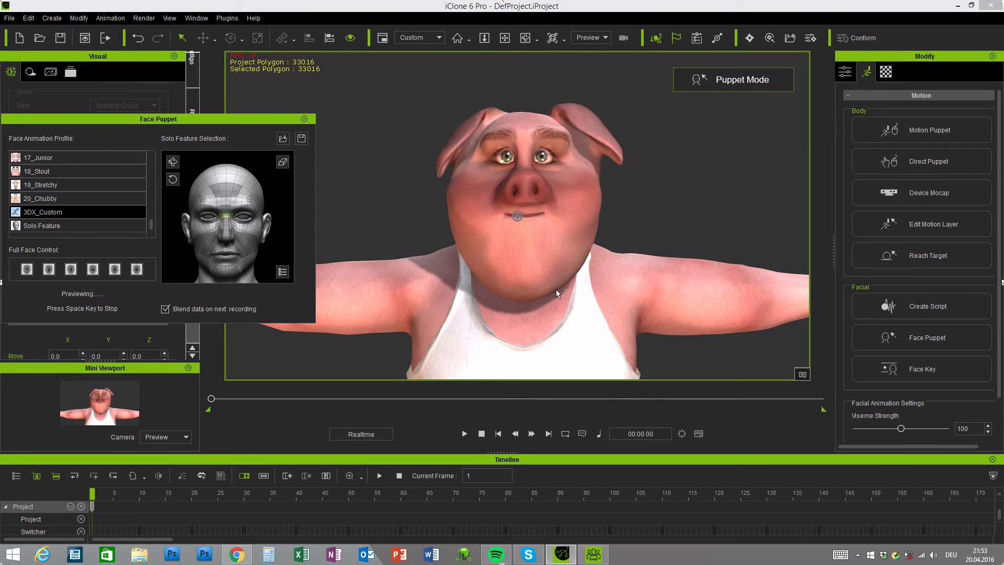
key(space)
click(304, 119)
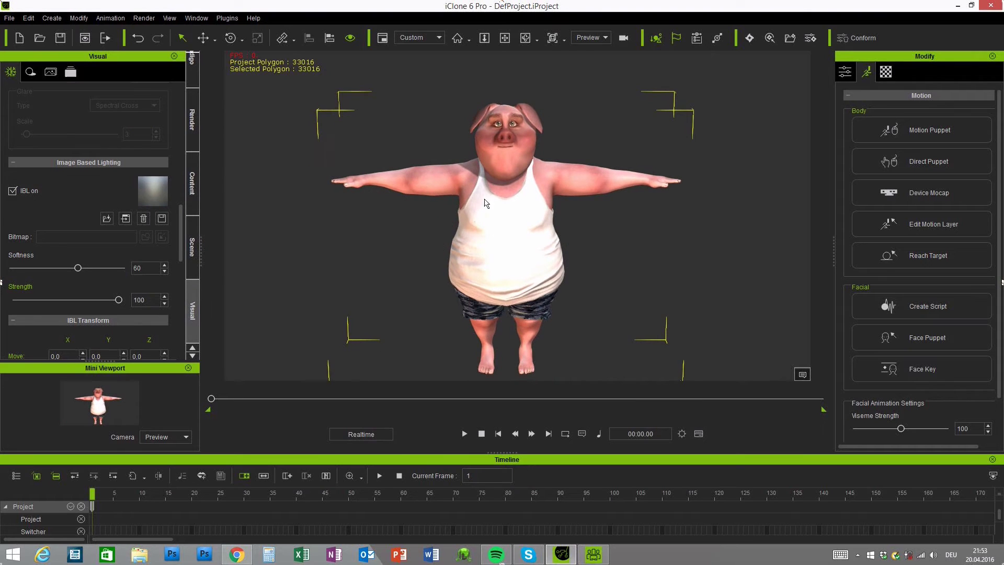
Preview a 01_Basic male Move motion in Motion Puppet and adjust it toward Shoulder Up, Raise Elbow and Elbow Out
click(931, 129)
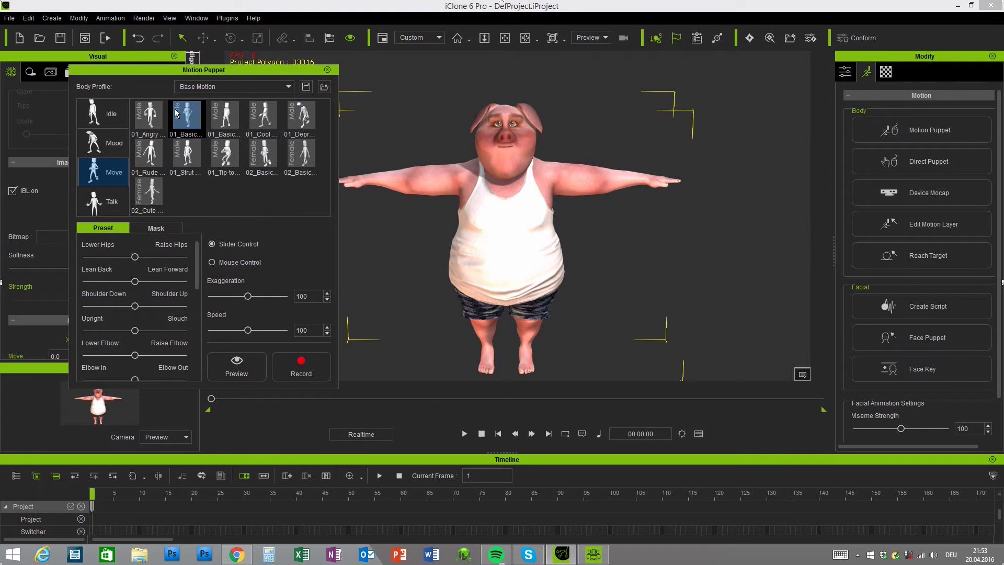
click(237, 366)
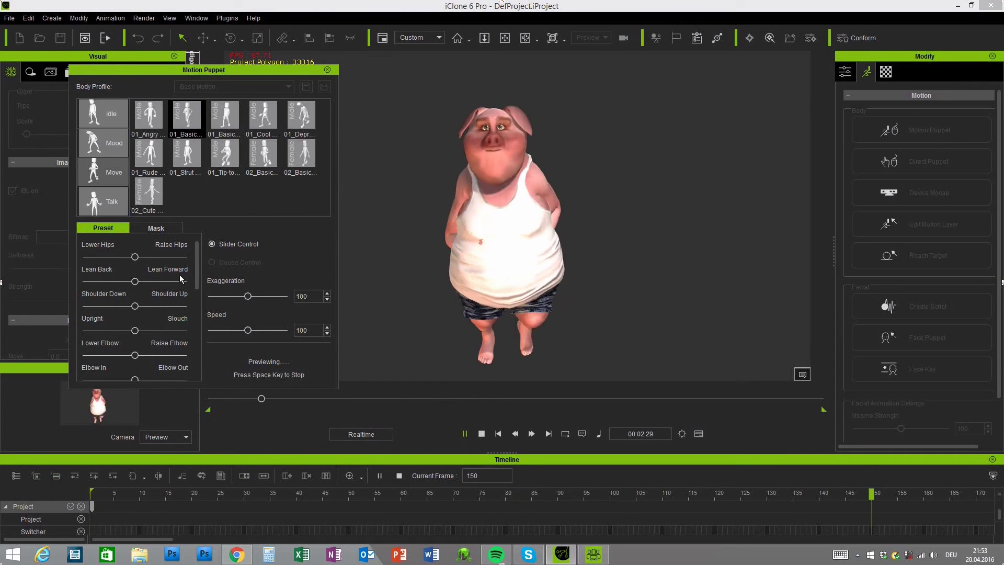
drag(135, 306, 164, 345)
scroll(157, 308, down, 1)
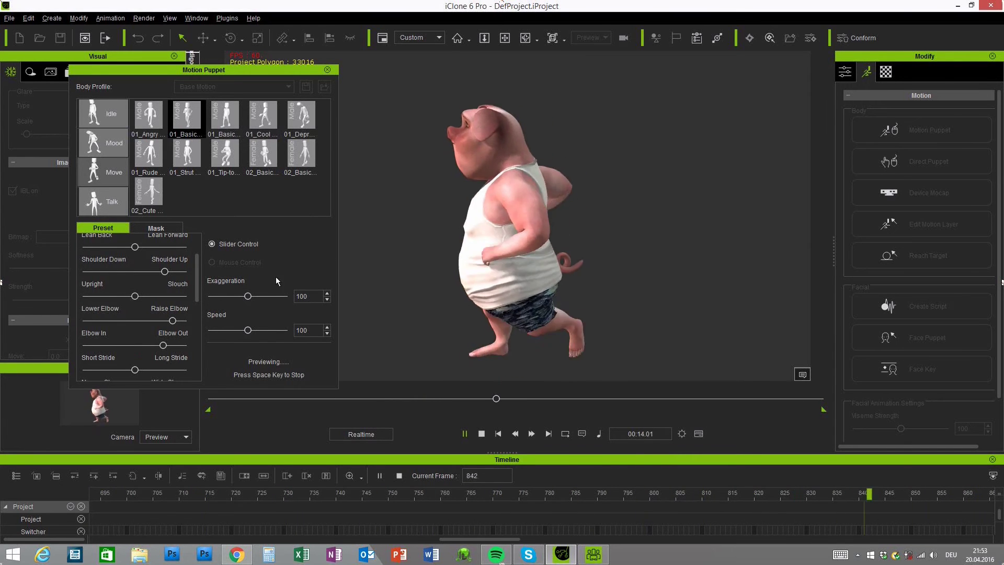
scroll(199, 272, down, 3)
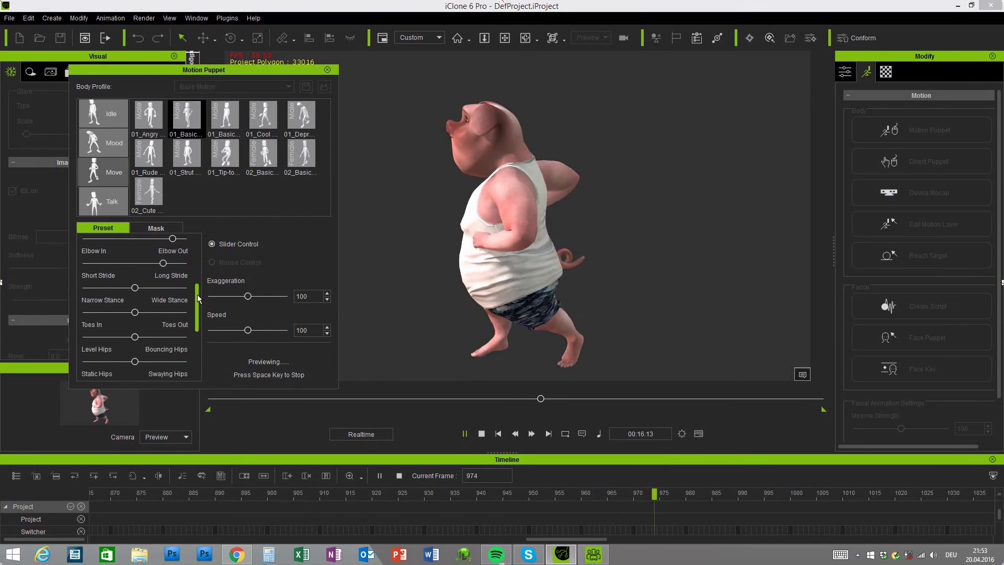
Fine-tune the previewed walk's preset sliders, including a slight Lean Back, and stop the preview
drag(135, 322, 99, 322)
scroll(193, 300, up, 3)
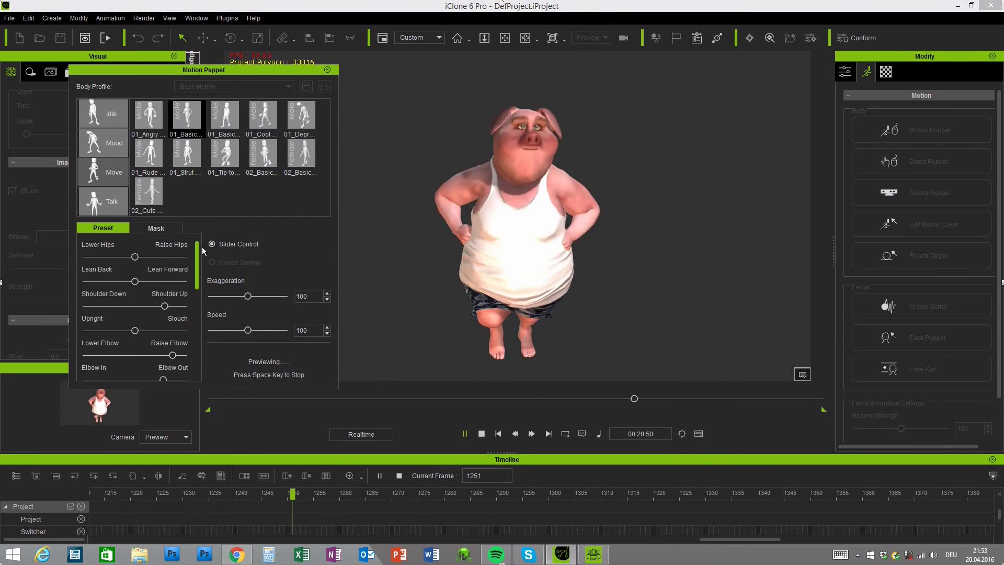
drag(135, 282, 114, 283)
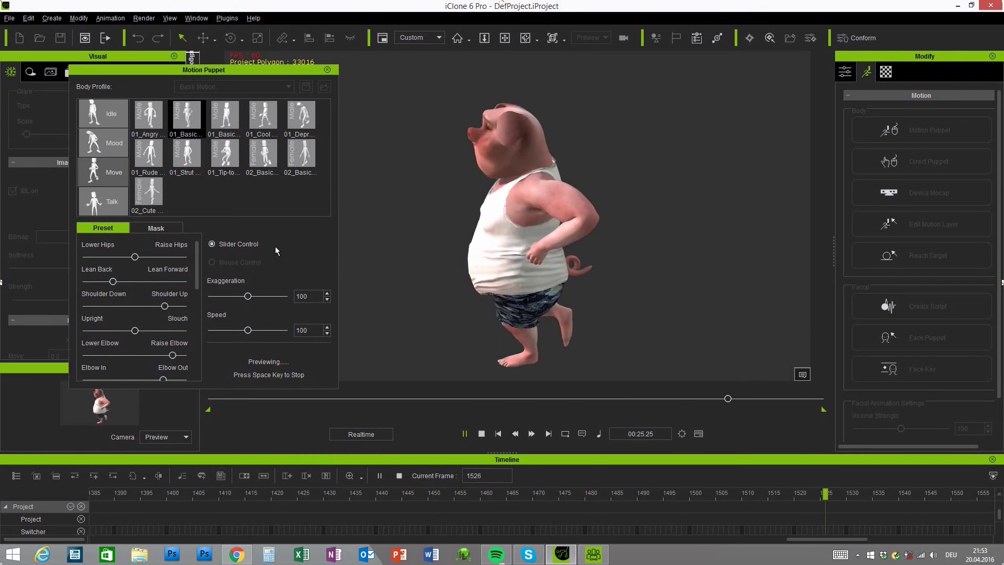
drag(120, 283, 130, 282)
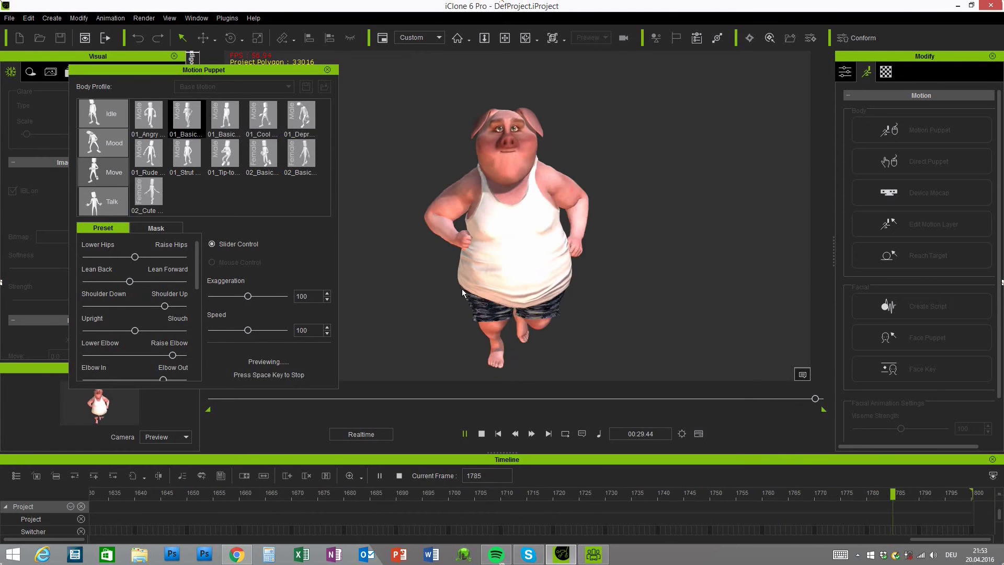
key(space)
Record the adjusted walk onto the pig, end the playback range at frame 361 and close Motion Puppet
click(301, 366)
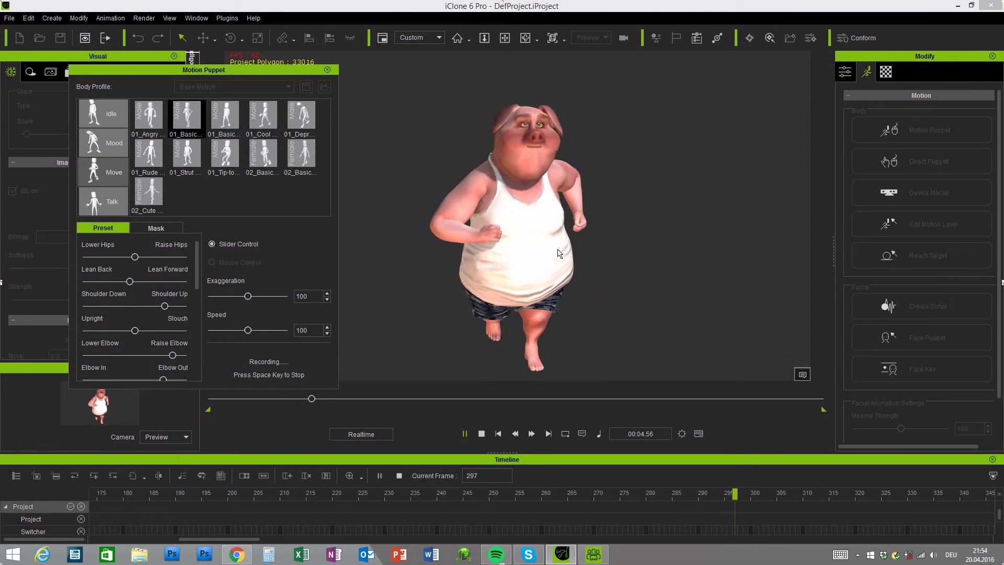
key(space)
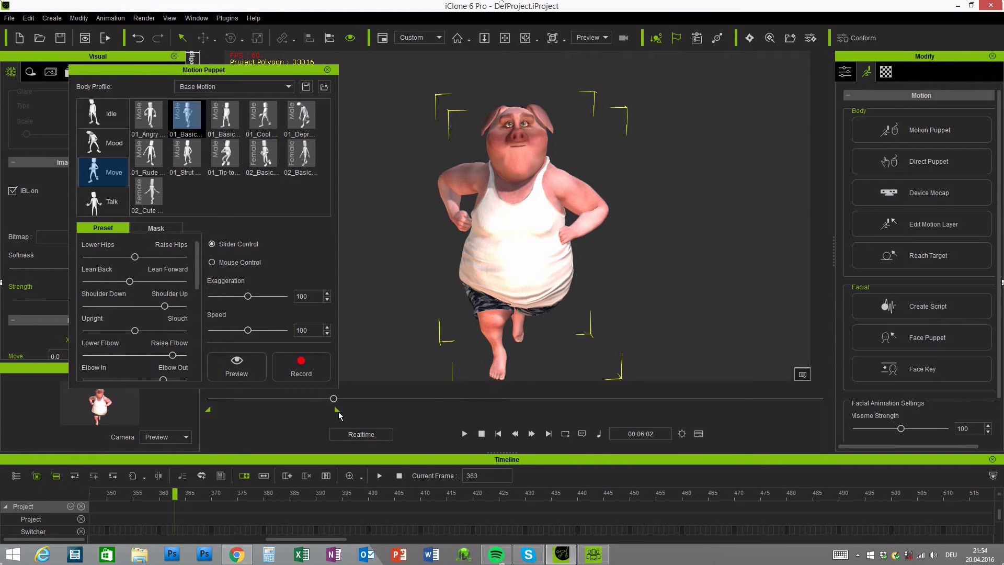
drag(175, 495, 149, 497)
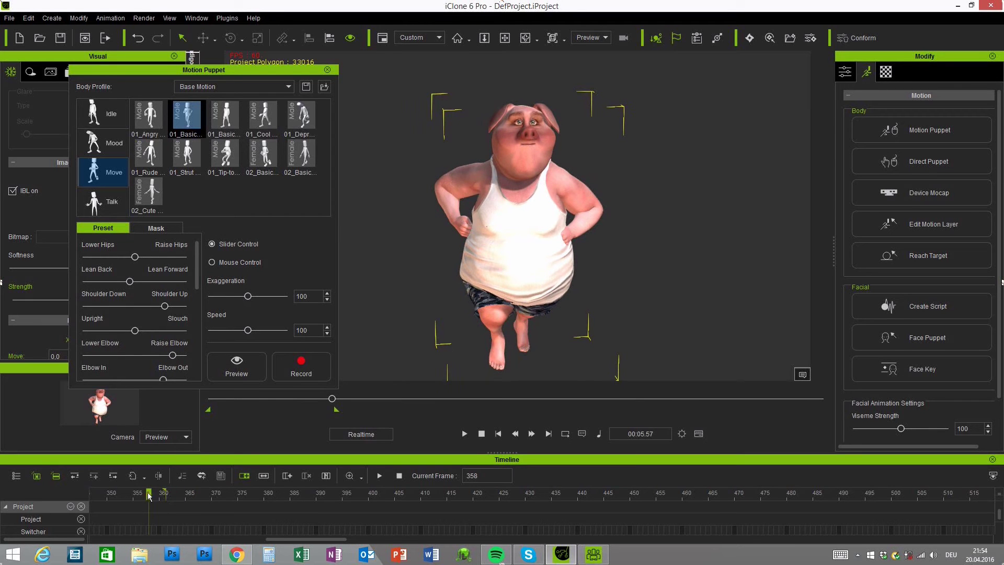
drag(149, 497, 165, 497)
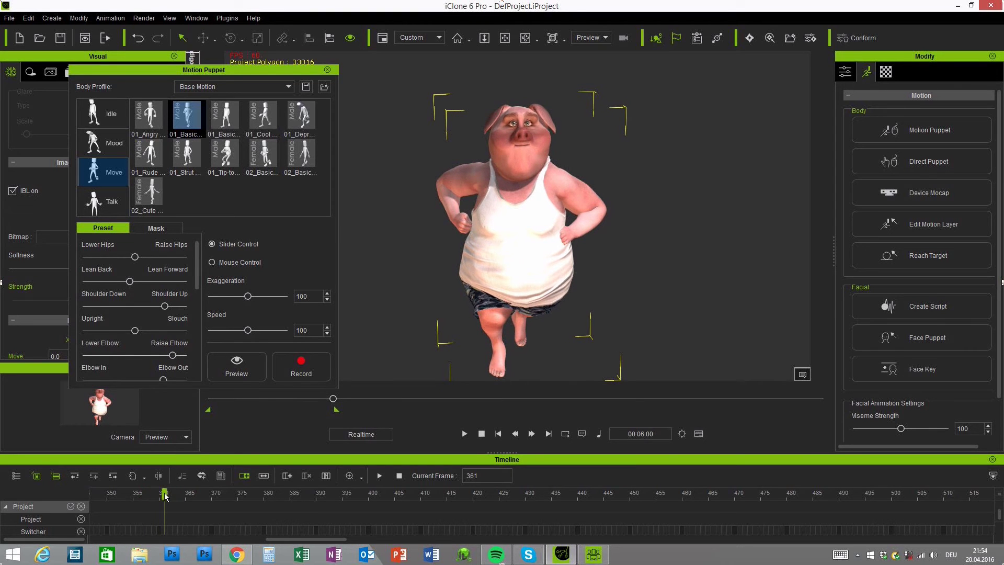
click(327, 69)
click(485, 434)
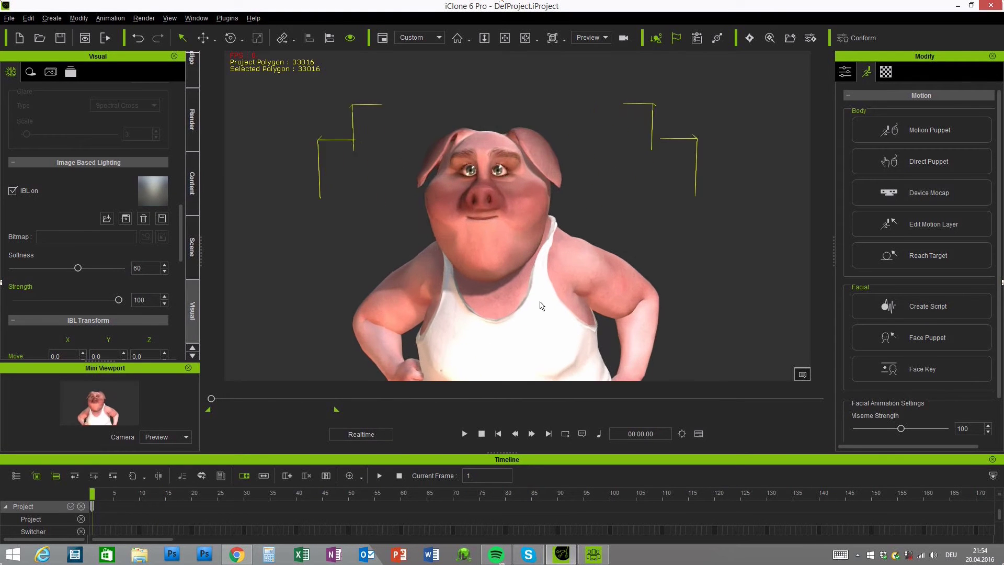
Reopen Face Puppet from the first frame and preview the 3DX_Custom puppeting on the posed pig
click(931, 337)
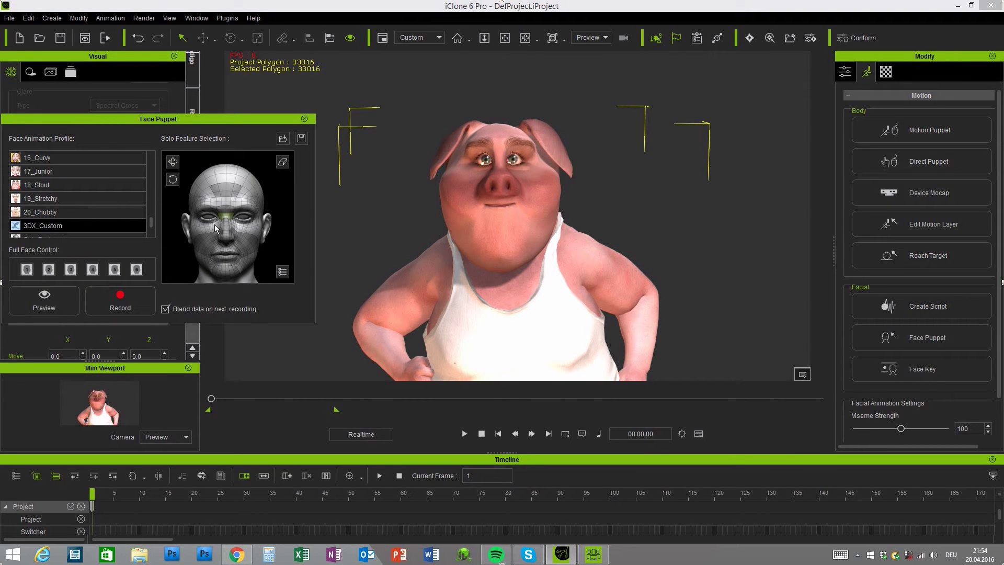
click(41, 302)
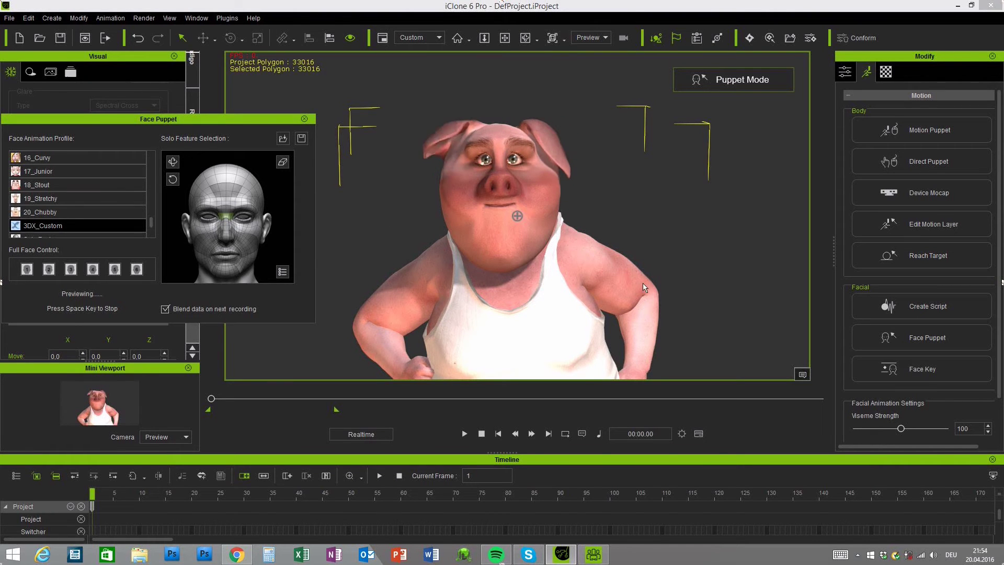
key(space)
Record the 3DX_Custom face puppet performance over the walk from the first frame and close Face Puppet
click(103, 293)
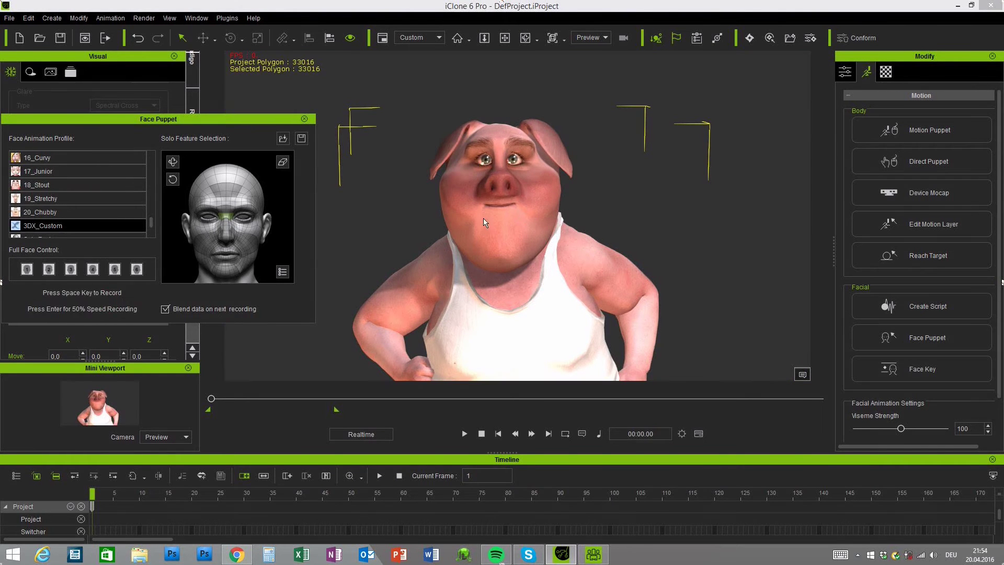
key(space)
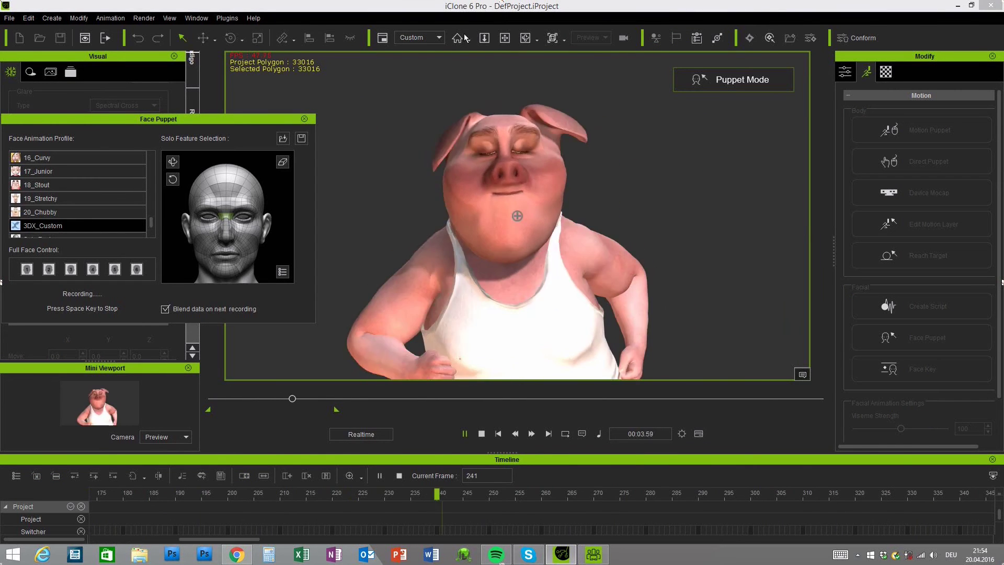
key(space)
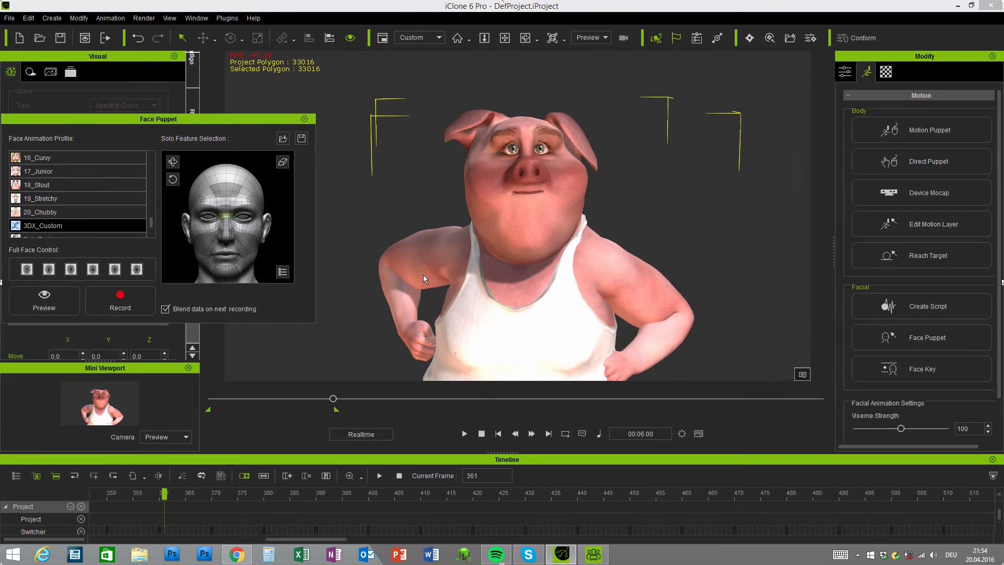
click(304, 119)
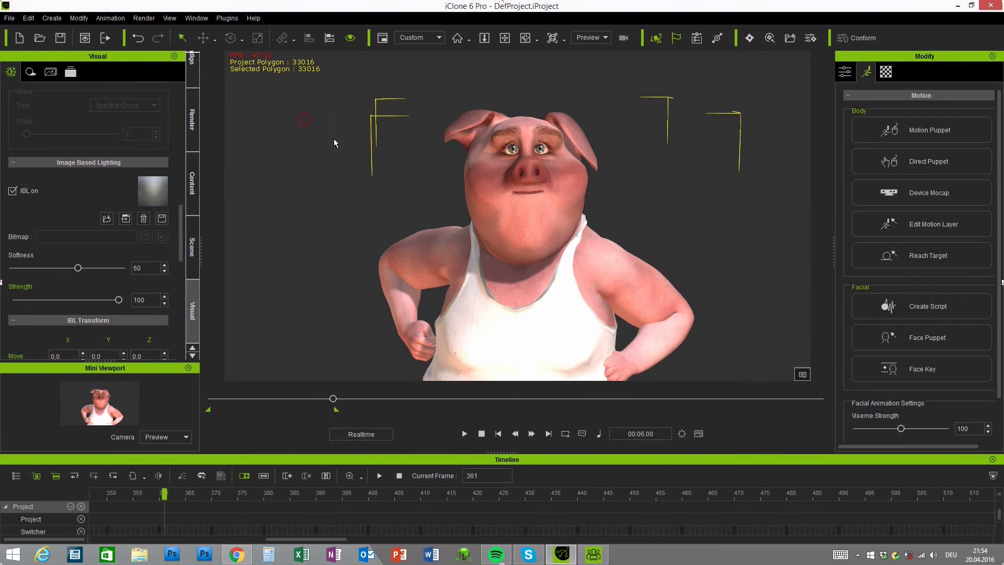
scroll(585, 281, down, 5)
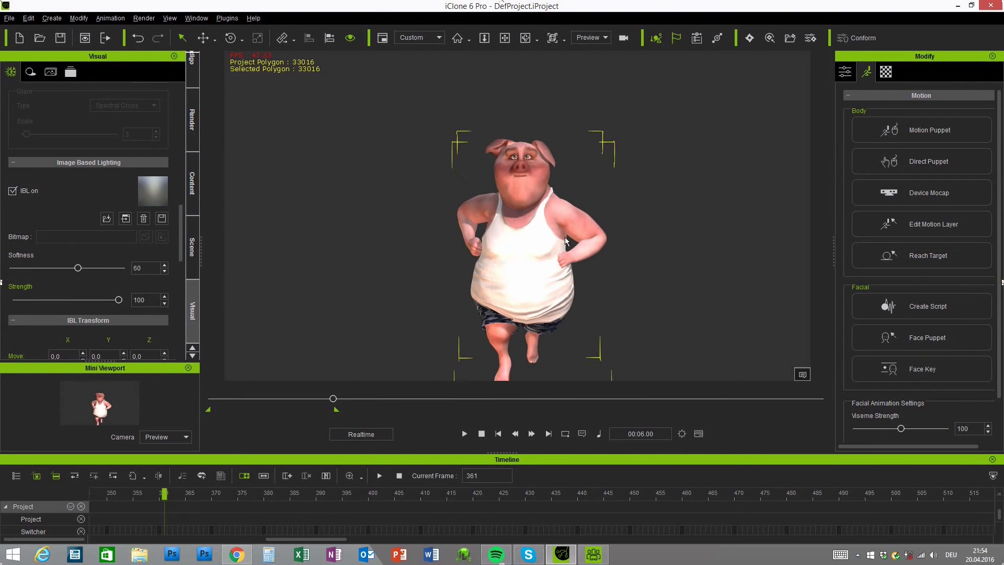
Play back the recorded walk and facial performance, and stop the playback
click(464, 433)
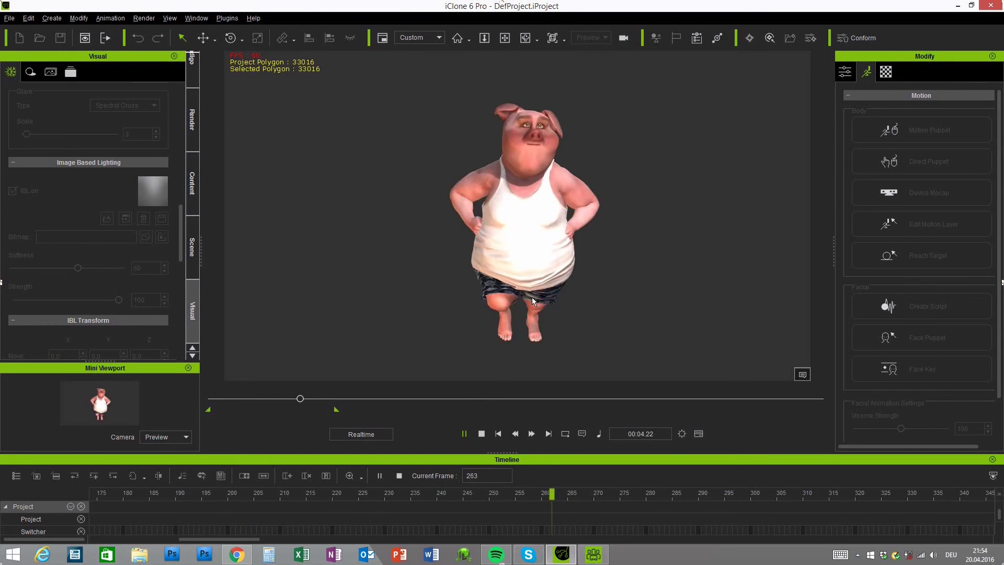
click(482, 434)
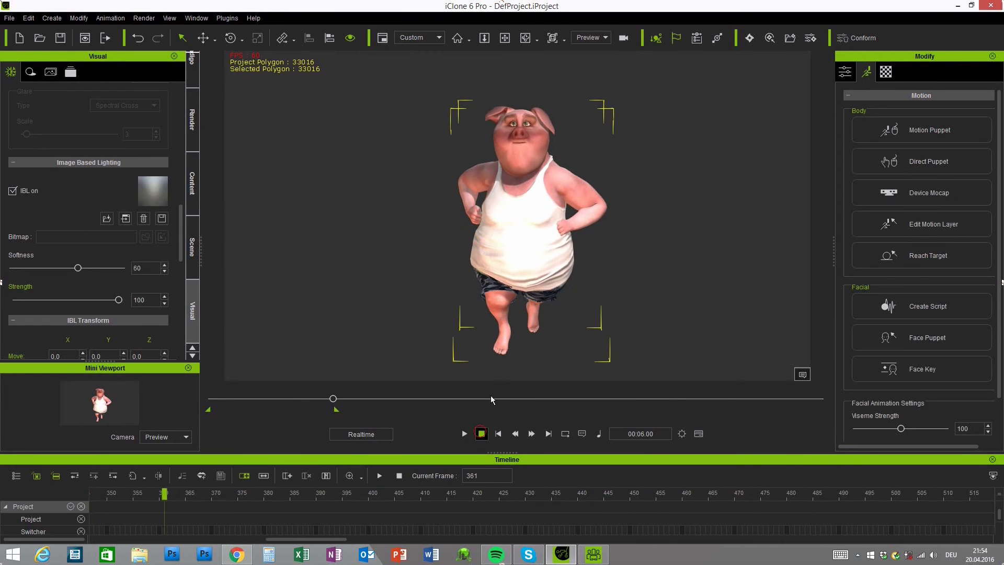
Reopen Face Puppet from the first frame, choose the 07_Goofy profile and preview its puppeting on the pig's face
scroll(528, 314, up, 5)
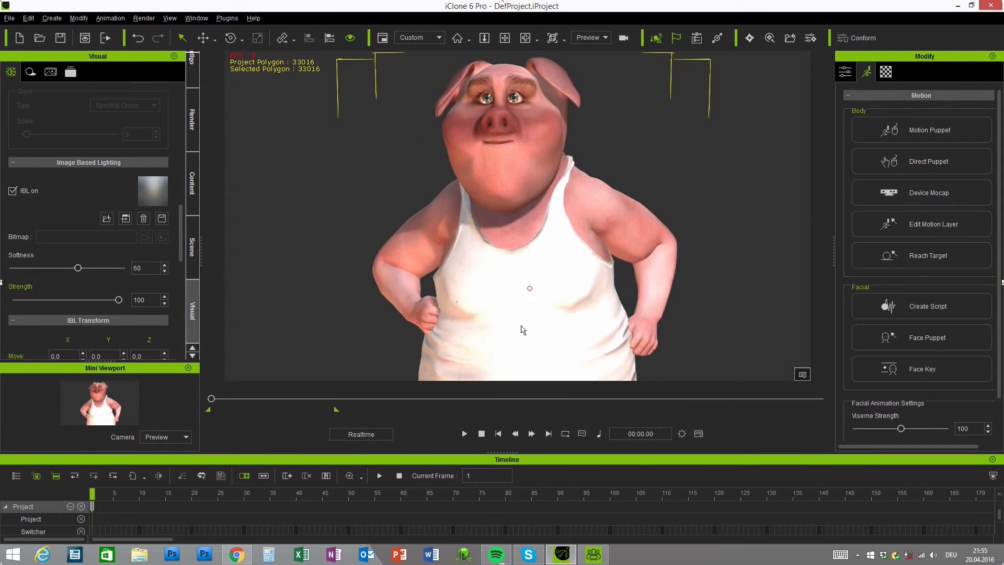
scroll(549, 266, down, 5)
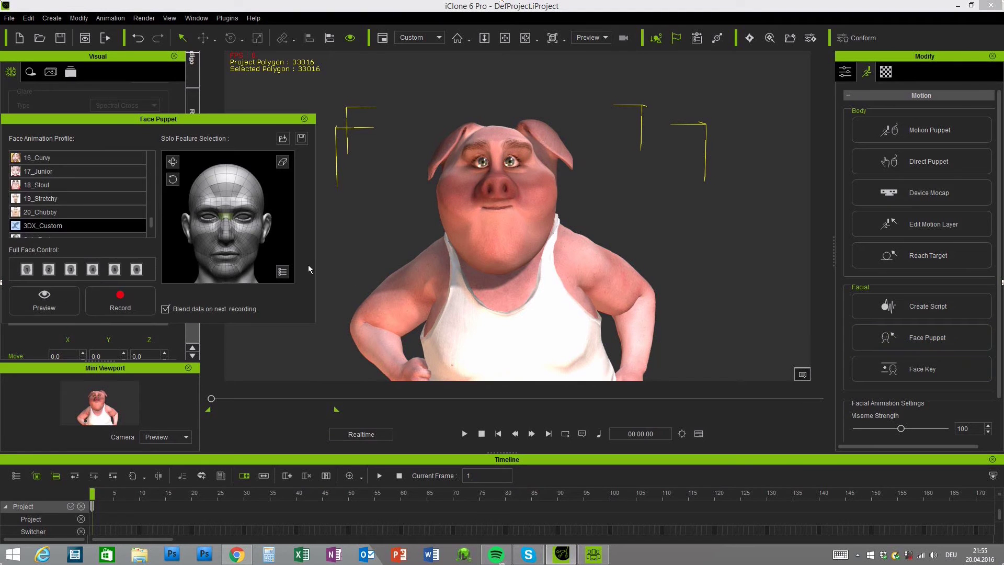
mouse_move(152, 209)
mouse_down()
mouse_move(151, 221)
mouse_move(156, 196)
mouse_up()
click(61, 171)
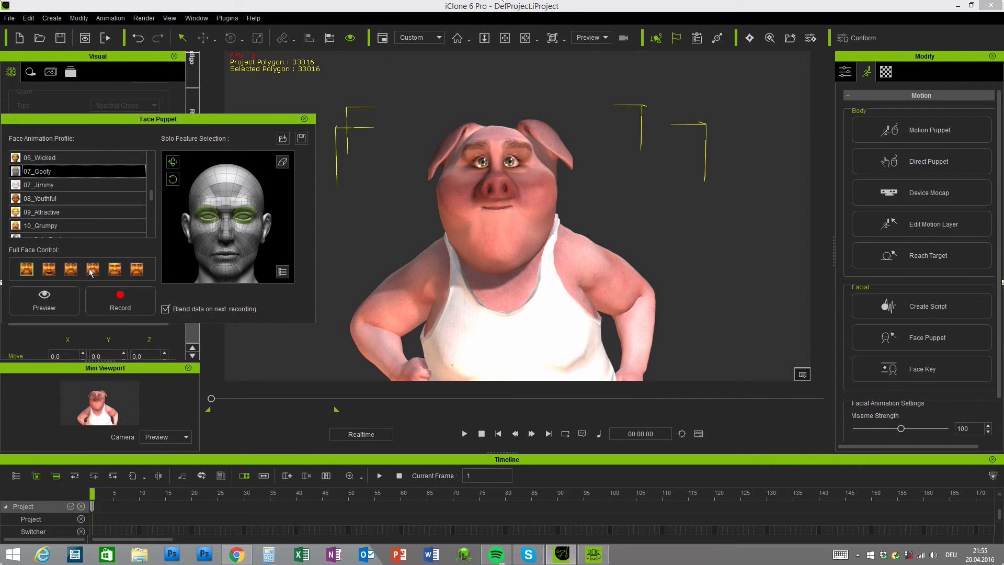
click(31, 301)
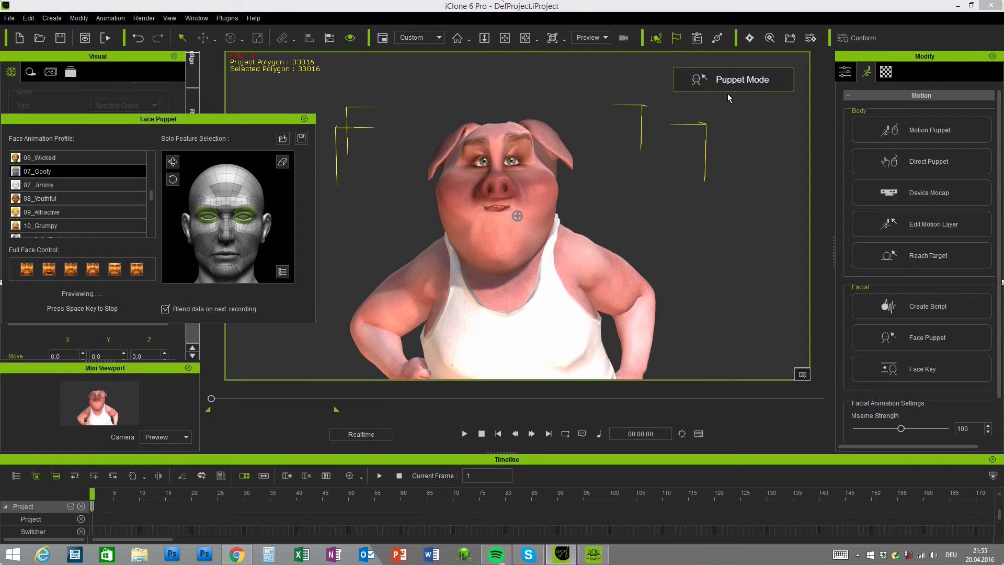
key(space)
Record the 07_Goofy face performance with data blending from the first frame and close Face Puppet
click(113, 306)
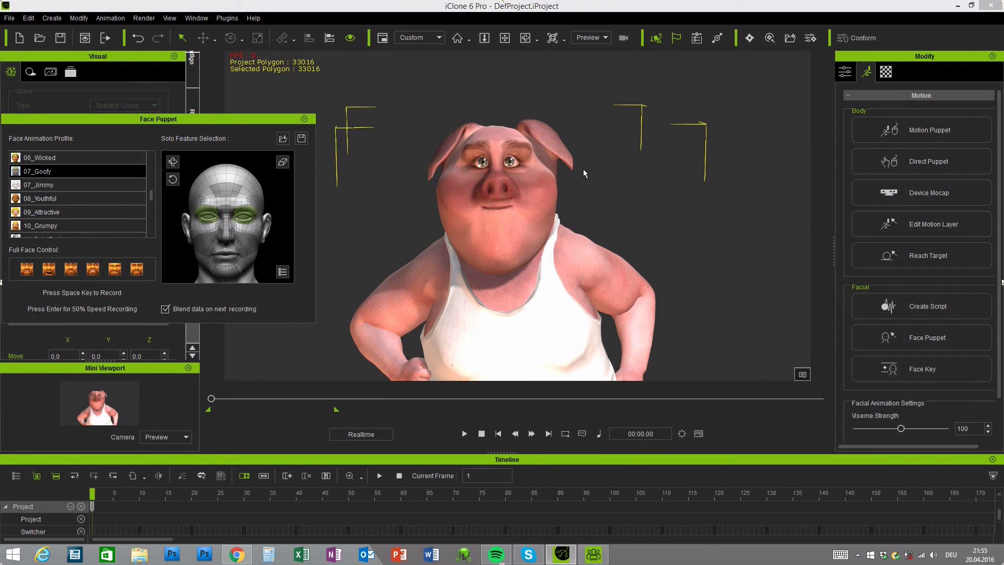
key(space)
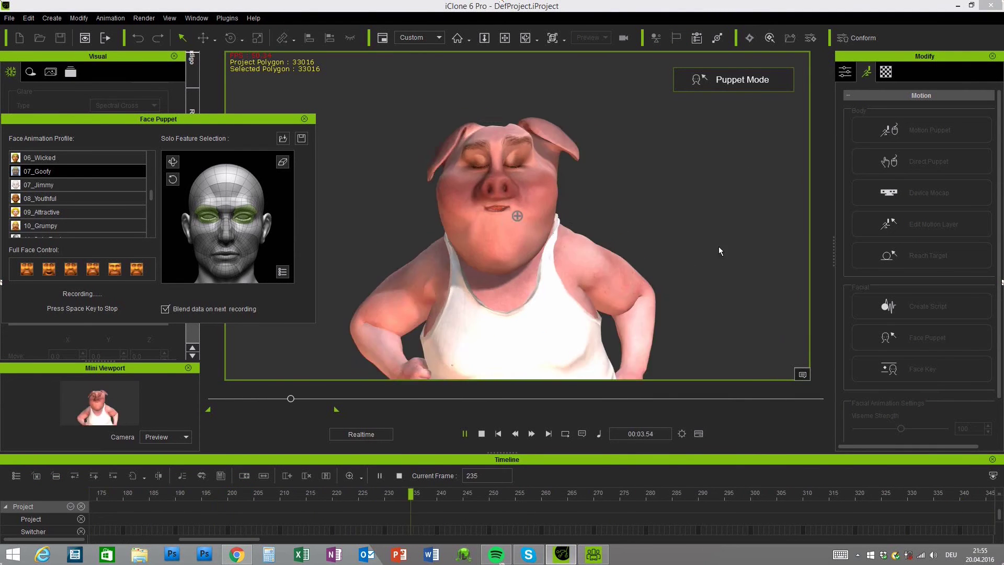
click(304, 119)
Review the combined walk and Goofy facial animation in looped playback on the full-body pig, and stop it
click(465, 434)
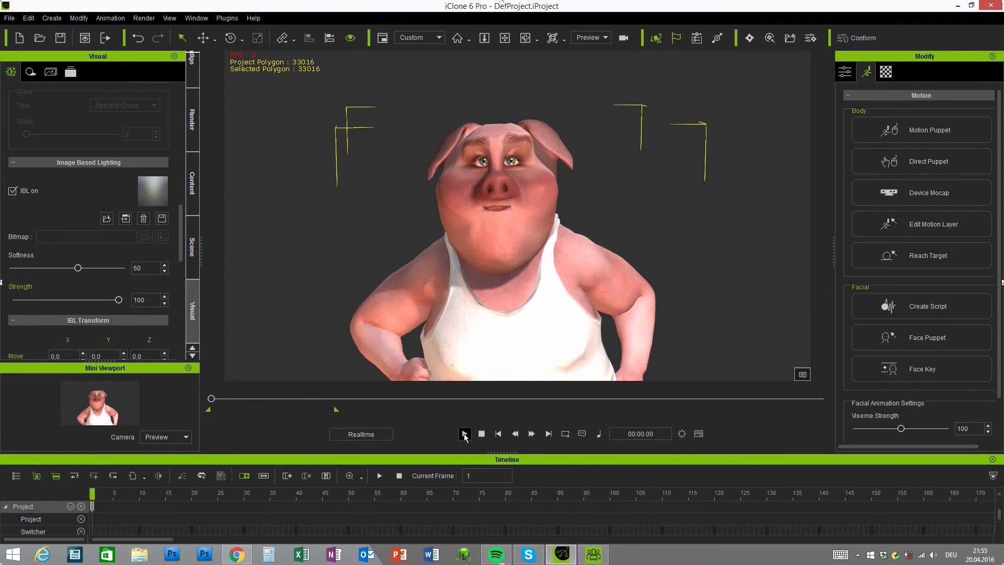
click(482, 434)
click(592, 281)
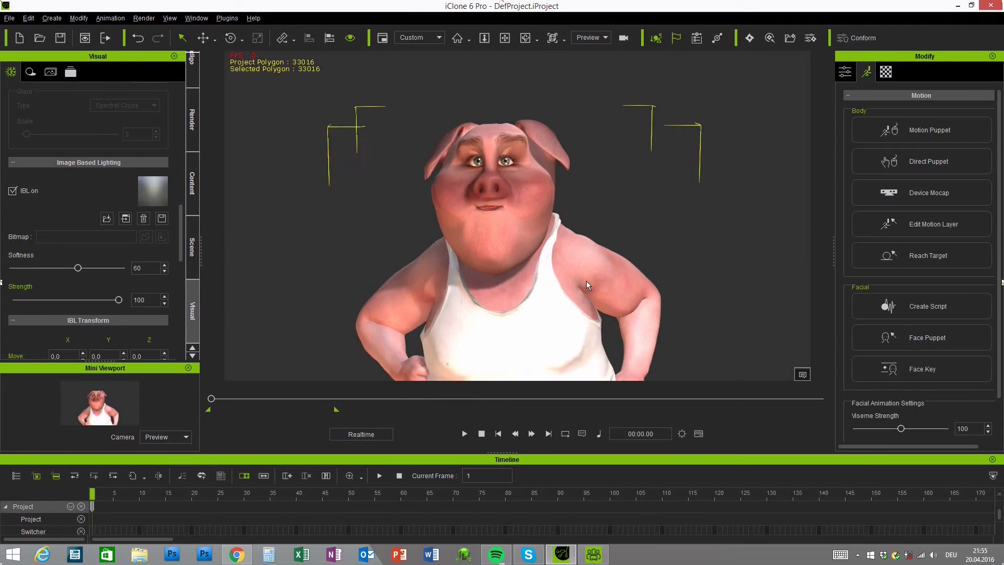
scroll(592, 280, down, 5)
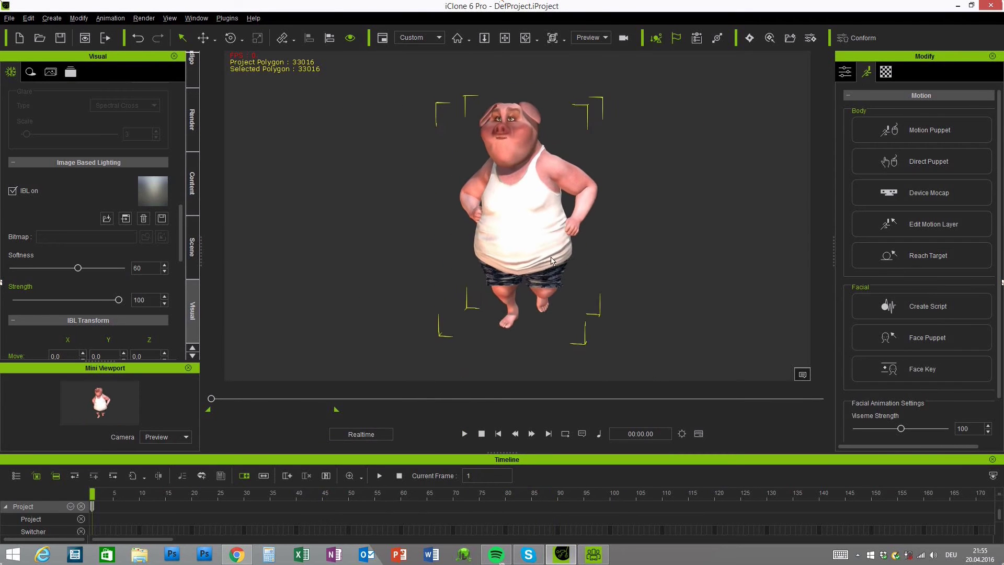
click(465, 433)
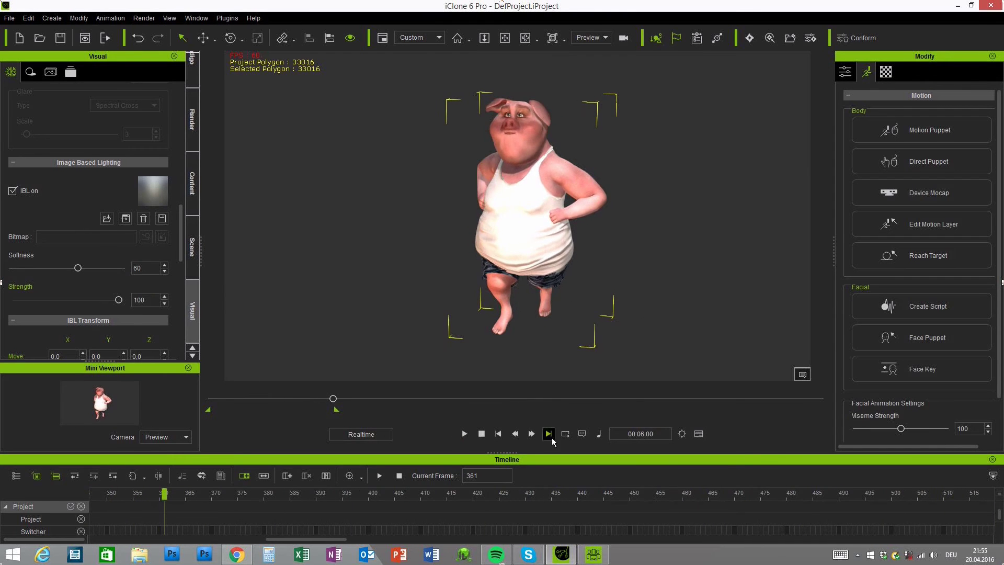
click(464, 434)
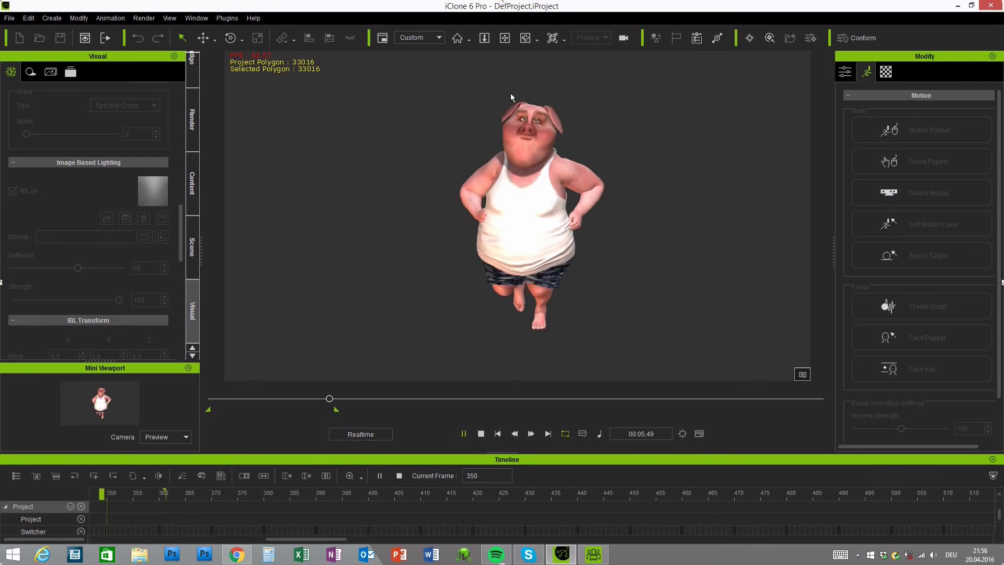
click(482, 434)
Select the curly tail prop on the pig's back and show its motion options
right_drag(698, 246, 613, 264)
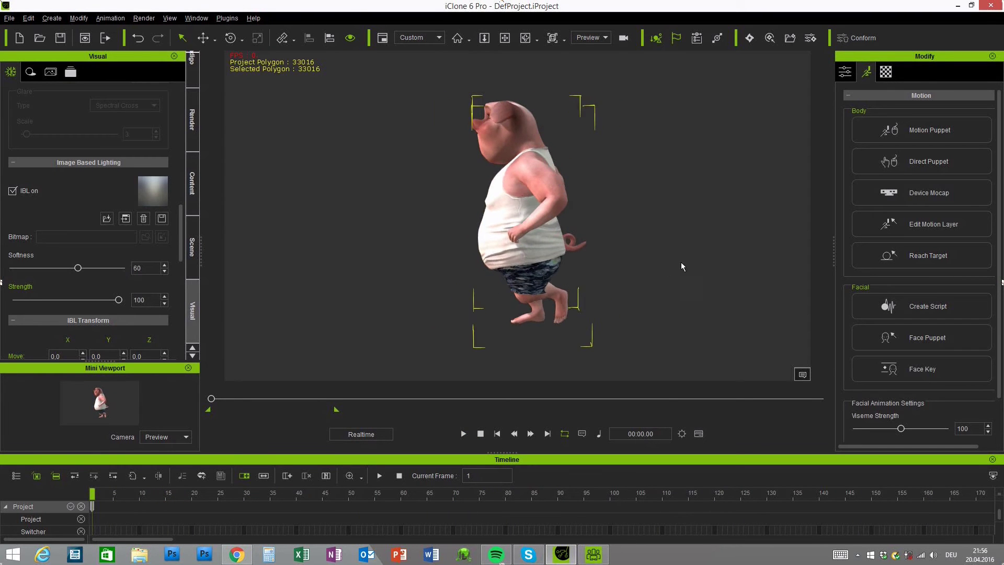
scroll(610, 265, up, 3)
middle_drag(616, 269, 557, 250)
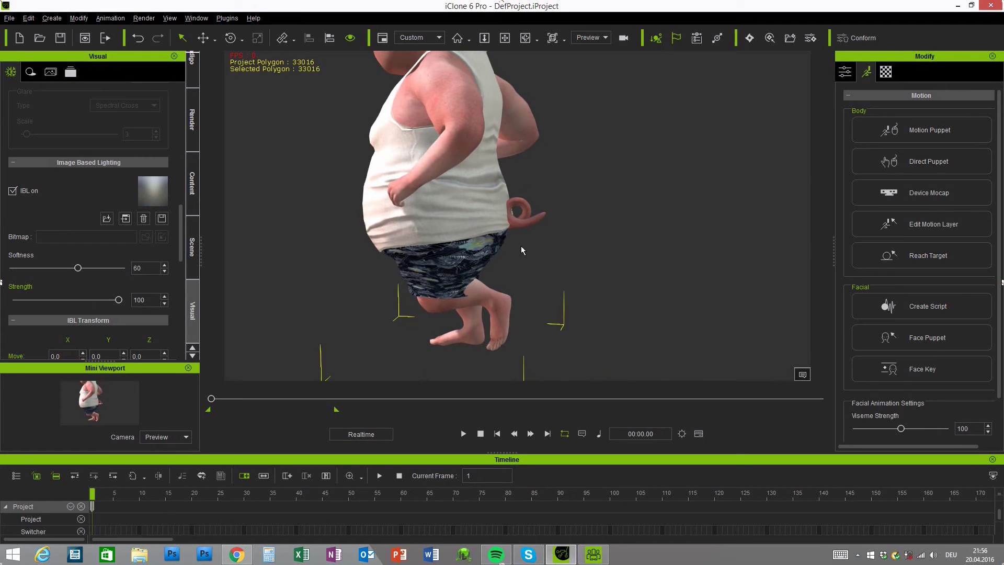
click(517, 224)
right_drag(516, 224, 537, 272)
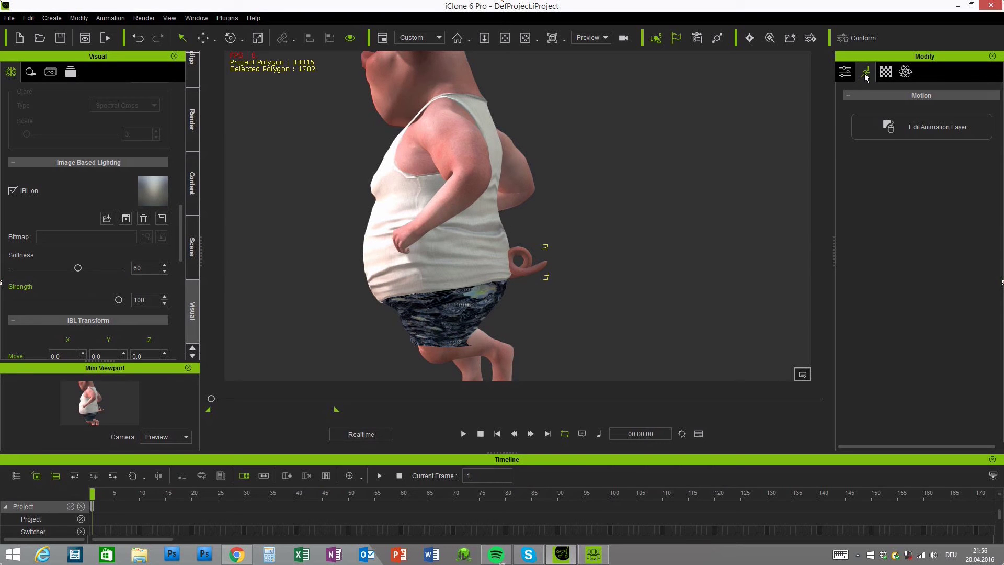
Try stretching the tail straight and lowering it with a bone chain from Bone 14 to the base Bone, reset it and close the layer editor
click(934, 133)
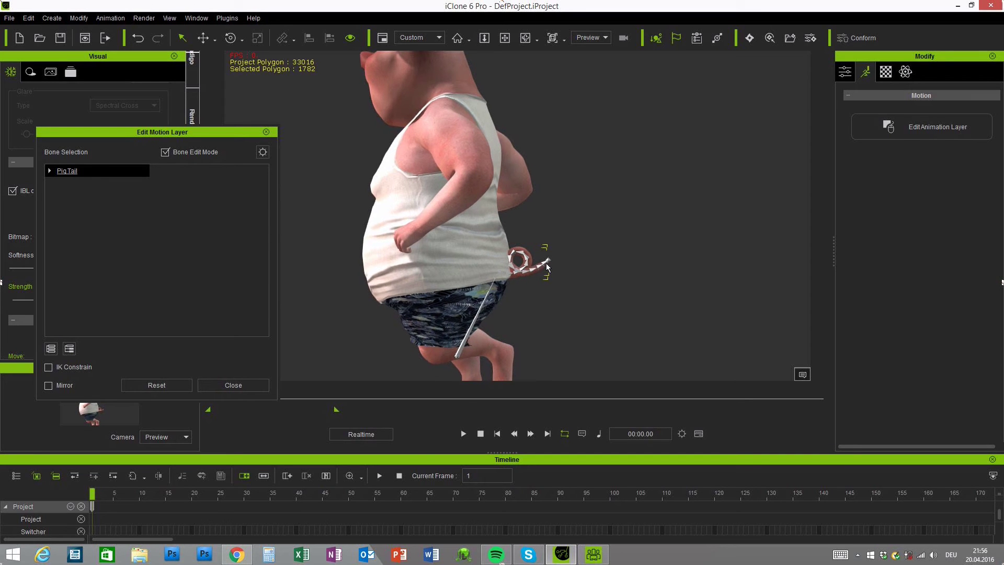
click(545, 268)
scroll(564, 316, up, 5)
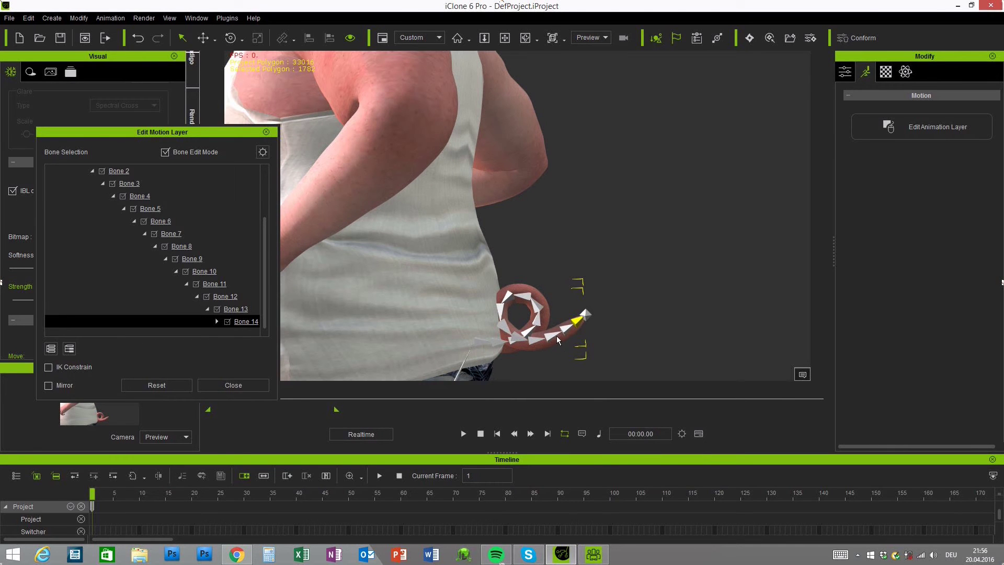
click(479, 341)
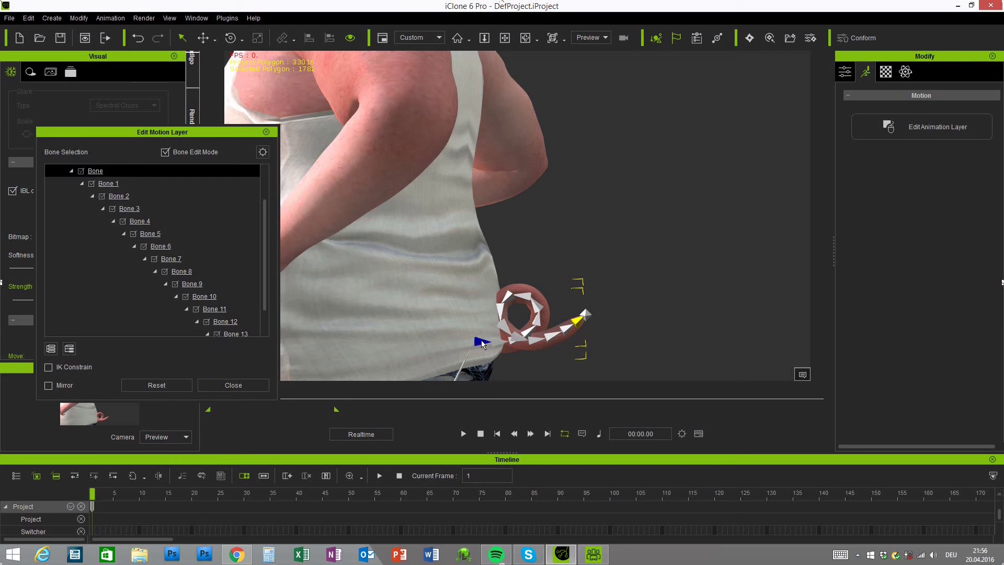
middle_drag(588, 339, 578, 303)
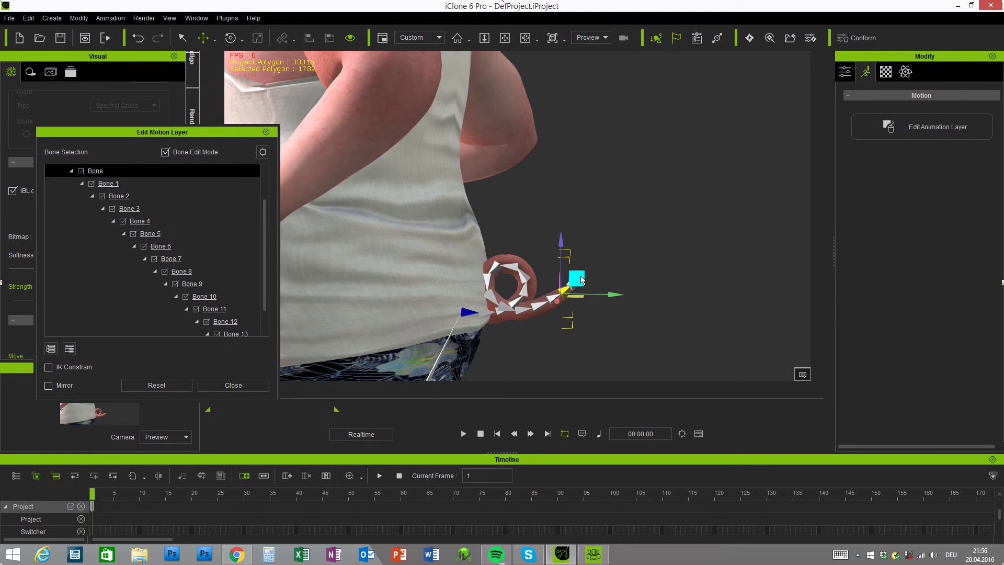
mouse_move(581, 279)
mouse_down()
mouse_move(591, 285)
mouse_move(583, 276)
mouse_up()
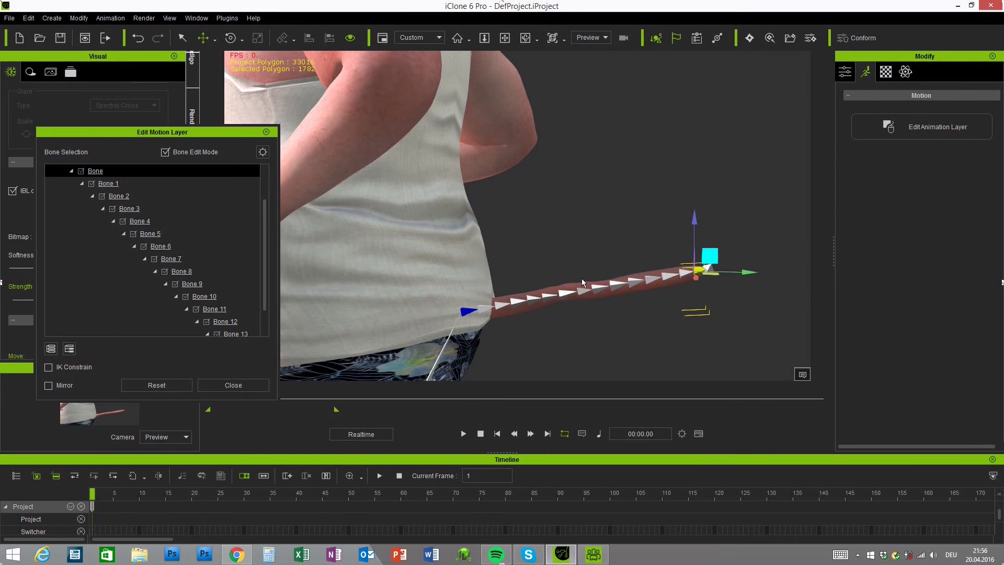
middle_drag(563, 302, 558, 243)
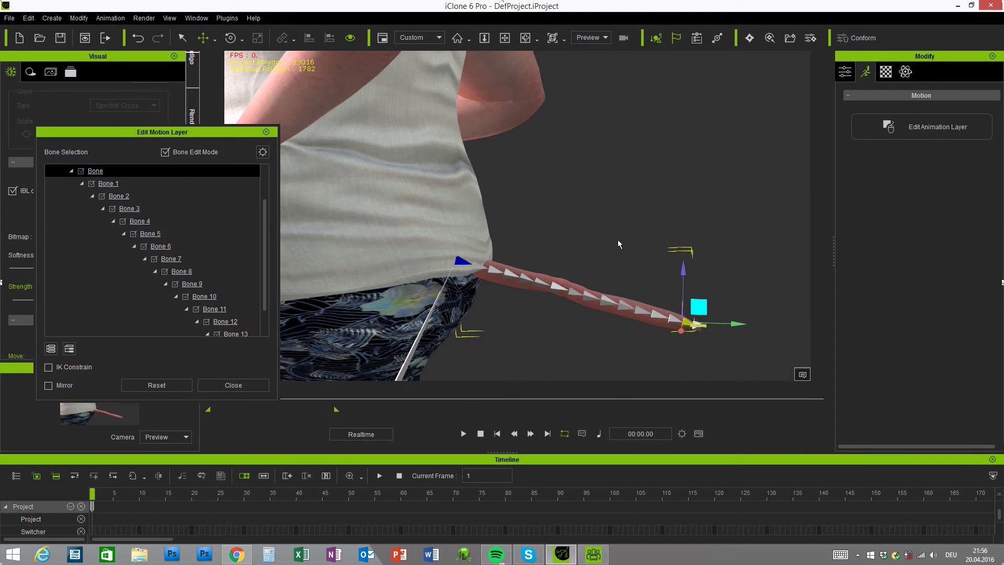
click(660, 278)
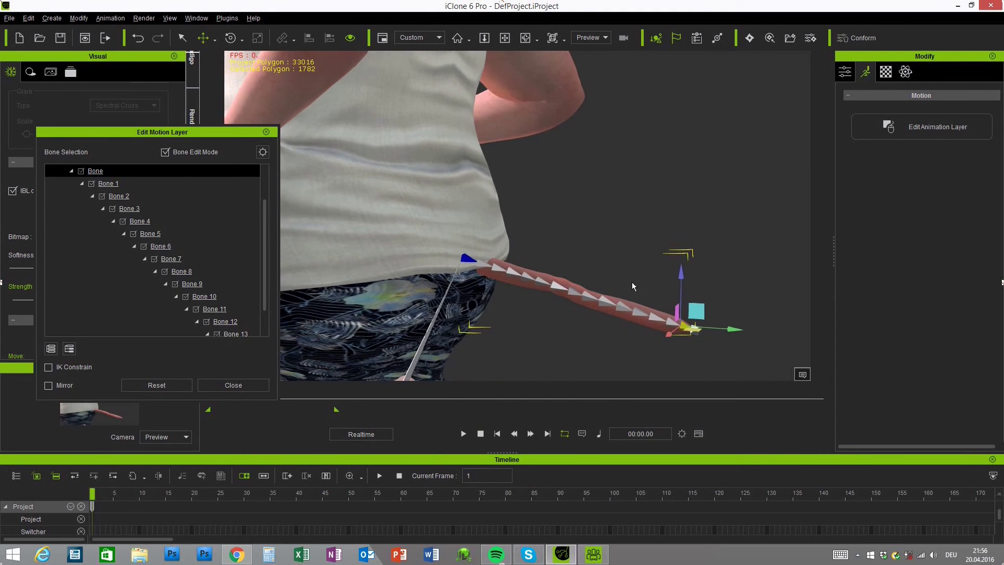
click(156, 385)
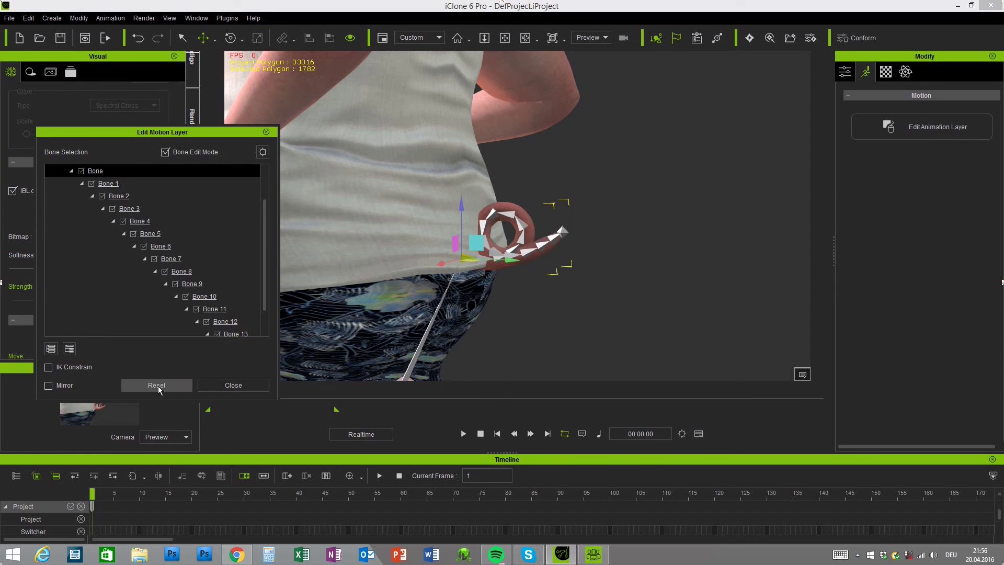
click(267, 131)
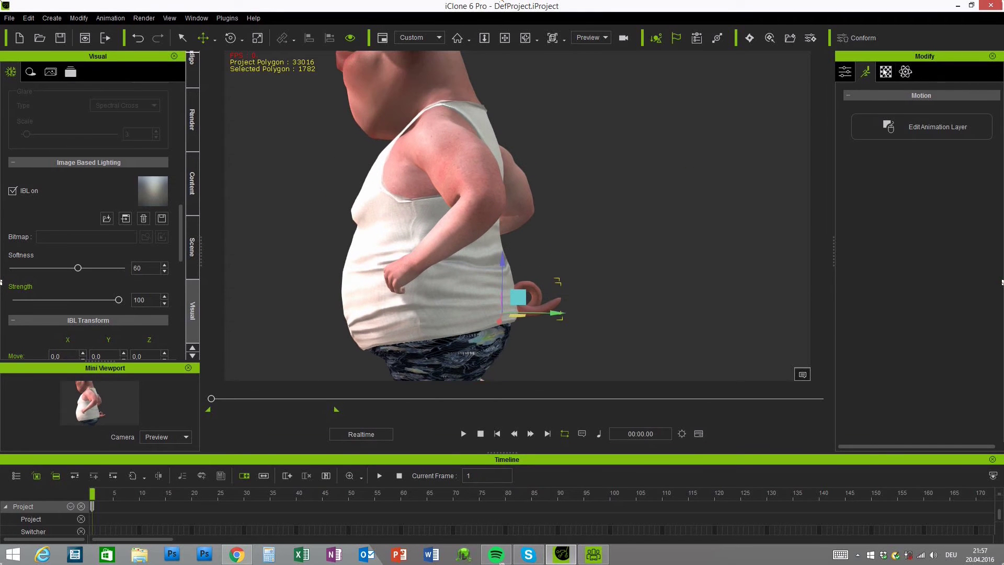
Detach the tail from RL_G6_Pelvis and link it to the pig's RL_G6_Pelvis instead
click(846, 72)
drag(1003, 126, 1003, 233)
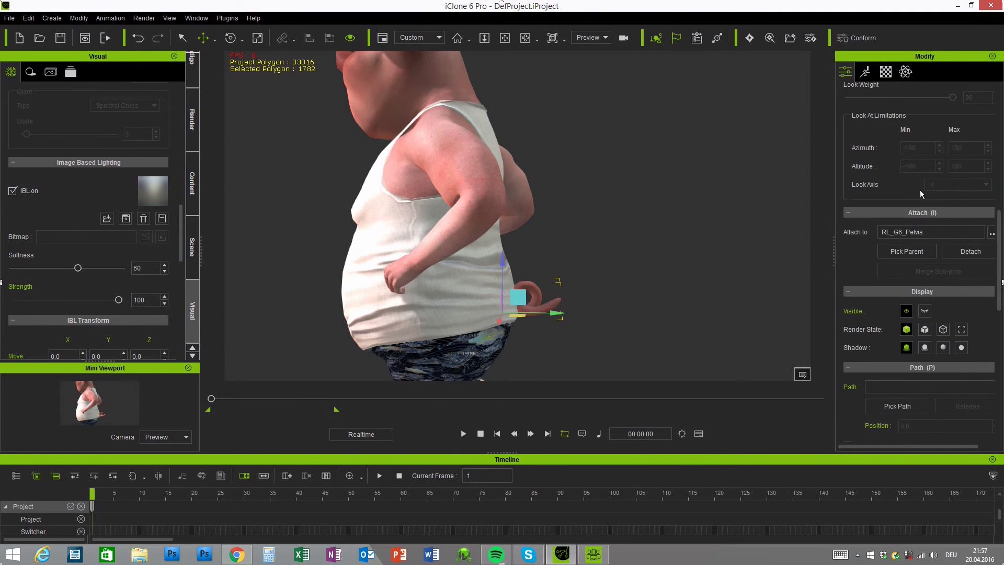
drag(834, 253, 783, 253)
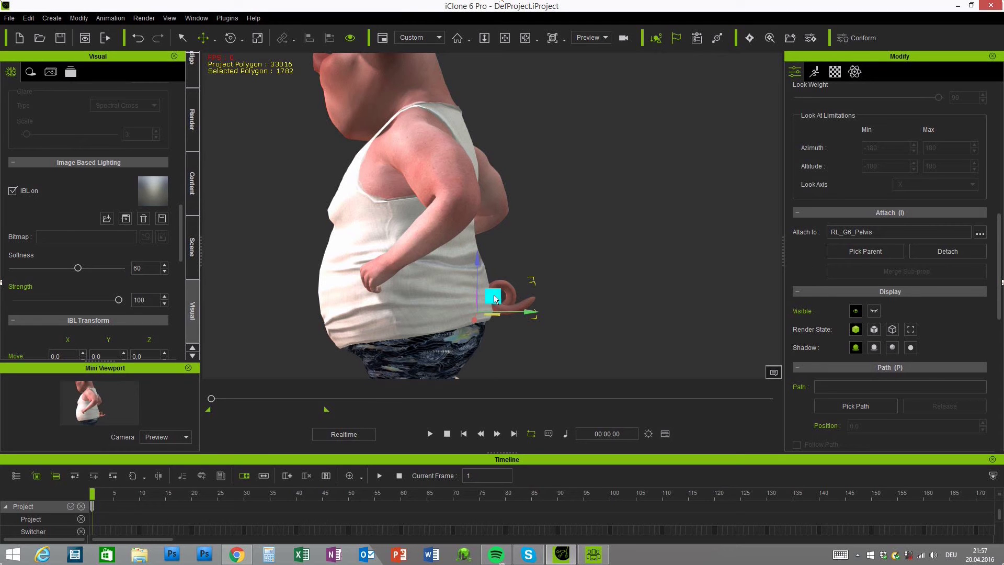
click(958, 252)
drag(996, 289, 1002, 234)
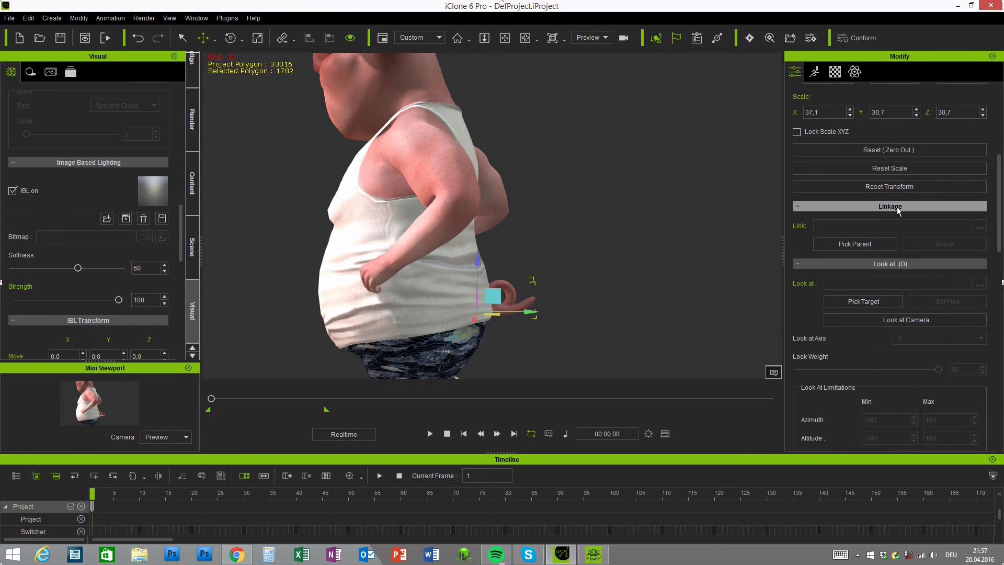
click(456, 310)
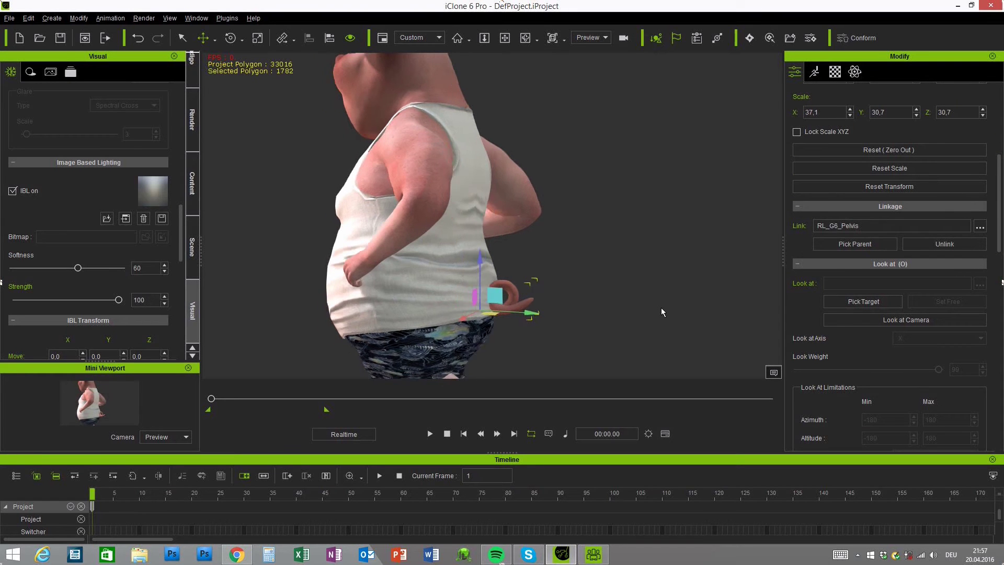
Show full object names in the scene list and open the Pig Tail's animation layer for editing
click(193, 247)
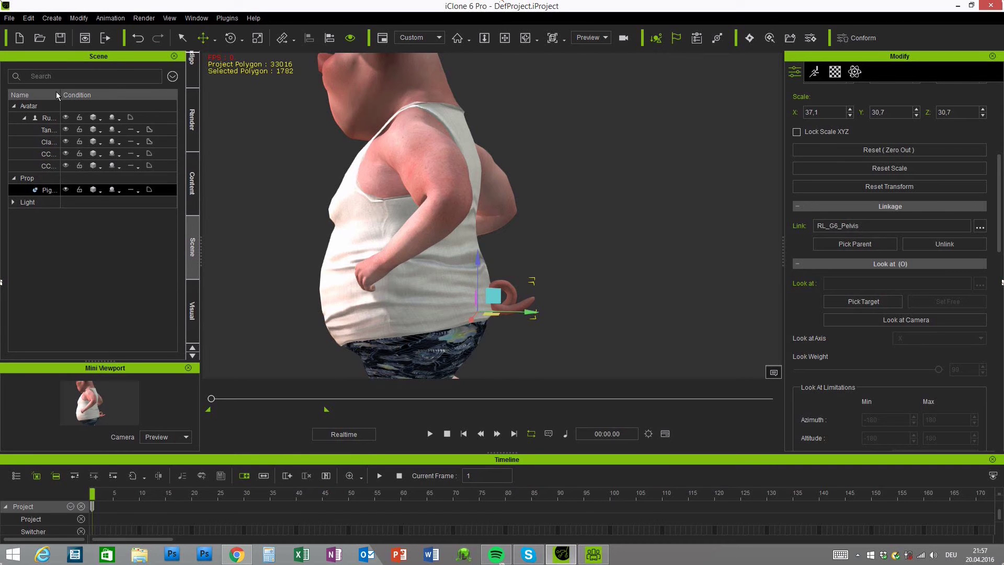
drag(61, 95, 86, 94)
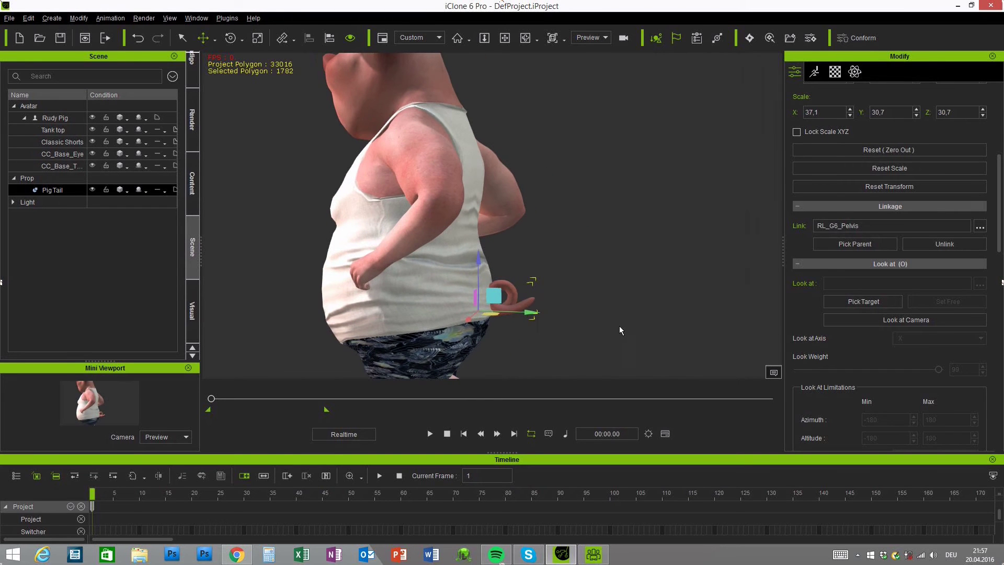
click(814, 72)
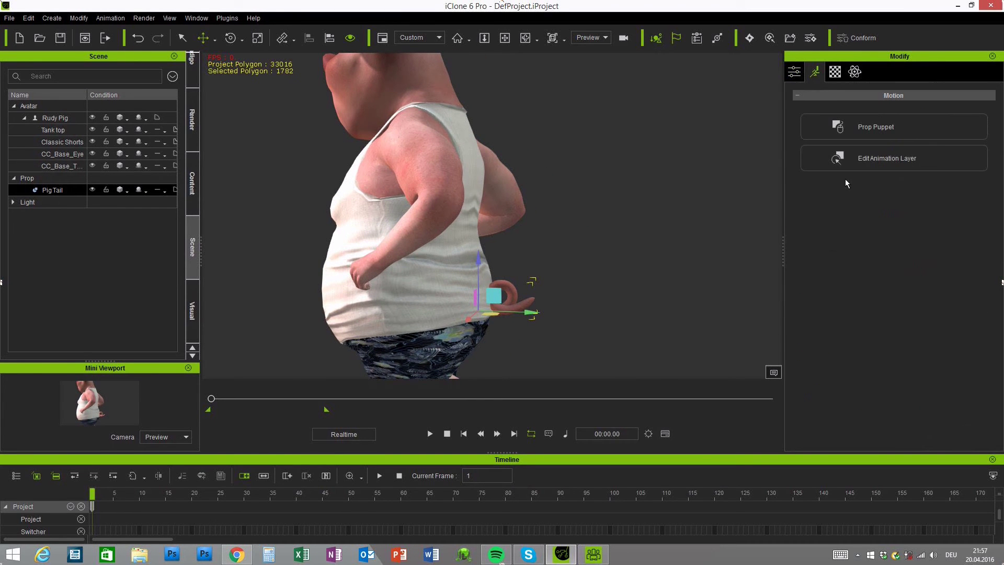
click(876, 159)
Define the tail's bone chain from Bone 14 at the tip to the base Bone
scroll(648, 203, up, 5)
click(576, 267)
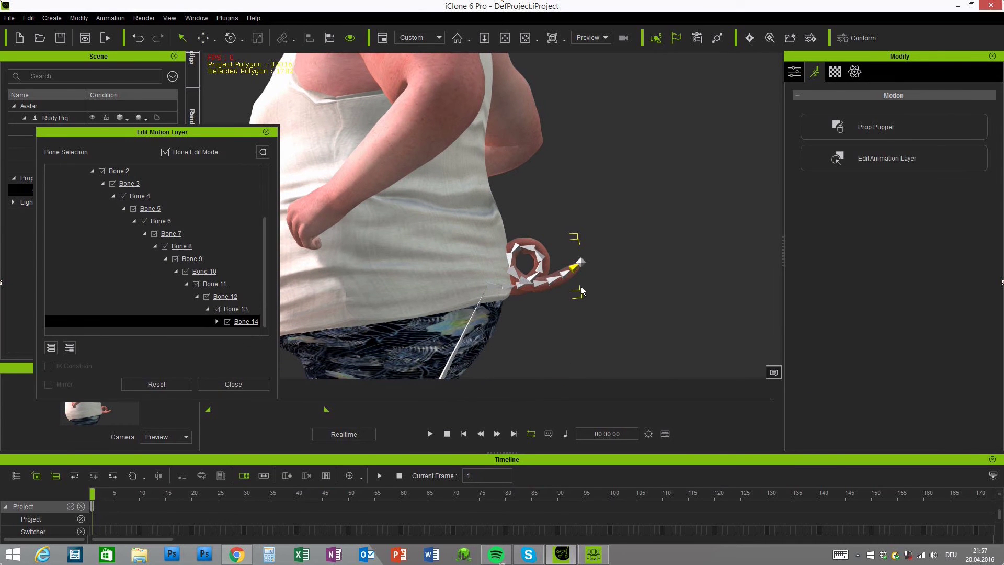
click(494, 286)
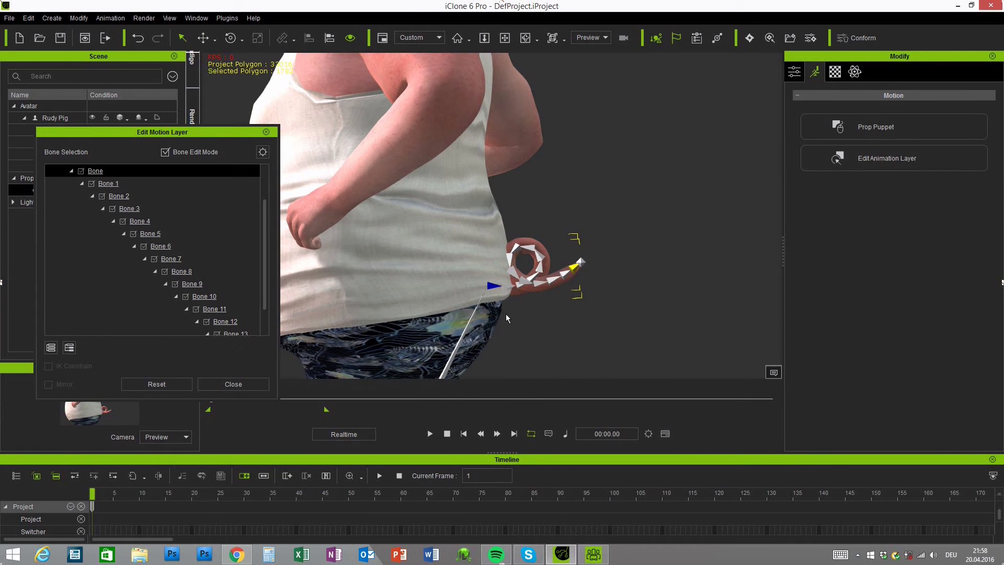
Move the tail's tip bone so the tail curls upward behind the pig at the first frame
right_drag(609, 316, 577, 318)
key(w)
drag(587, 260, 611, 247)
right_drag(611, 247, 550, 273)
drag(493, 268, 520, 175)
right_drag(520, 174, 627, 185)
drag(628, 186, 576, 204)
right_drag(631, 323, 622, 294)
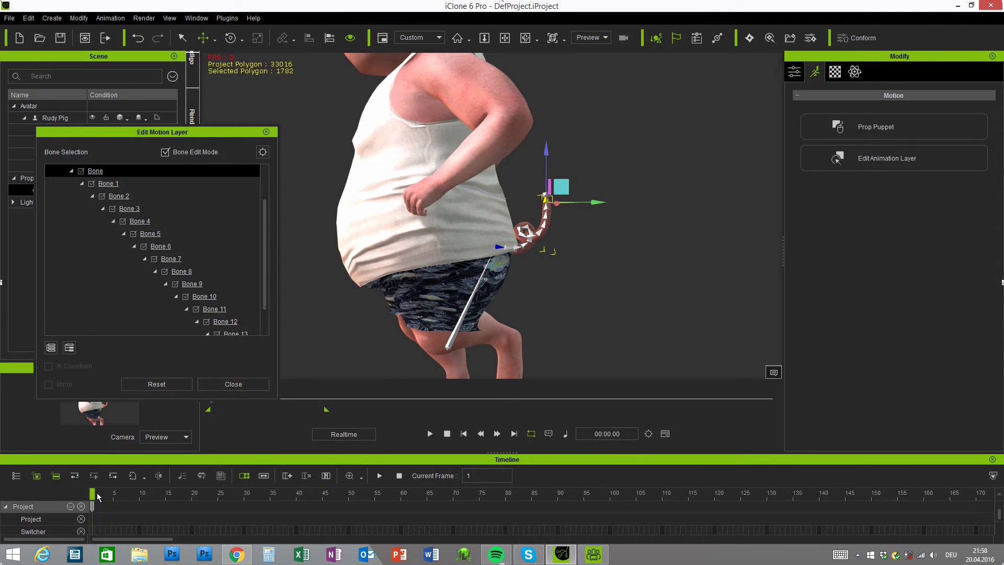
Key the pig tail's tip lower at frame 31, higher at frame 62 and lower again at about frame 91, closing the layer editor
drag(92, 496, 250, 494)
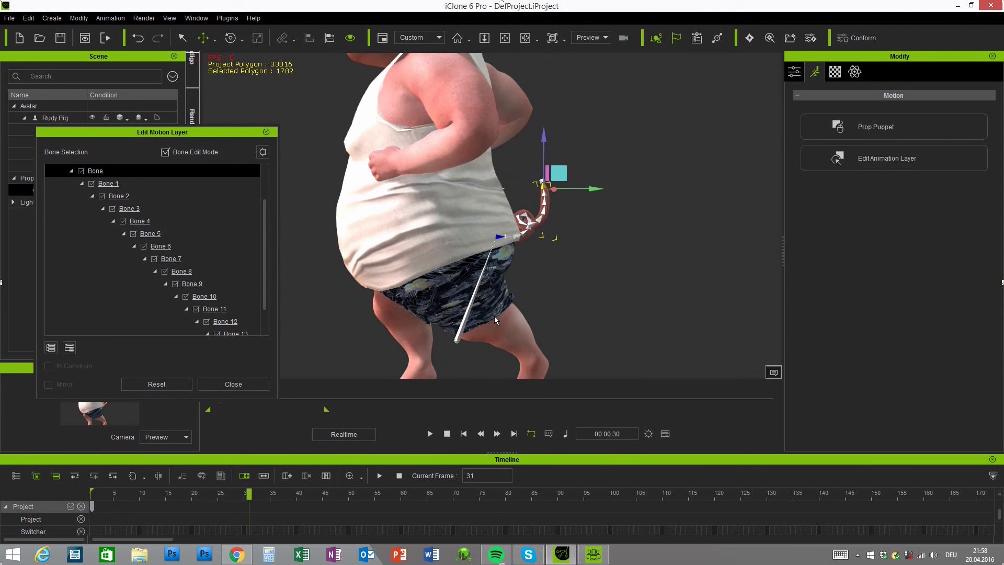
drag(562, 179, 555, 200)
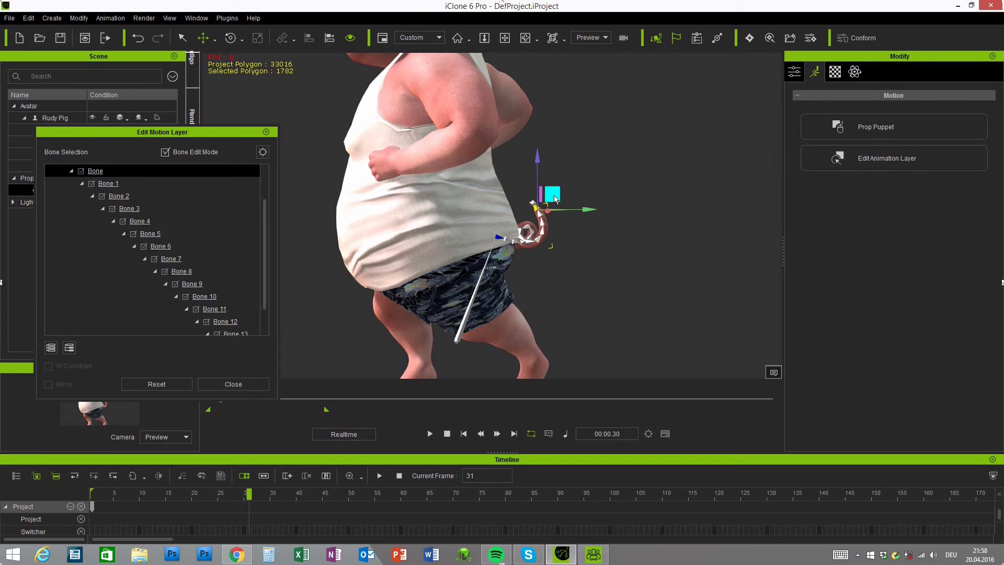
drag(250, 495, 411, 497)
drag(558, 194, 560, 160)
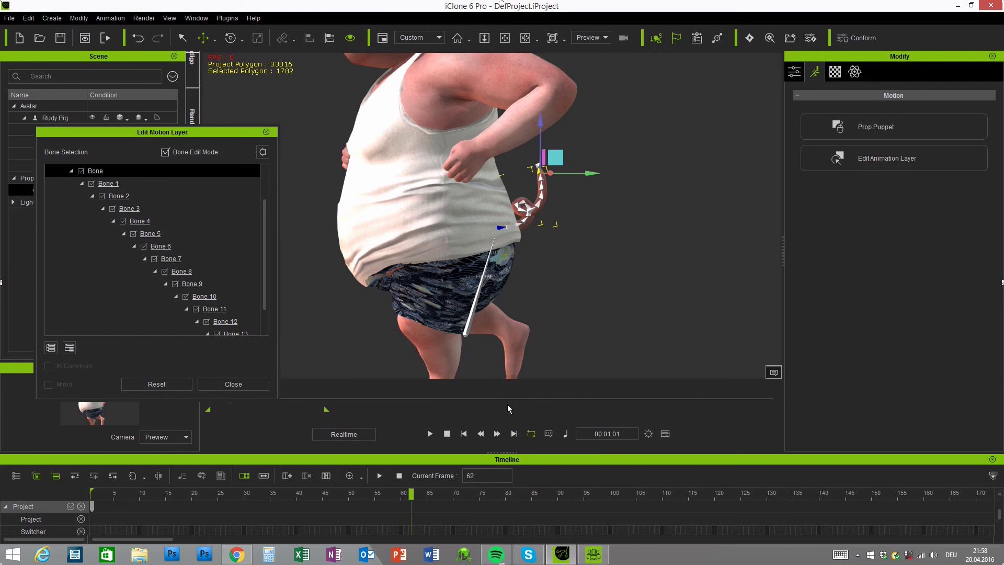
drag(413, 500, 563, 508)
drag(554, 176, 551, 203)
right_click(604, 522)
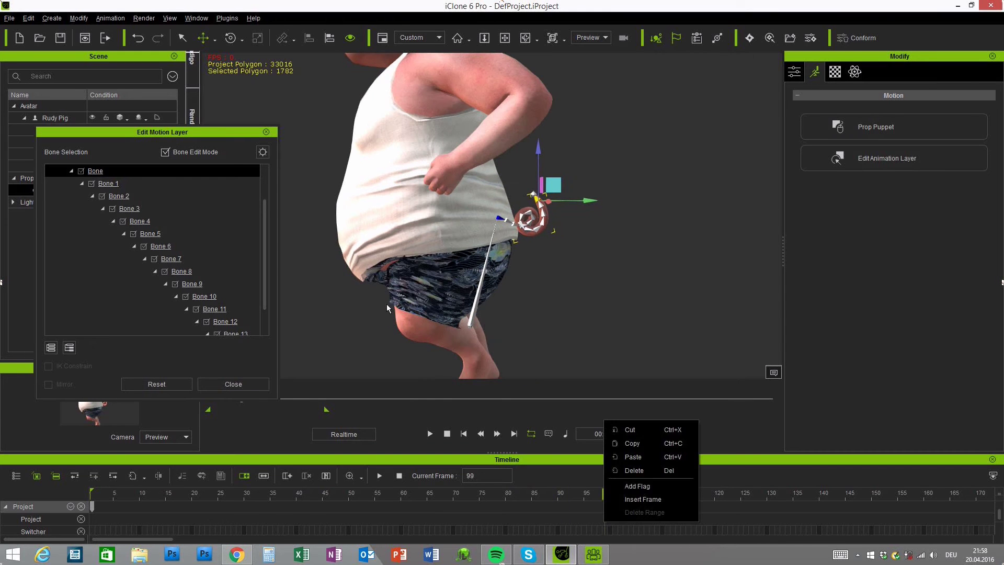
click(267, 133)
Remove the Pig Tail's unneeded transform keys at frames 31, 62 and 91, keeping the first-frame key
scroll(606, 508, down, 1)
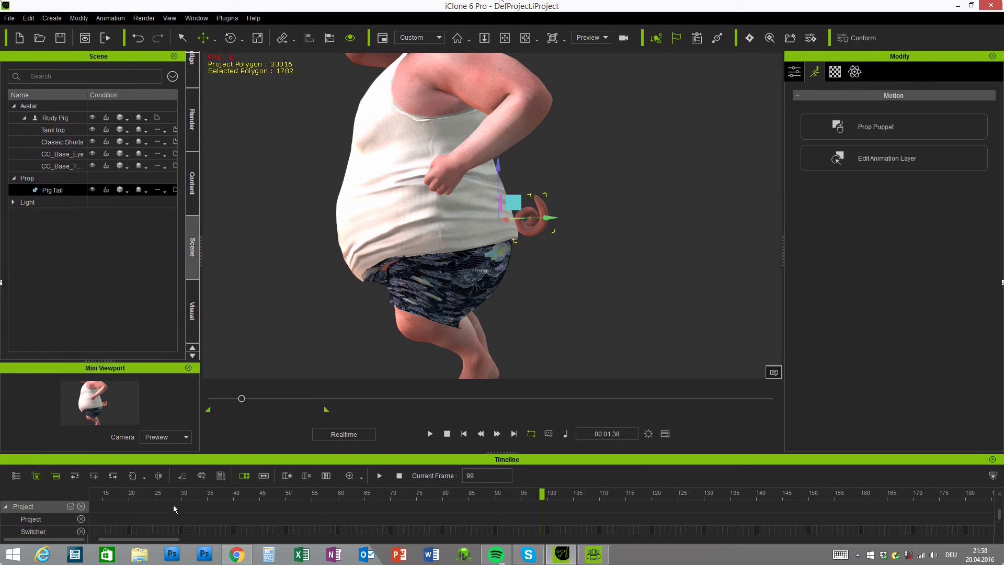
click(16, 476)
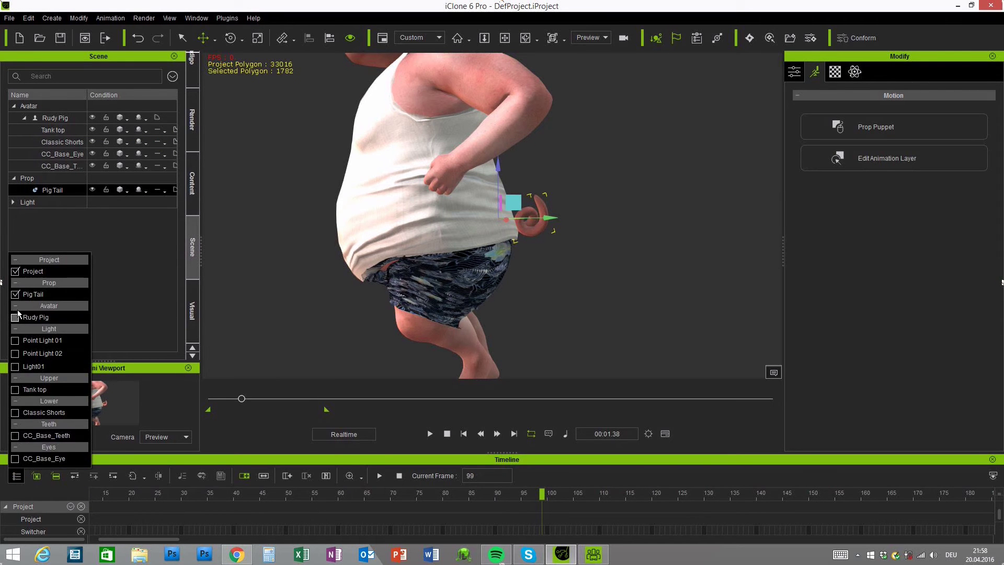
click(229, 521)
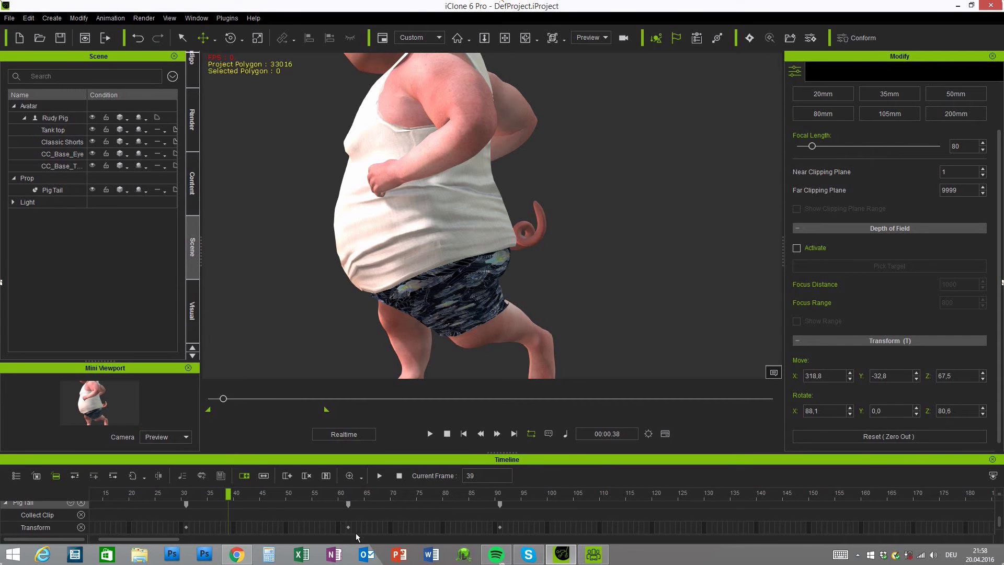
right_drag(580, 288, 476, 263)
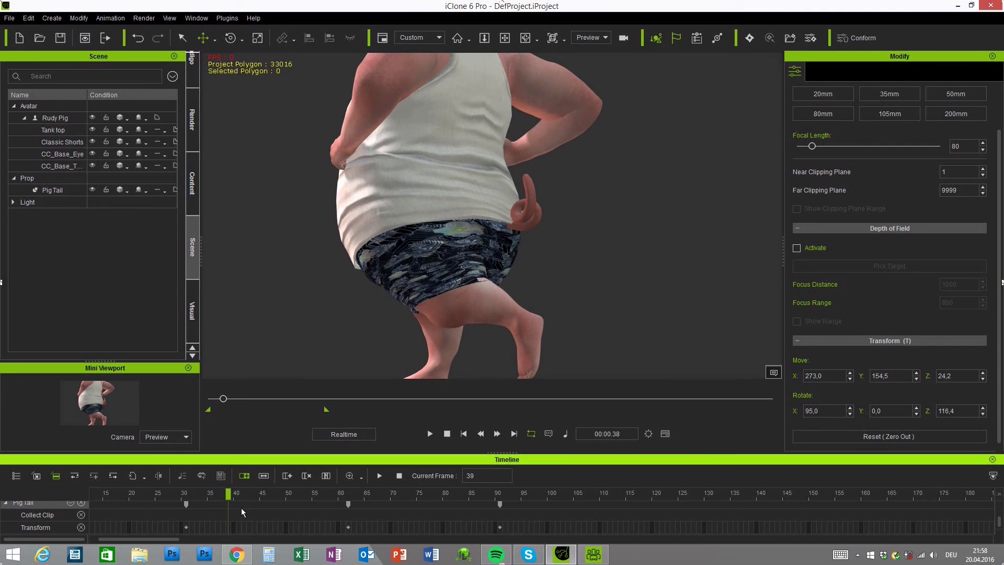
click(513, 526)
click(176, 526)
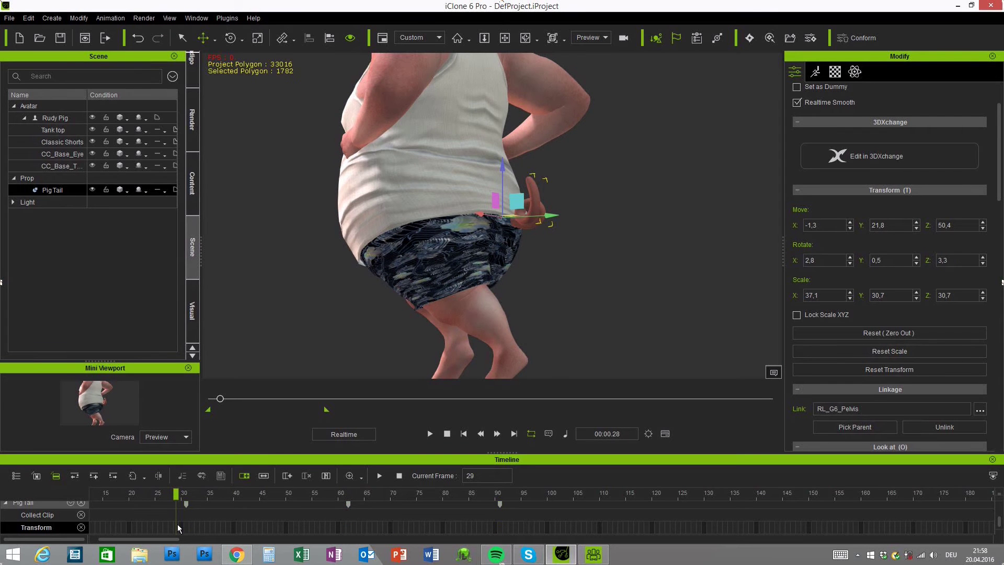
Play back the pig's walk and tail motion from the first frame, from behind and as a full-body view
right_drag(684, 222, 502, 287)
drag(105, 539, 98, 539)
click(92, 530)
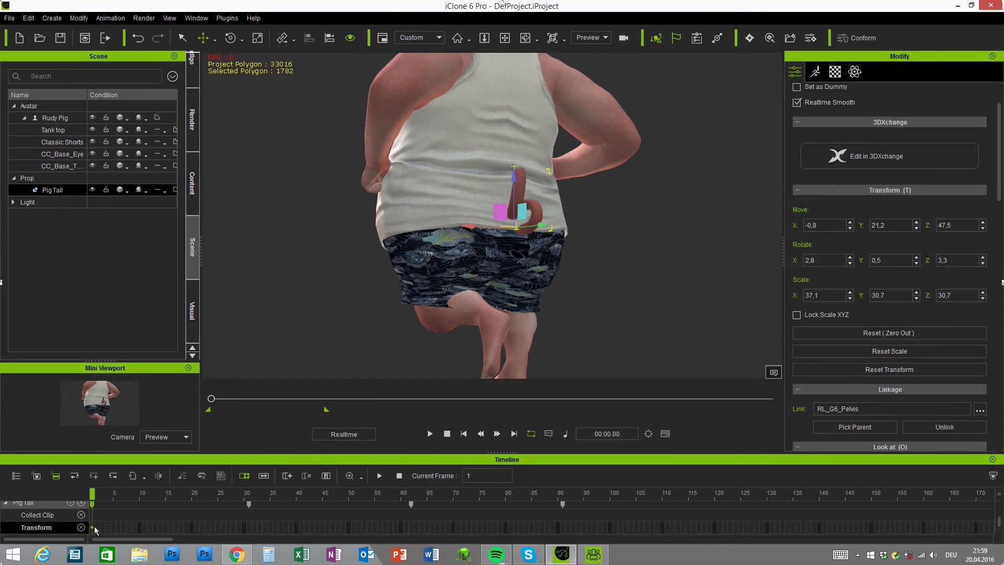
drag(93, 497, 322, 499)
key(space)
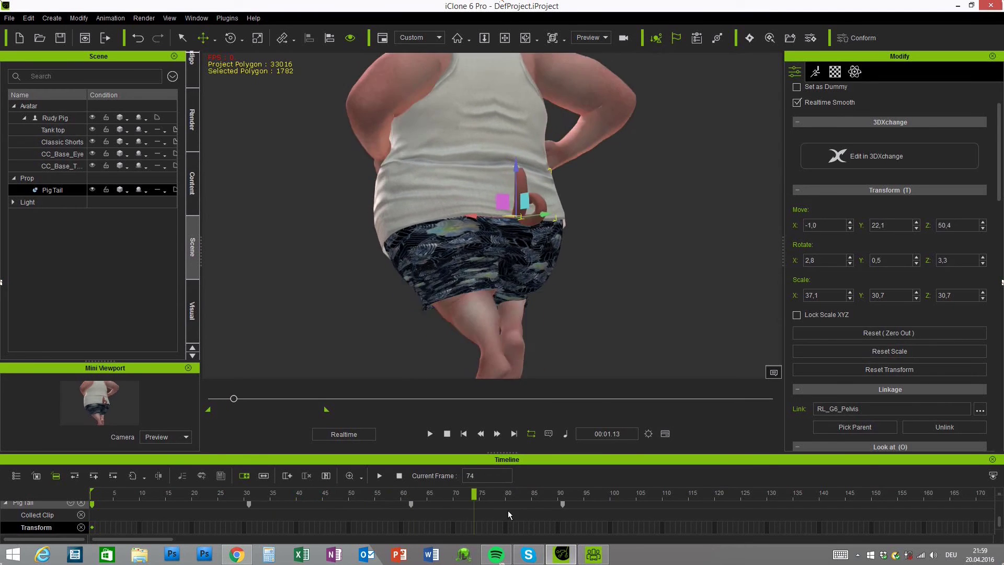
right_drag(470, 335, 613, 390)
drag(105, 495, 244, 497)
key(space)
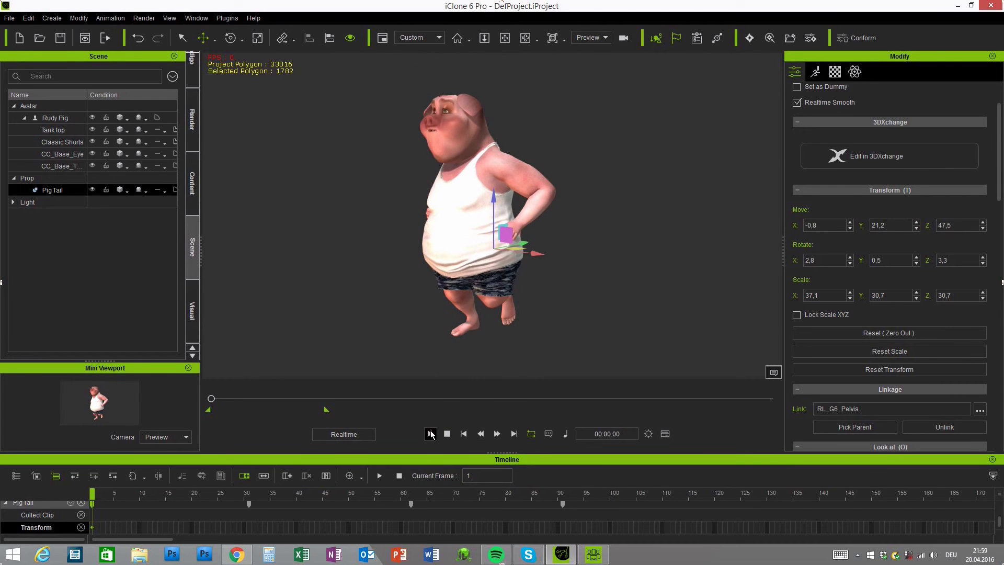
key(space)
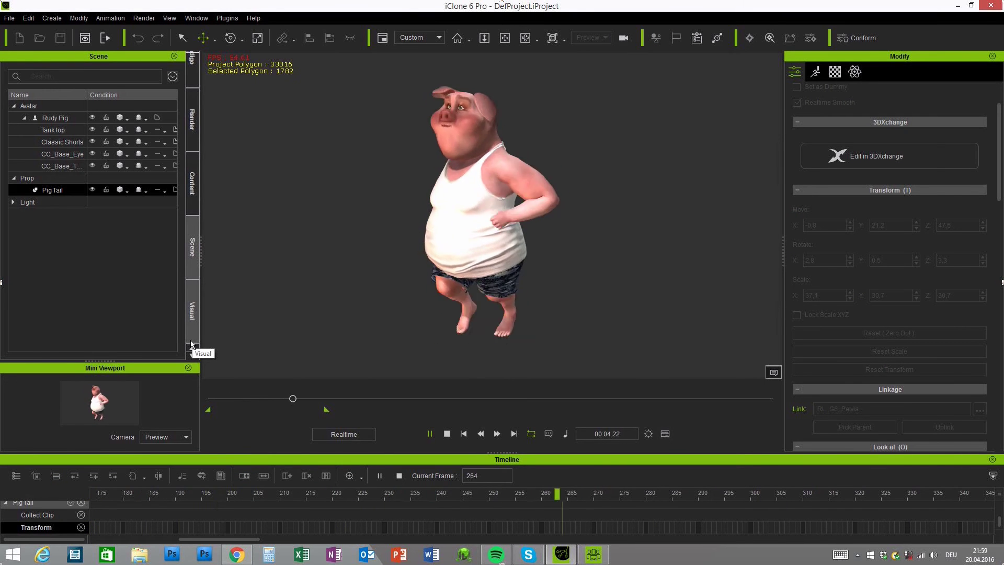
click(447, 434)
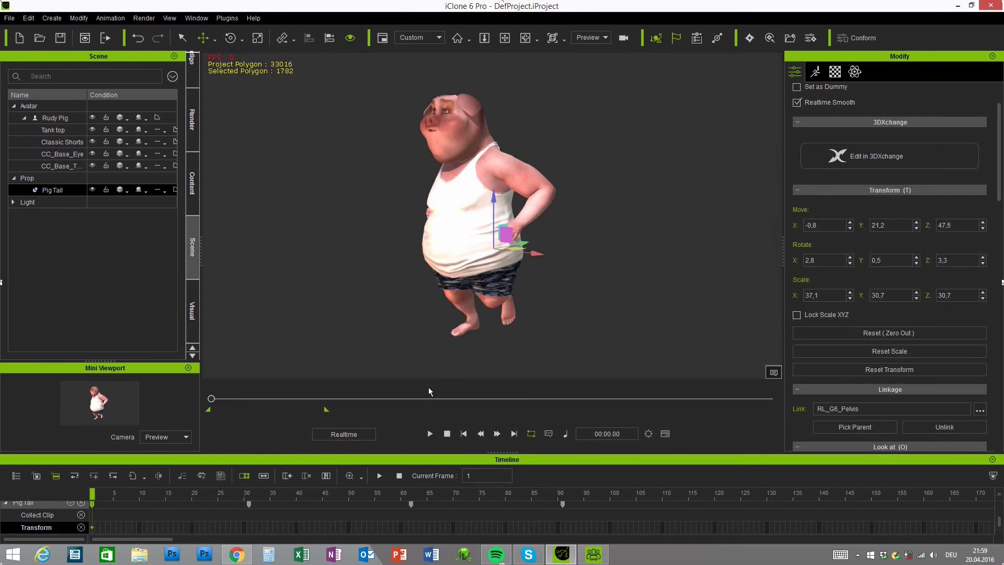
Delete the Rudy Pig avatar and the Pig Tail prop from the scene
click(475, 171)
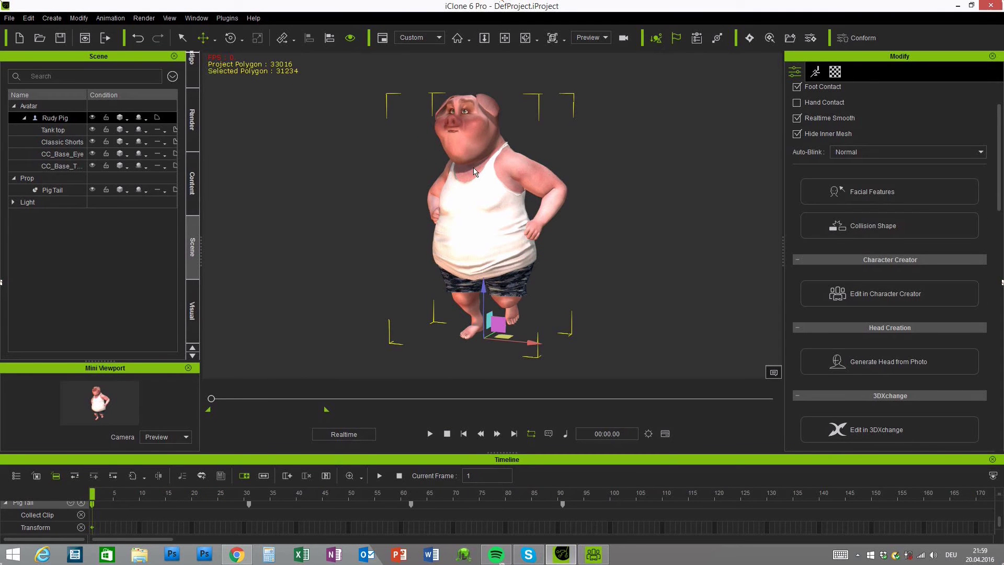
key(Delete)
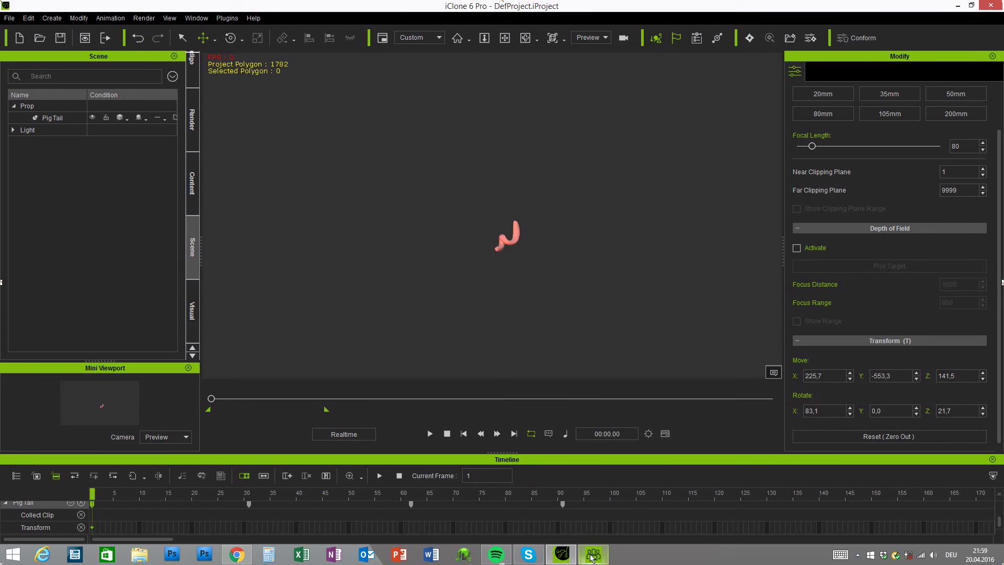
click(511, 241)
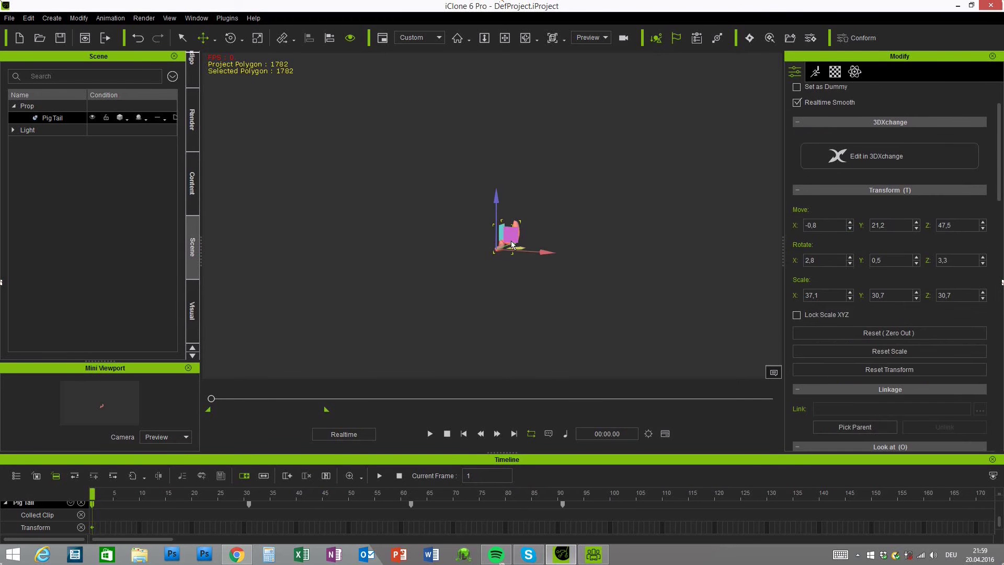
key(Delete)
Switch to Character Creator and load the Sammy template from Stylized Animals Vol.1, discarding the current project without saving
click(593, 554)
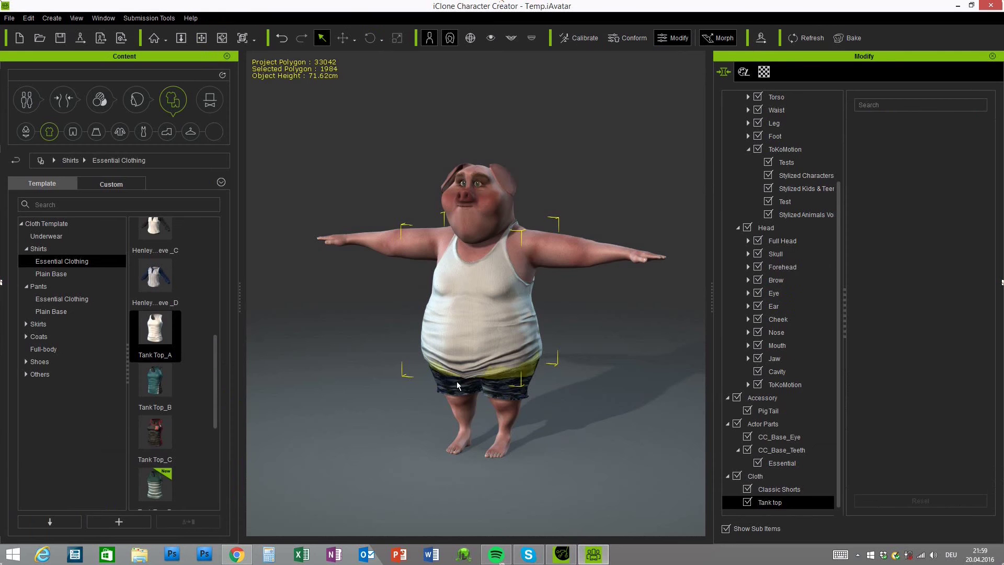
click(27, 100)
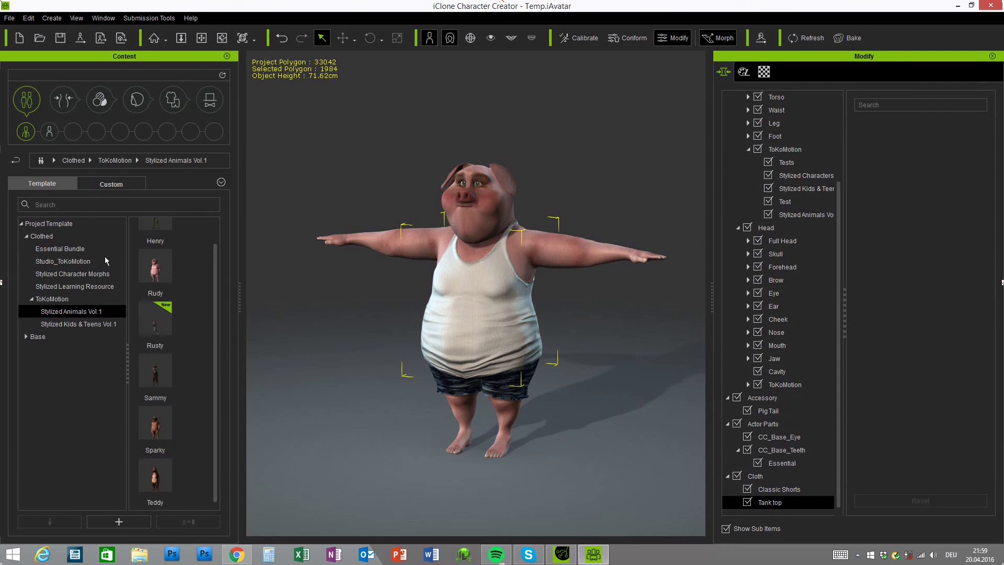
scroll(216, 359, up, 1)
scroll(216, 296, down, 1)
drag(155, 372, 373, 402)
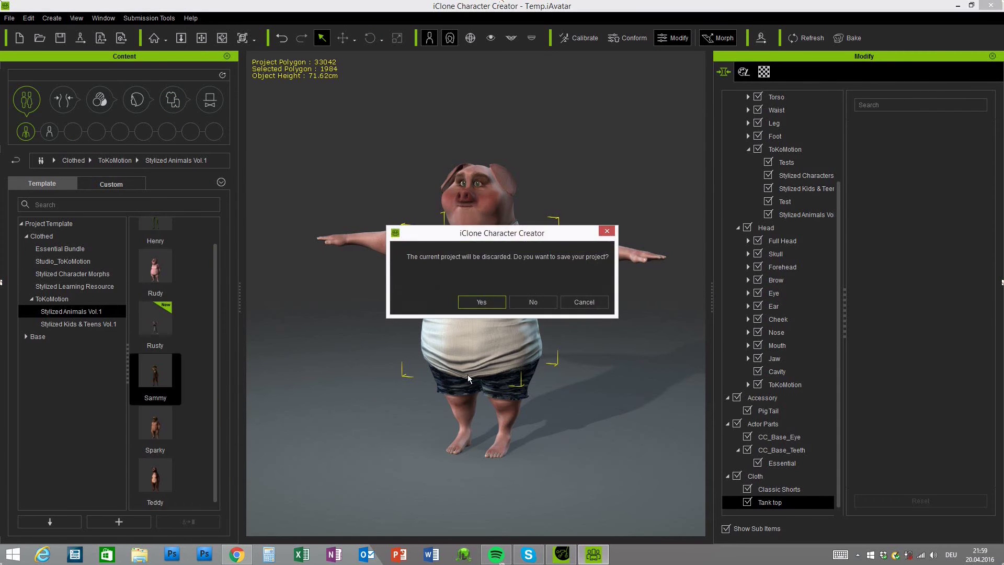
click(533, 303)
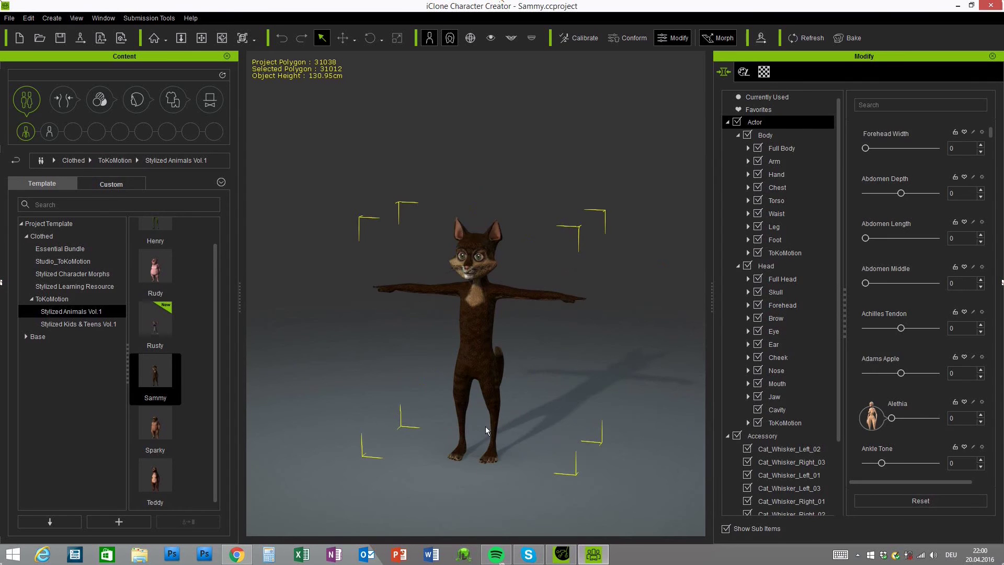
Examine the Sammy cat's full body, tail, fur and face from several angles, and look over the other animal templates
mouse_move(582, 435)
right_down()
mouse_move(381, 410)
mouse_move(577, 416)
right_up()
middle_drag(576, 412, 590, 349)
scroll(585, 328, up, 3)
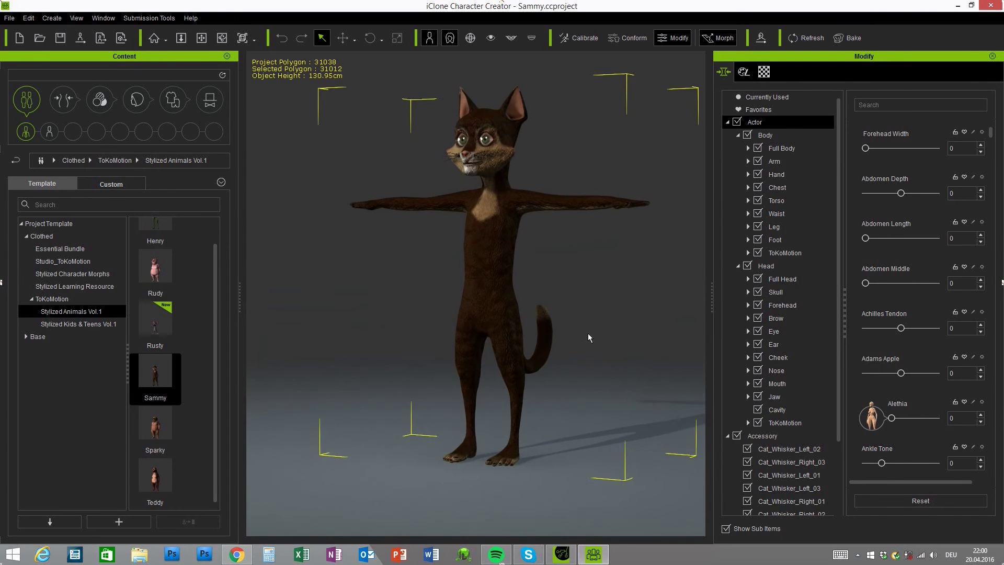
right_drag(356, 431, 387, 454)
scroll(391, 418, up, 5)
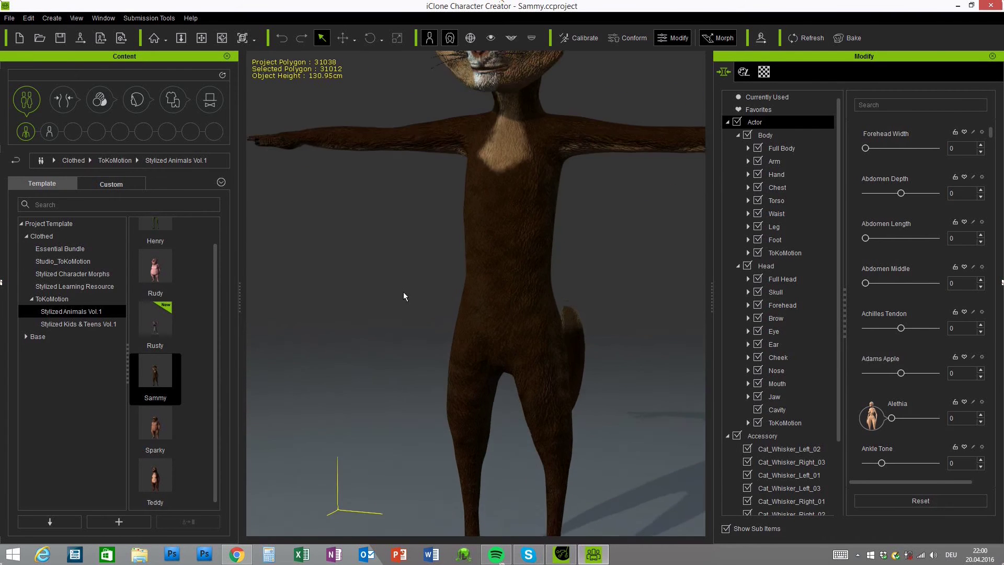
scroll(385, 403, up, 3)
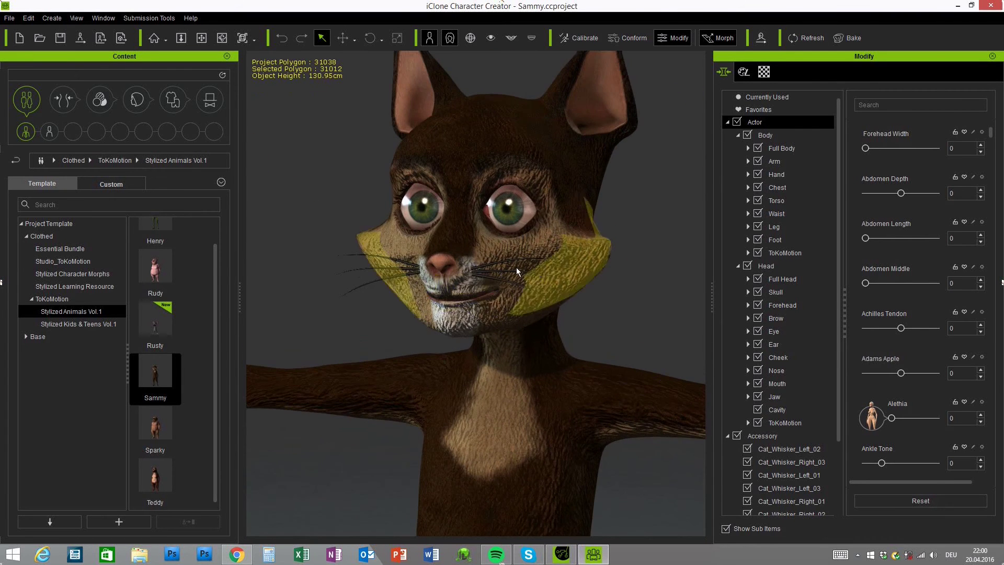
double_click(156, 336)
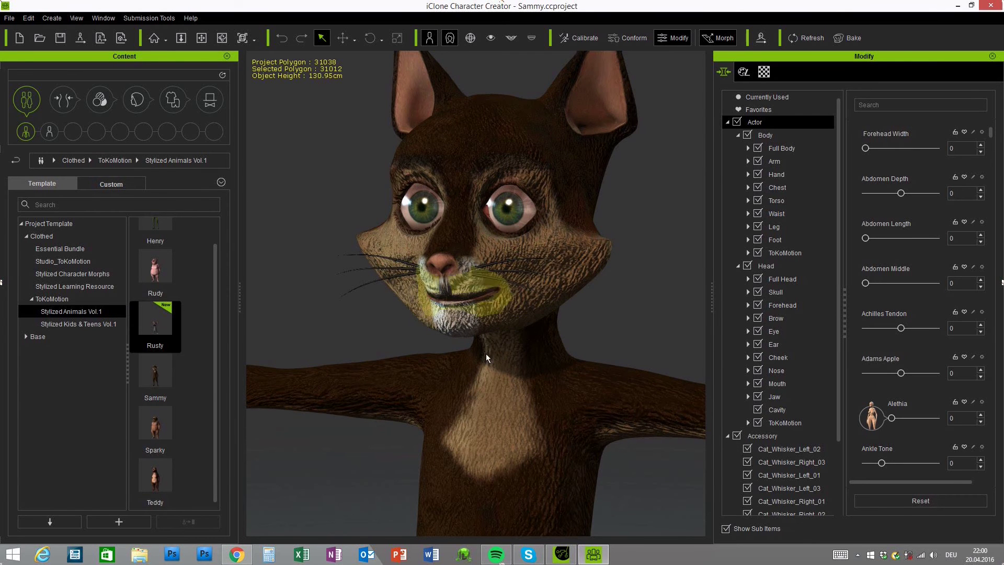
scroll(448, 475, down, 5)
right_drag(452, 474, 414, 322)
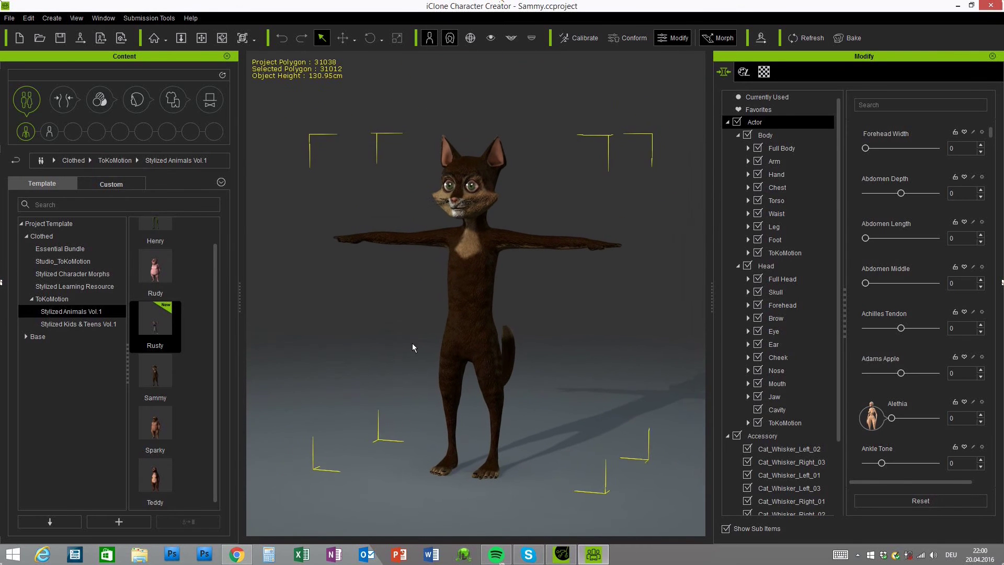
scroll(212, 340, up, 1)
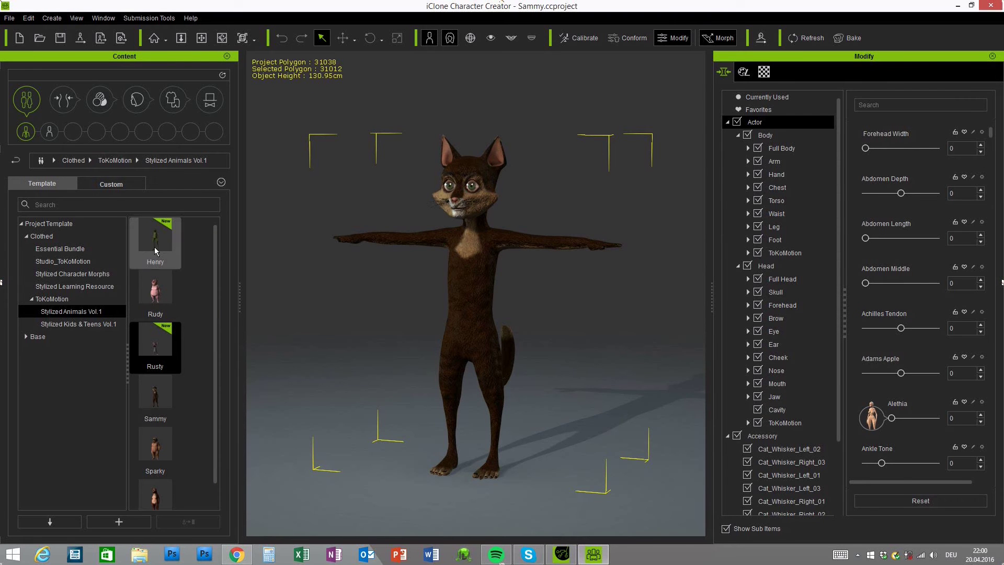
right_drag(615, 410, 579, 462)
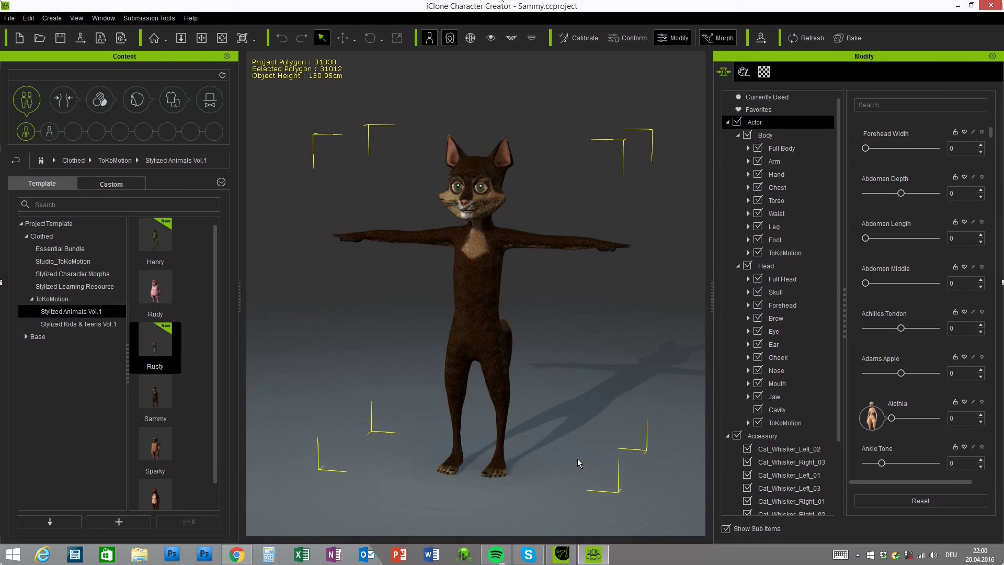
Send the Sammy cat to iClone and inspect its head up close
click(76, 40)
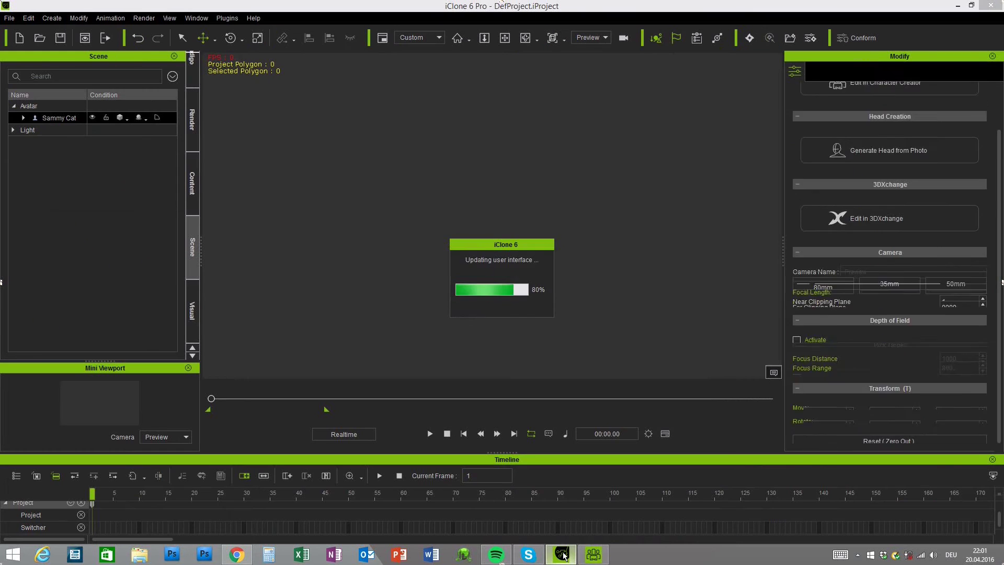
scroll(498, 276, up, 5)
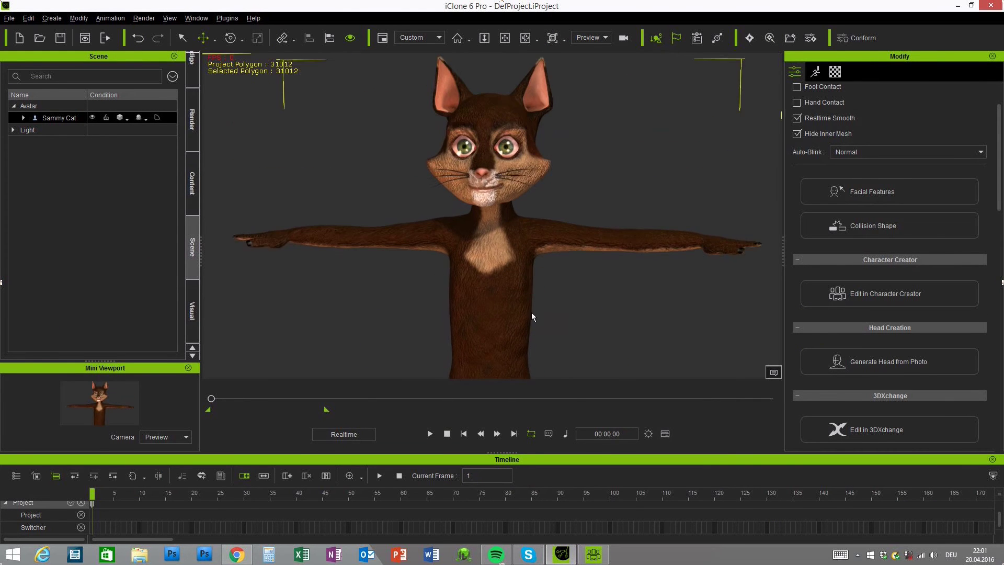
scroll(531, 312, up, 5)
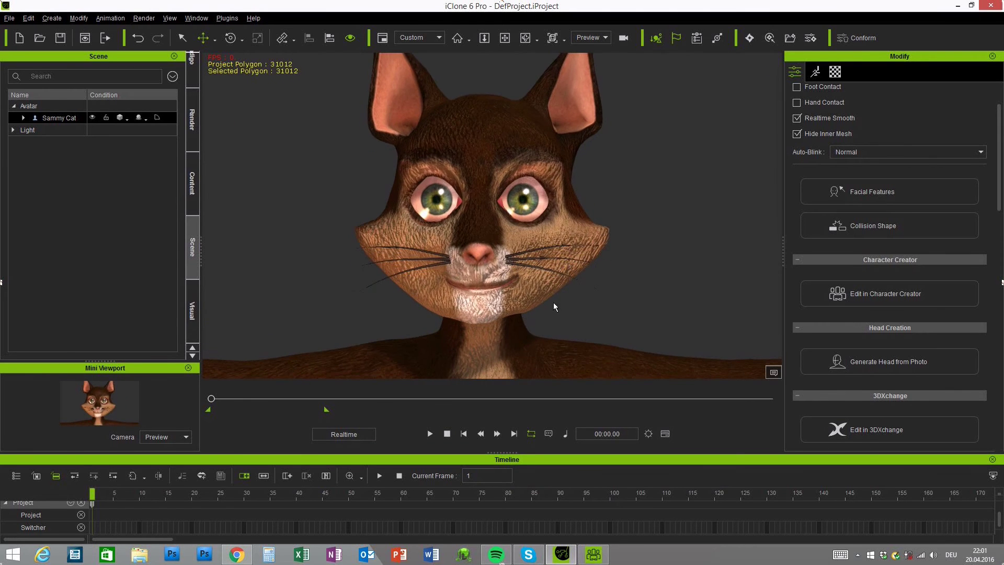
scroll(553, 303, down, 5)
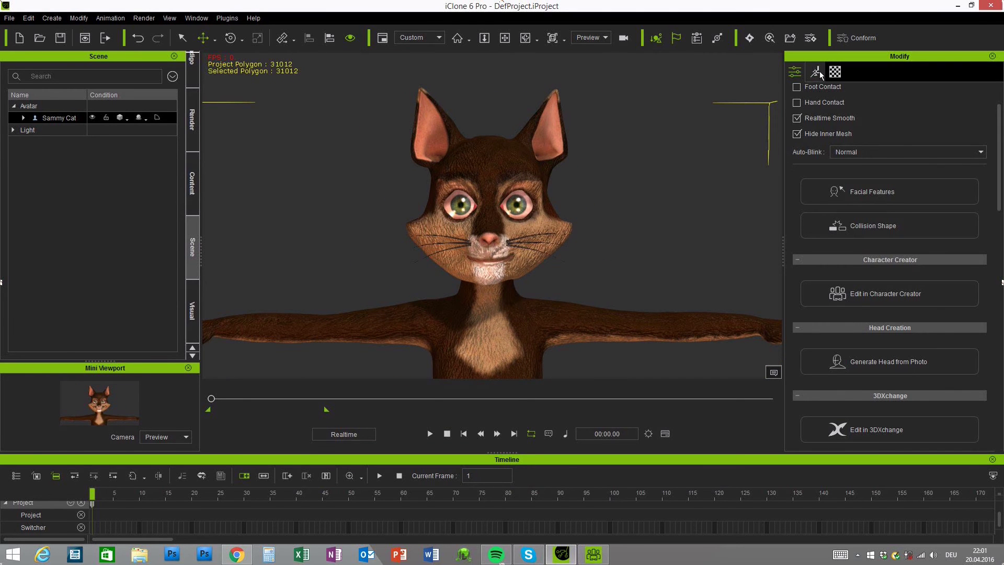
Open Face Puppet for the Sammy cat and preview the 07_Goofy profile with several full face controls
click(816, 71)
click(875, 341)
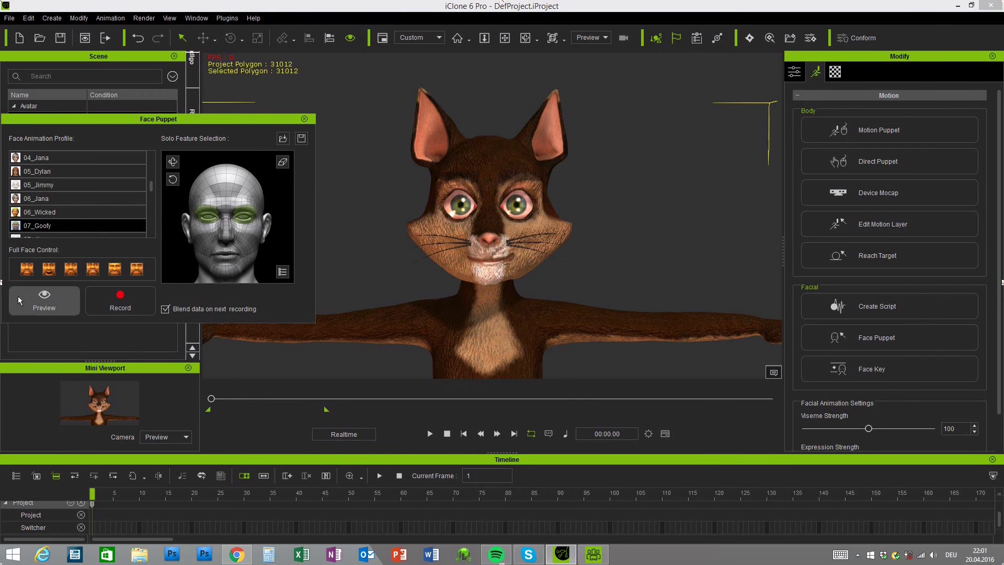
click(43, 301)
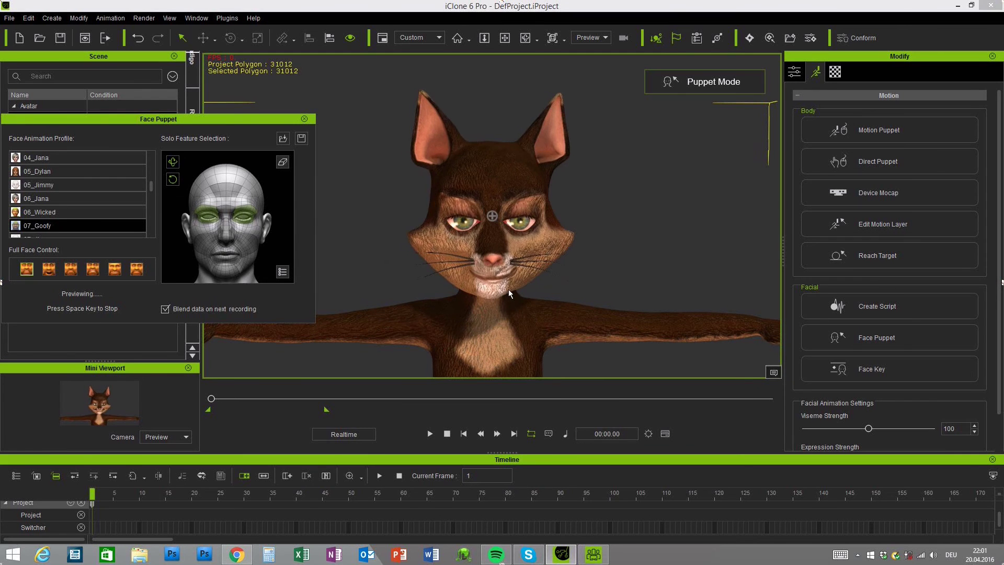
key(3)
key(4)
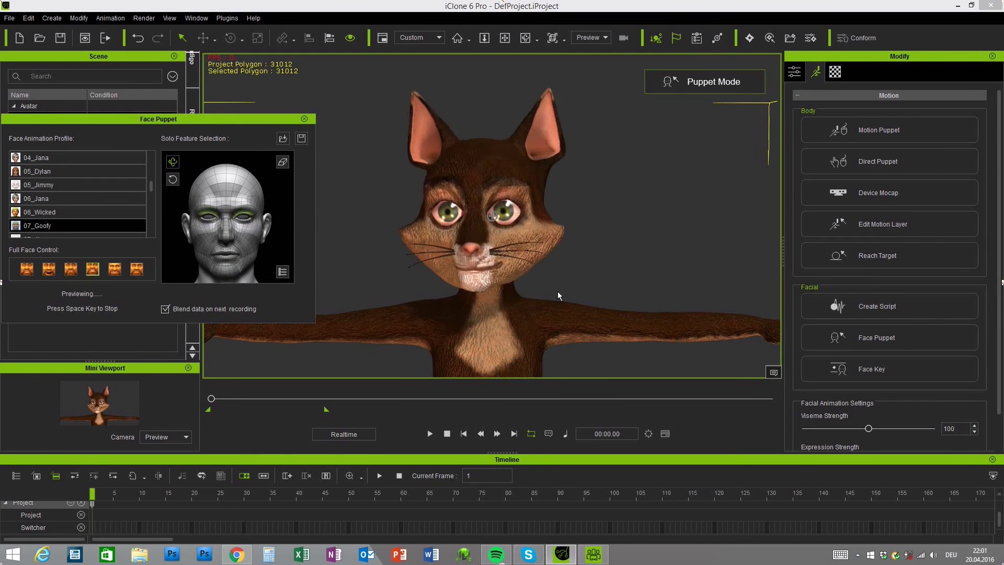
key(5)
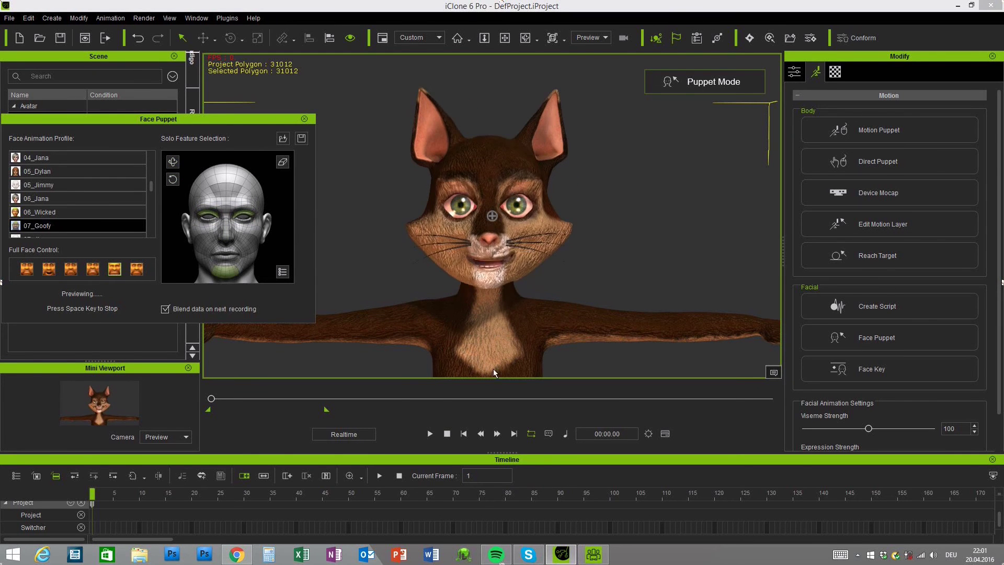
key(space)
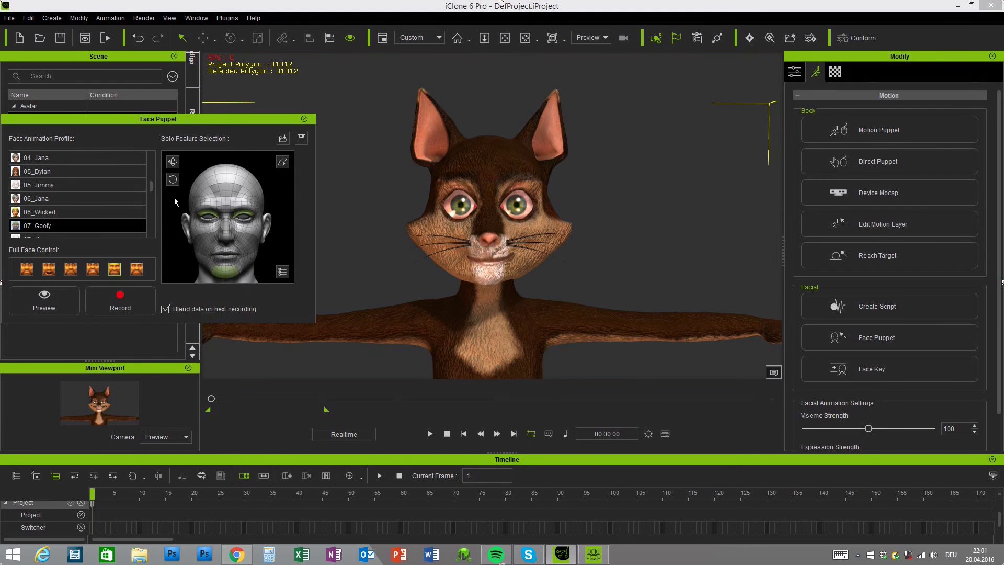
Choose the 3DX_Custom face profile, deselect head rotation and the eye feature, and edit the Eyes Blink weight
scroll(151, 187, down, 5)
click(63, 212)
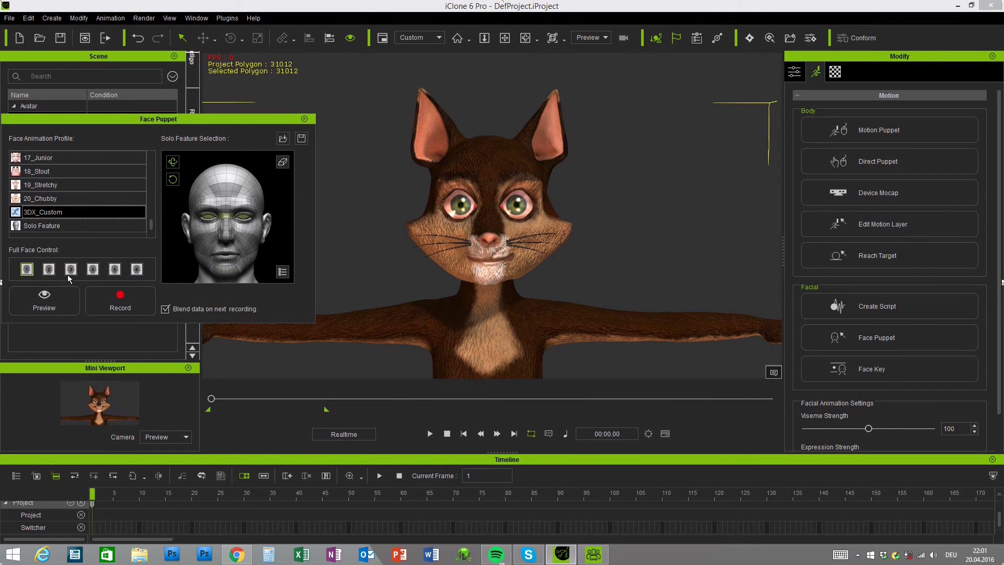
click(172, 161)
click(244, 218)
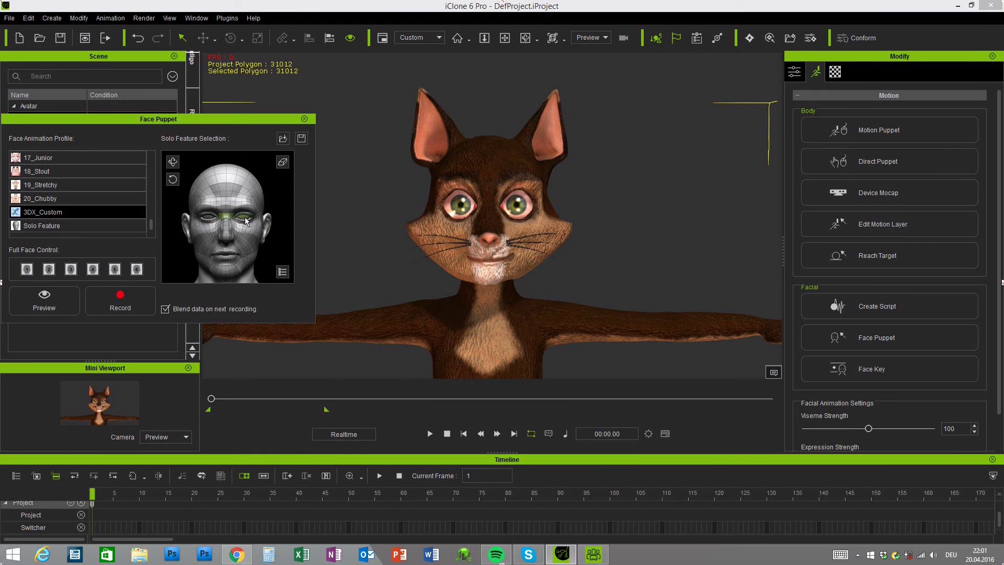
click(283, 272)
double_click(467, 194)
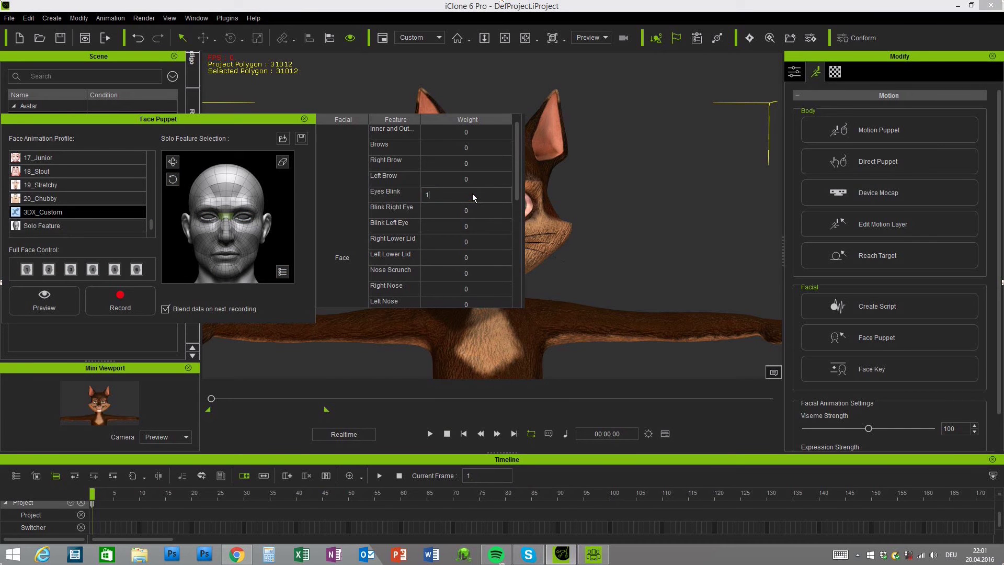
click(283, 272)
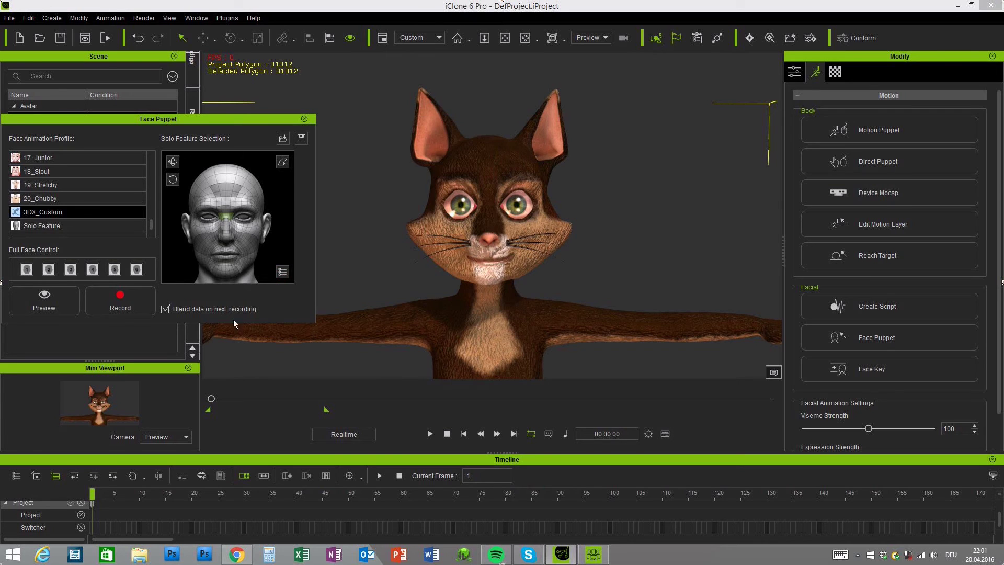
Preview the custom facial feature by puppeting the cat's ears, and close Face Puppet
click(44, 301)
key(space)
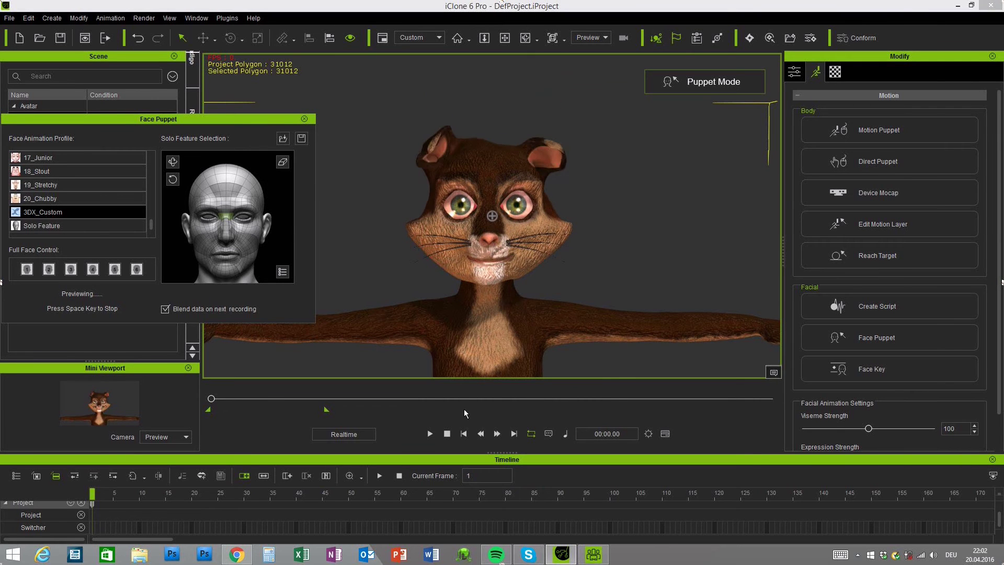
key(space)
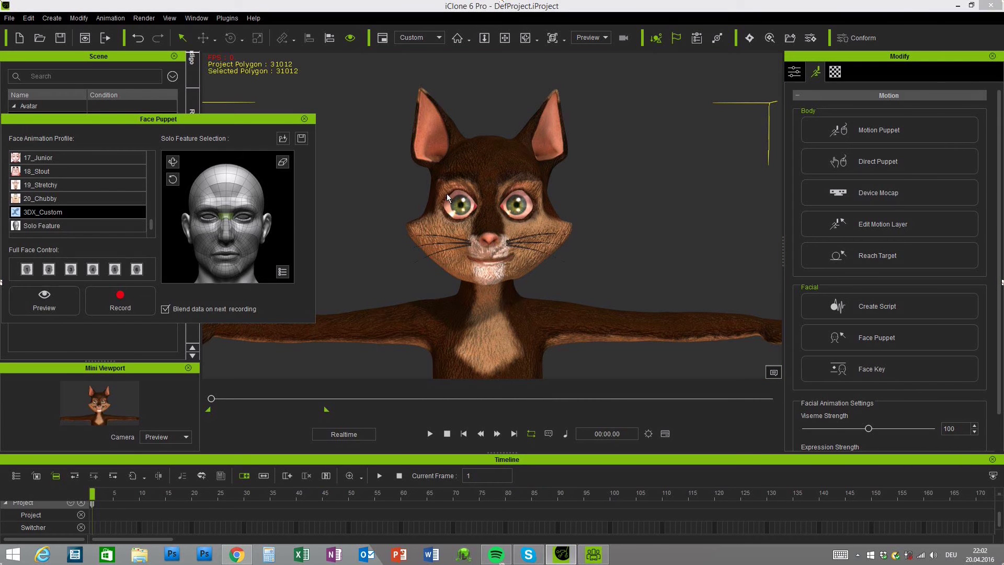
click(304, 119)
Select the cat's tail accessory and detach it from the body
scroll(595, 304, up, 2)
right_drag(604, 259, 415, 260)
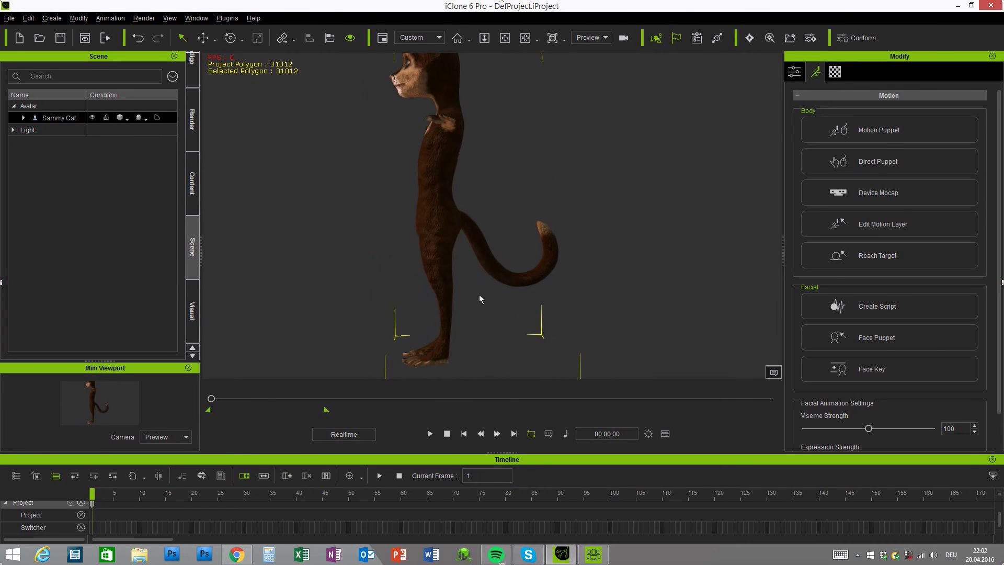
click(512, 280)
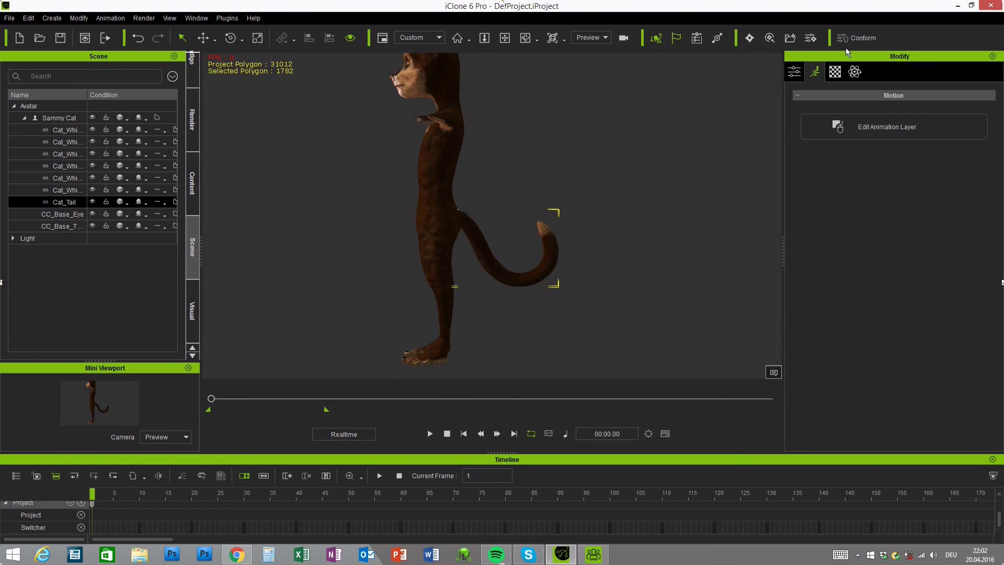
click(795, 72)
scroll(950, 218, down, 8)
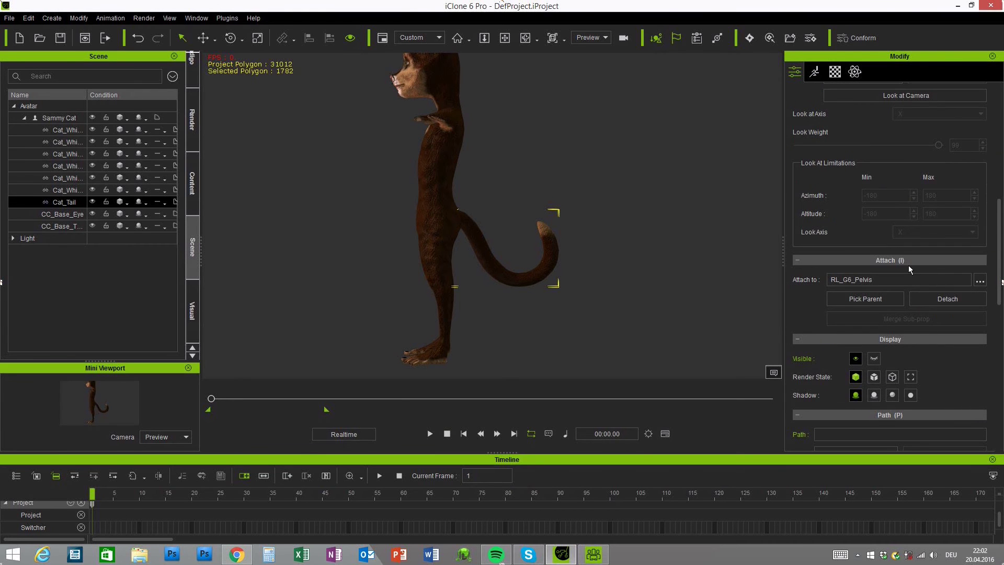
click(948, 299)
Link the detached Cat_Tail prop to the cat's RL_G6_Pelvis bone as its parent
scroll(998, 253, up, 1)
scroll(998, 253, up, 3)
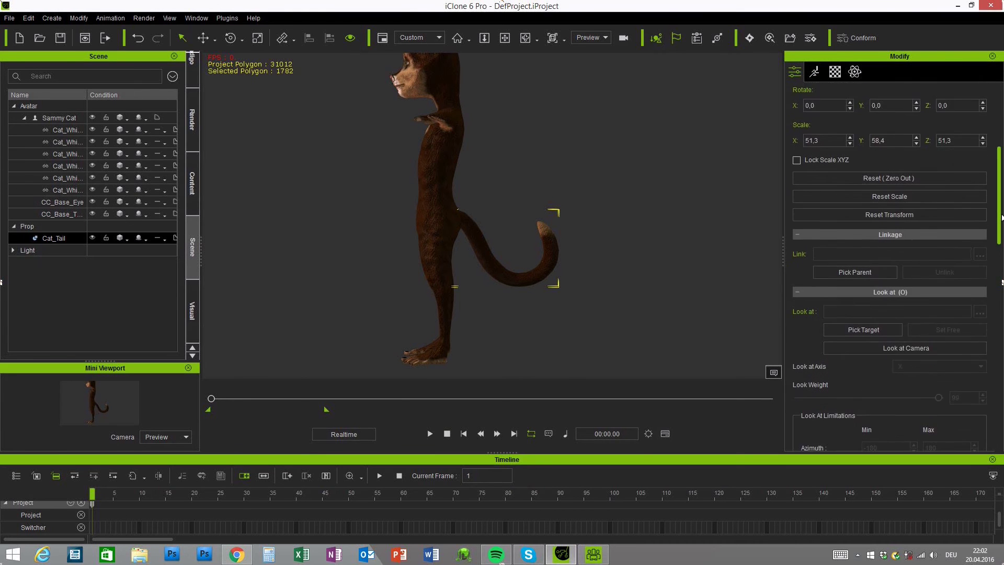
click(859, 271)
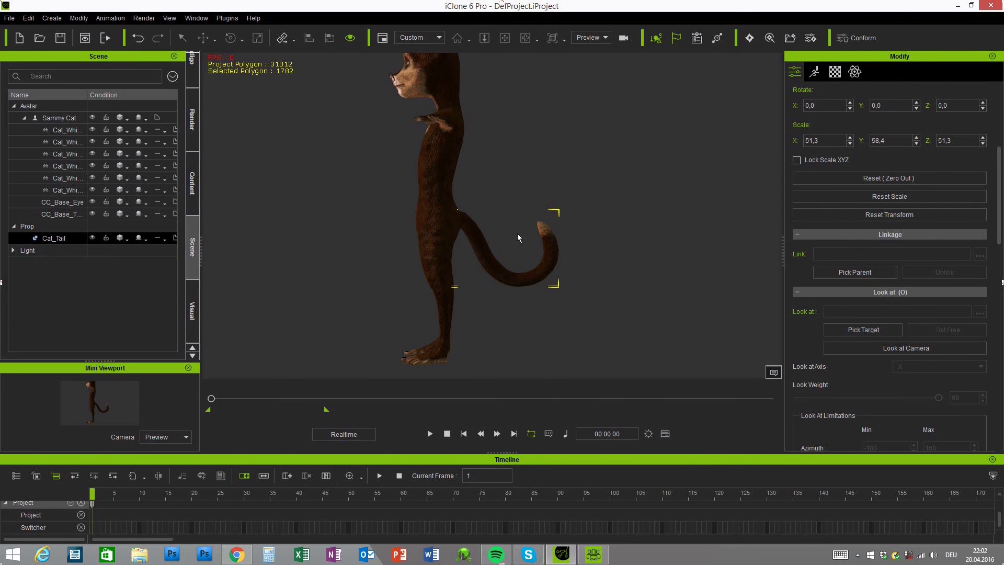
click(439, 216)
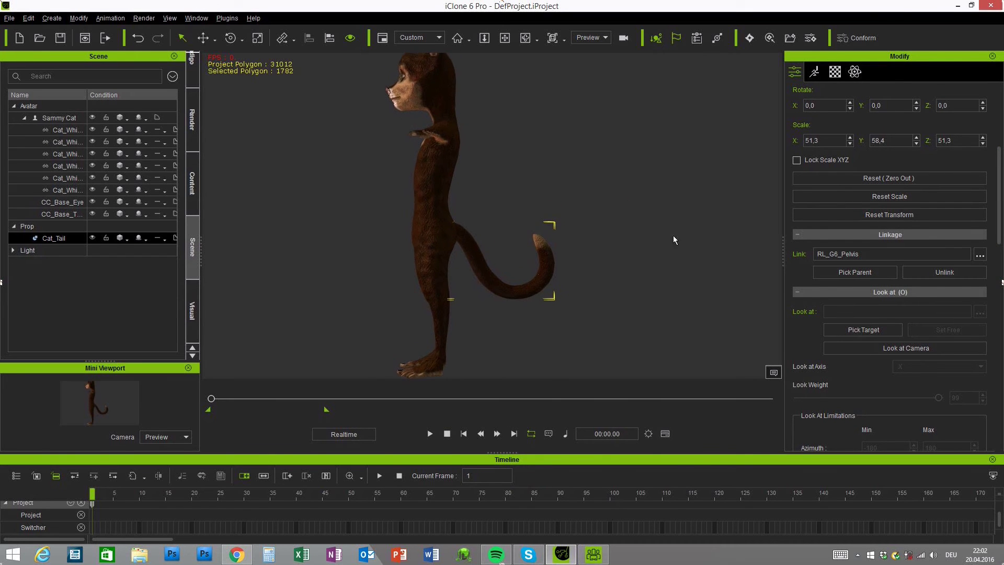
Open the Cat_Tail prop's animation layer in bone edit mode and set the bone size to 5
scroll(732, 258, up, 4)
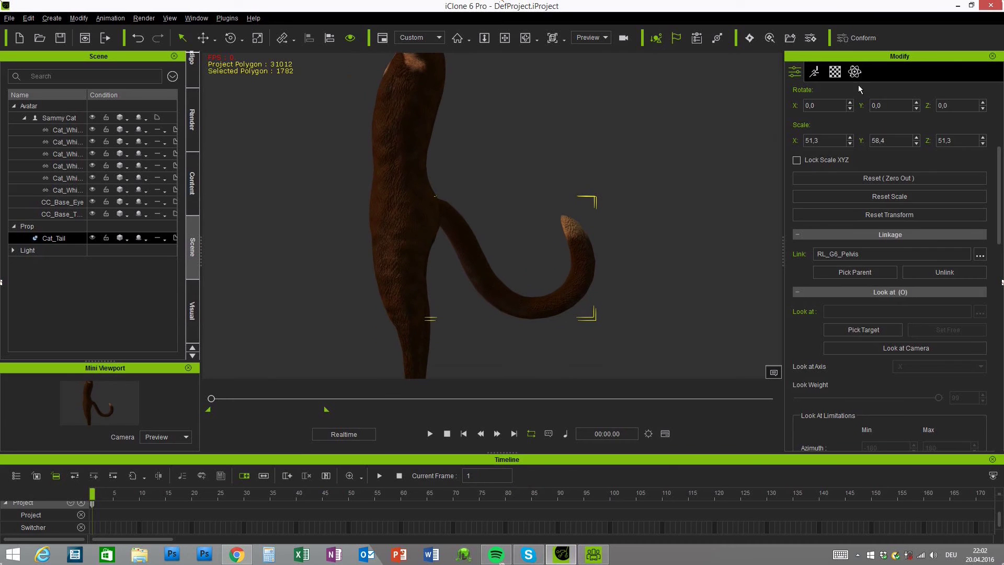
click(814, 72)
click(863, 158)
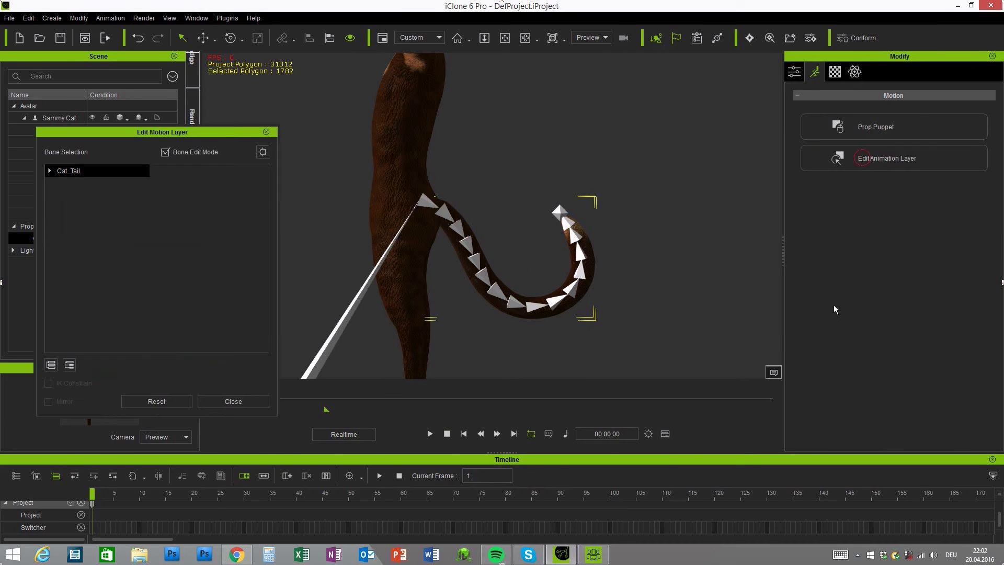
click(263, 152)
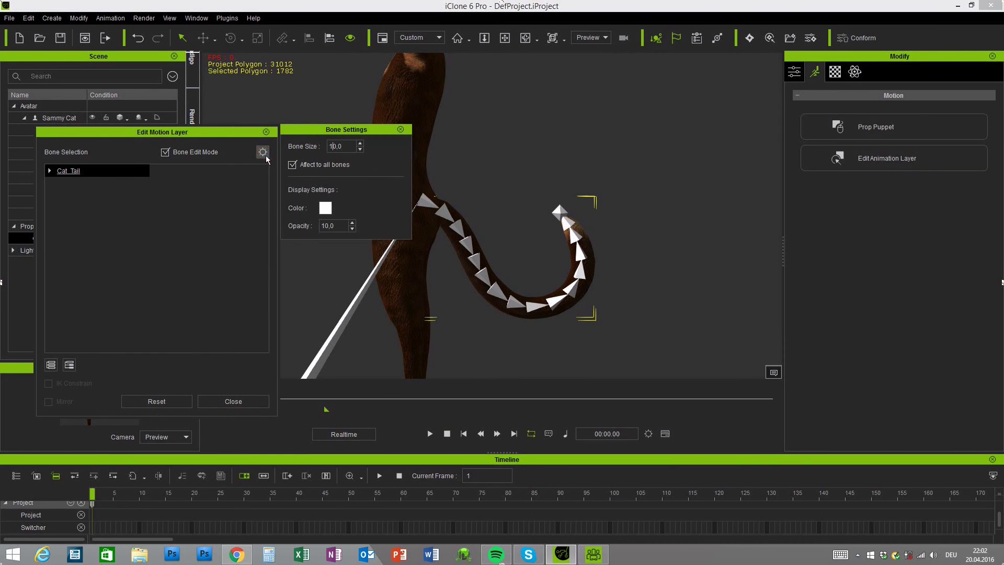
text(2)
key(Return)
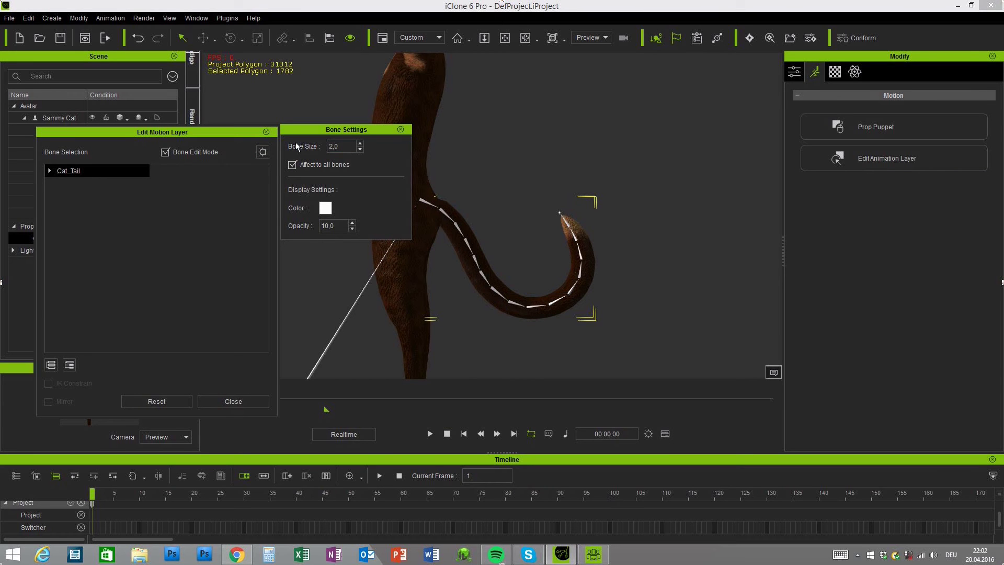
double_click(339, 147)
text(5)
key(Return)
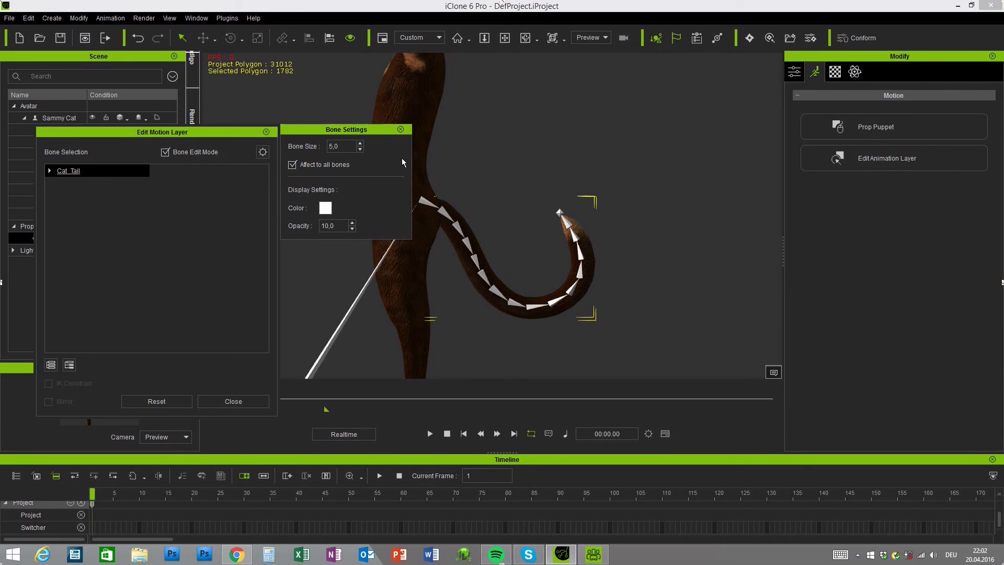
click(400, 130)
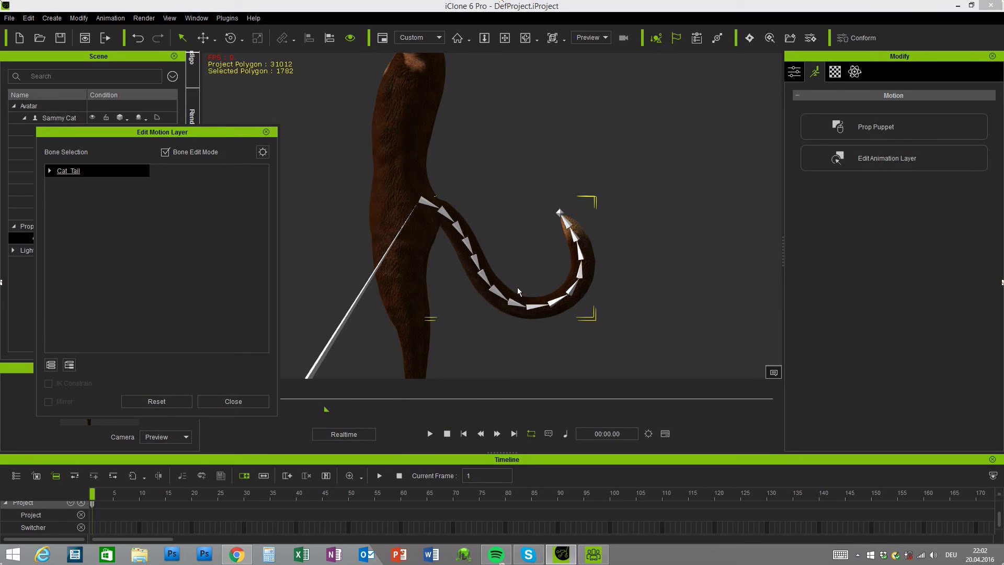
Select Bone 14 near the tail tip as the moving bone and the first bone at the tail's base as the root
click(564, 222)
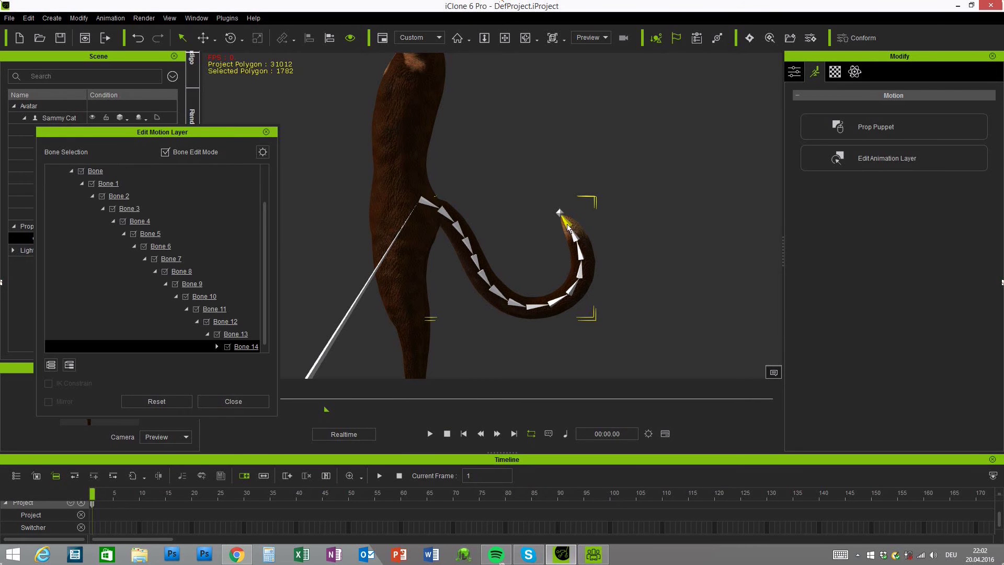
click(428, 204)
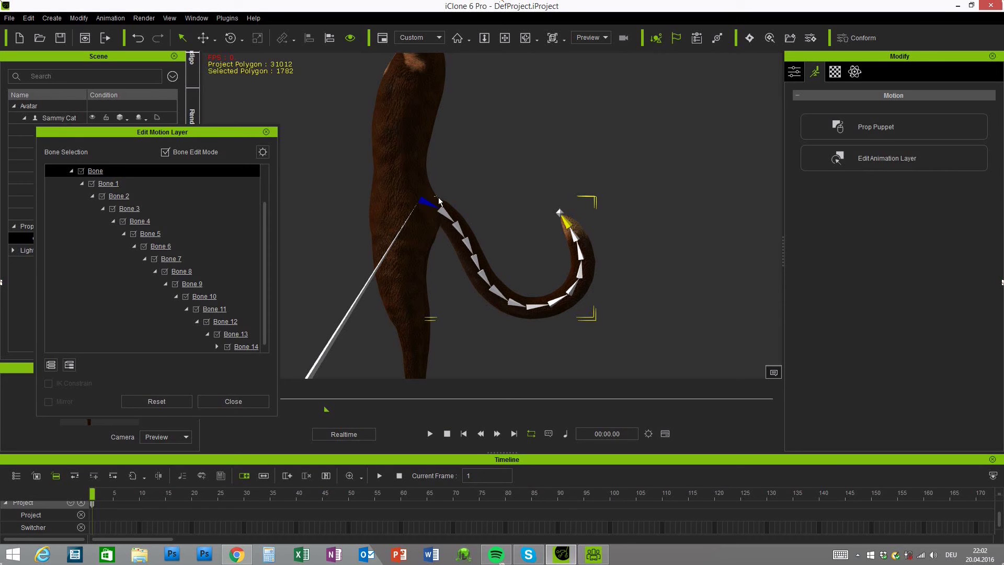
click(564, 219)
Try bending the tail upward by moving its tip bone, going back and forth through the moves with undo and redo
drag(587, 209, 621, 235)
scroll(444, 274, down, 5)
key(ctrl+z)
key(ctrl+z)
key(ctrl+z)
key(ctrl+y)
key(ctrl+y)
key(ctrl+y)
key(ctrl+z)
key(ctrl+z)
key(ctrl+z)
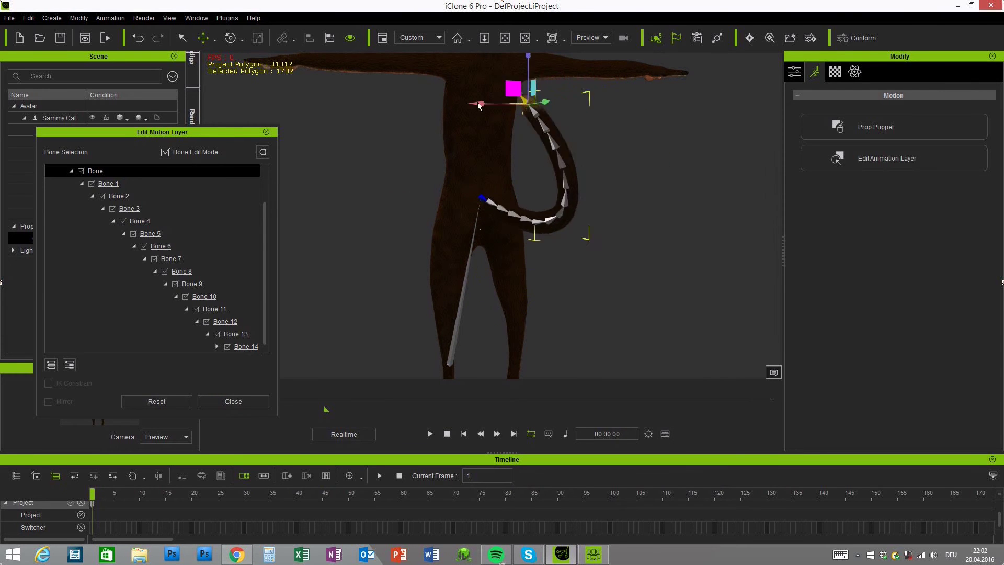
Lower the tip bone so the tail curves down behind the cat's legs, and close the motion layer editor
drag(603, 362, 547, 331)
right_drag(524, 228, 291, 148)
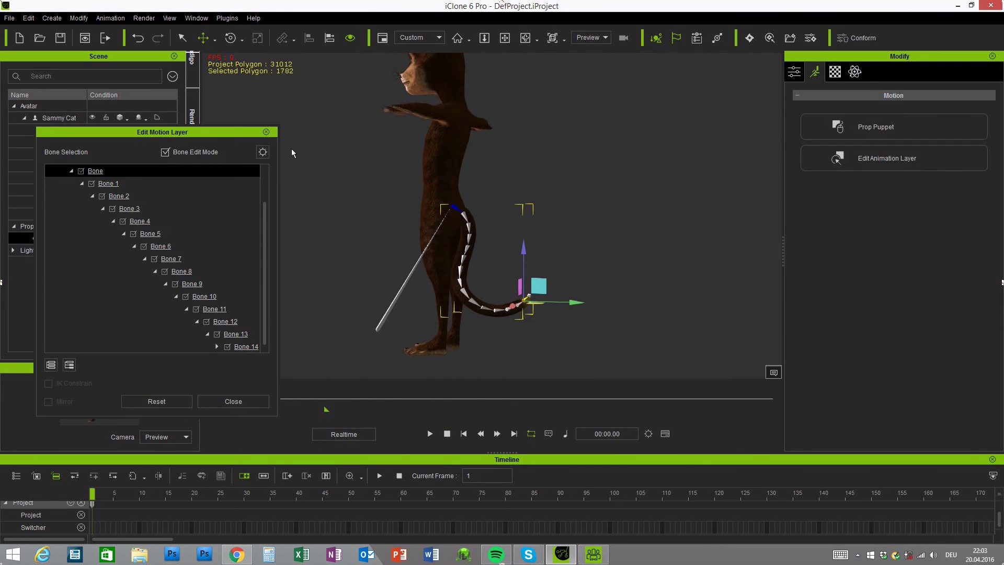
click(267, 133)
Examine the cat's face up close and try picking its individual whiskers
right_drag(342, 217, 508, 265)
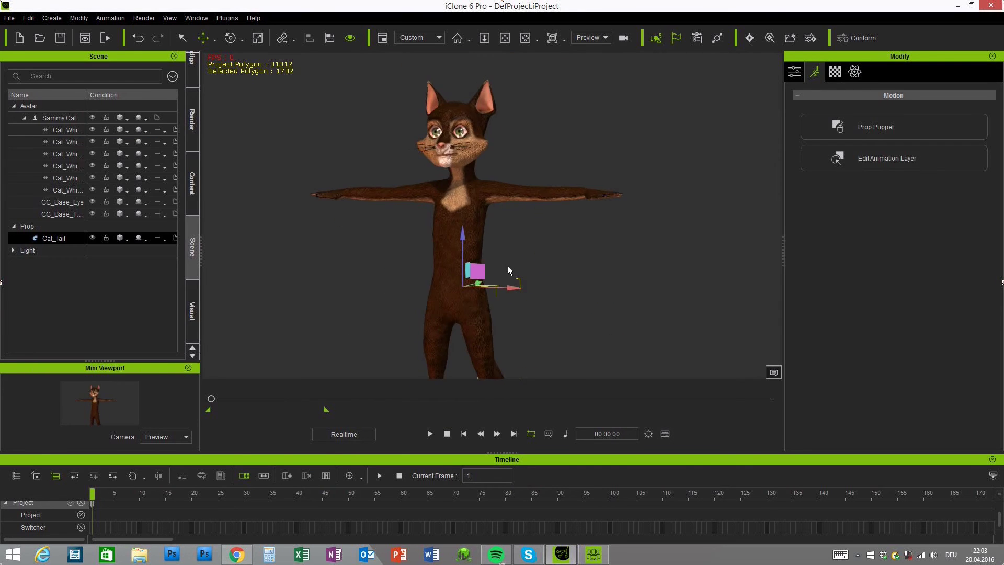
scroll(512, 236, up, 3)
middle_drag(519, 212, 546, 256)
scroll(616, 246, up, 4)
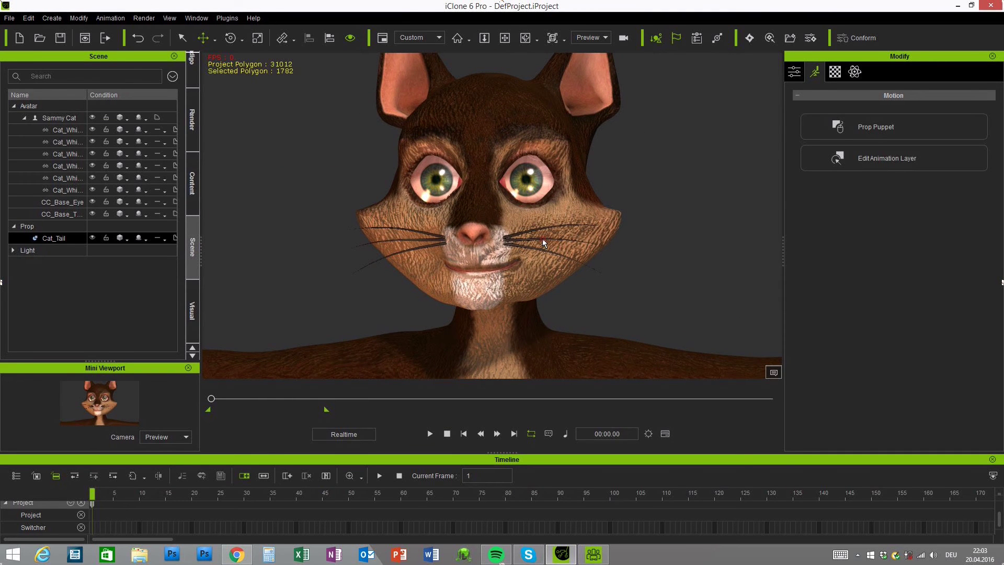
click(542, 239)
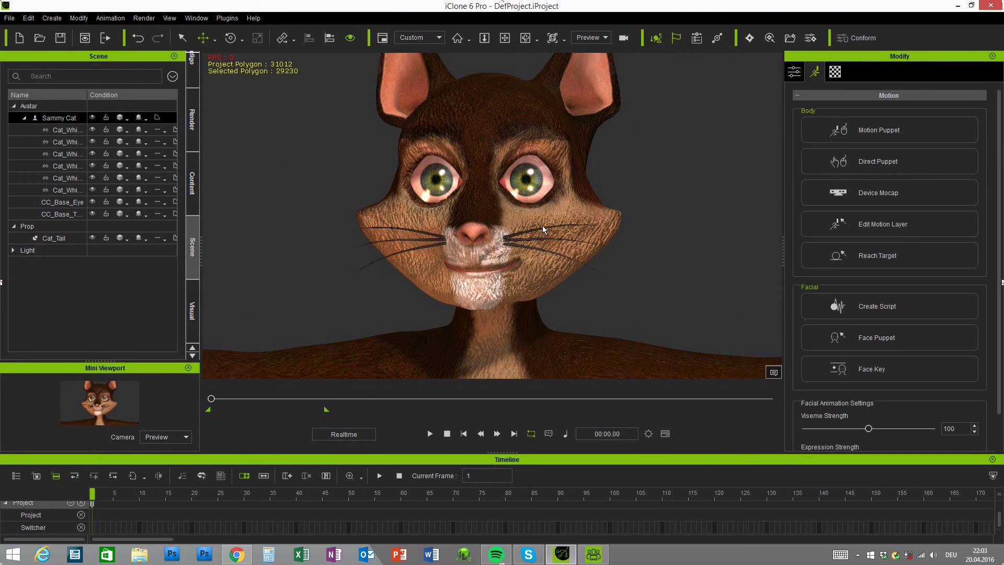
click(539, 236)
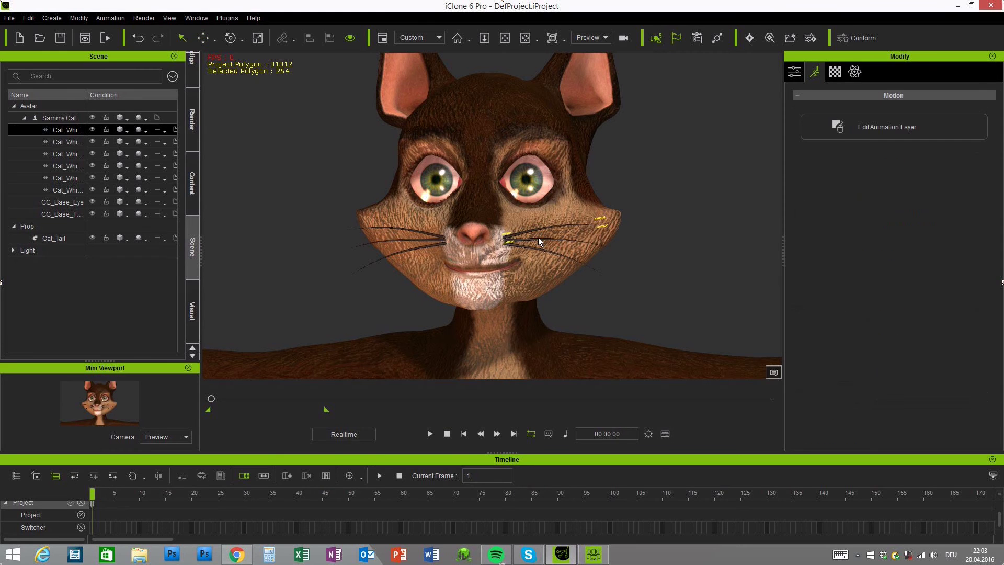
click(538, 240)
click(538, 238)
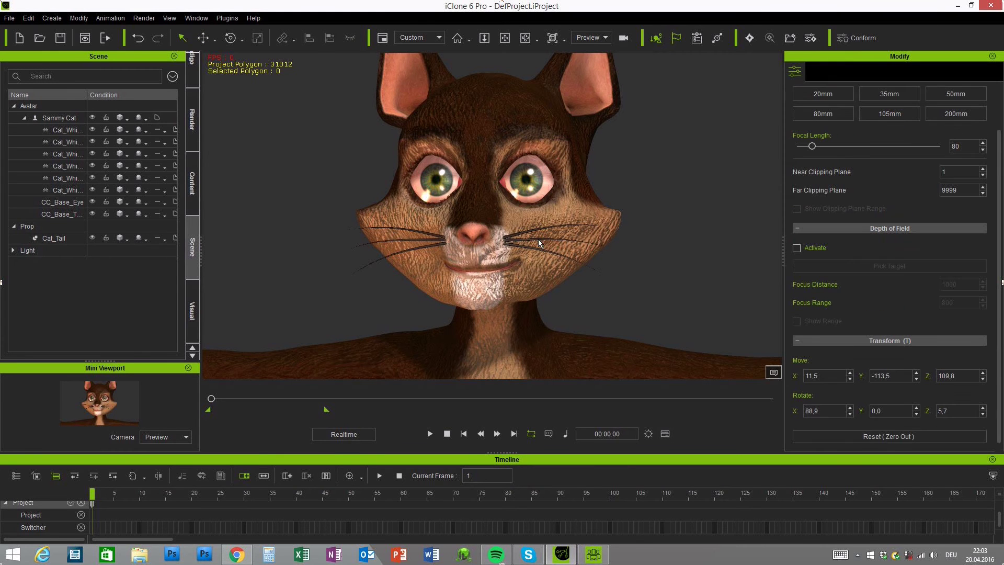
Widen the scene list's name column to read the full names, and select the Cat_Whisker_Left_01 accessory
drag(87, 98, 127, 98)
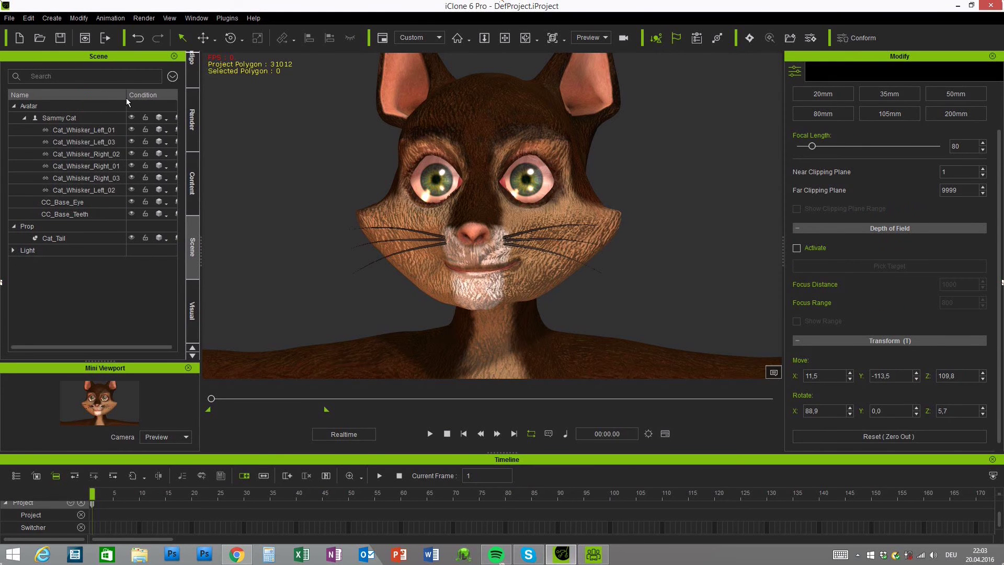
click(539, 239)
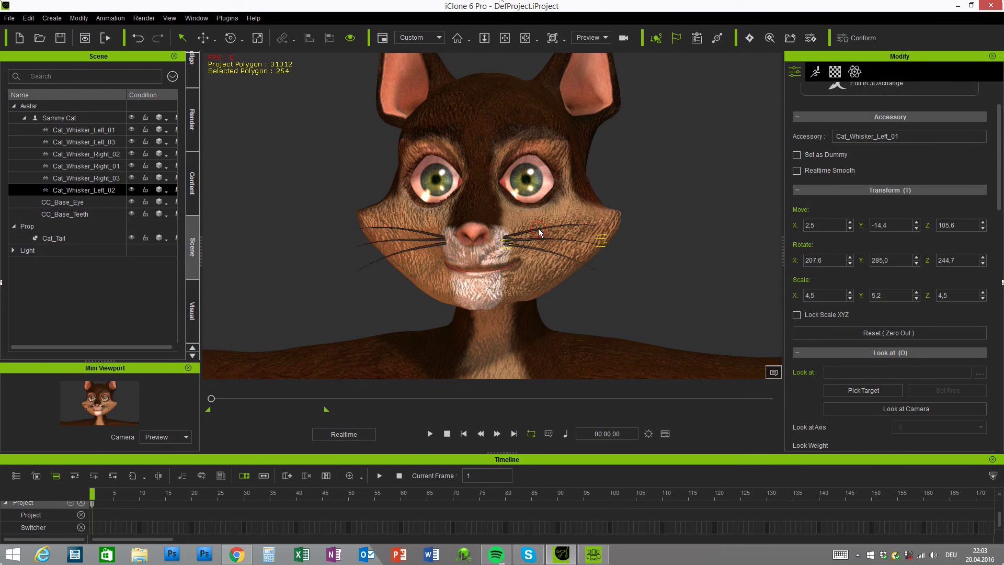
click(539, 228)
right_drag(506, 291, 532, 290)
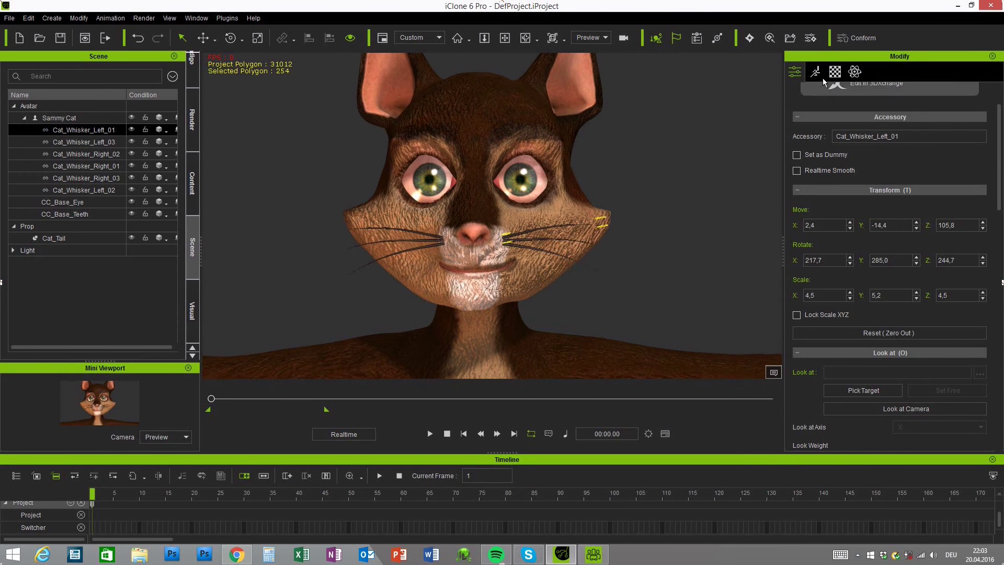
Convert the Cat_Whisker_Left_01 accessory into a separate prop and link it to the cat's head, RL_G6_Head
drag(1002, 197, 1002, 288)
click(939, 309)
scroll(996, 213, up, 5)
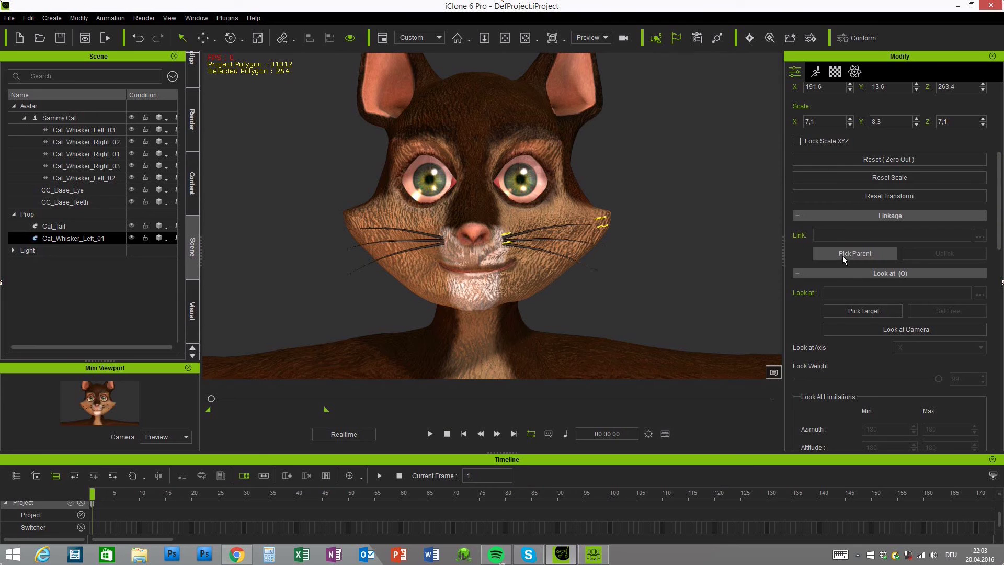
click(843, 257)
click(494, 251)
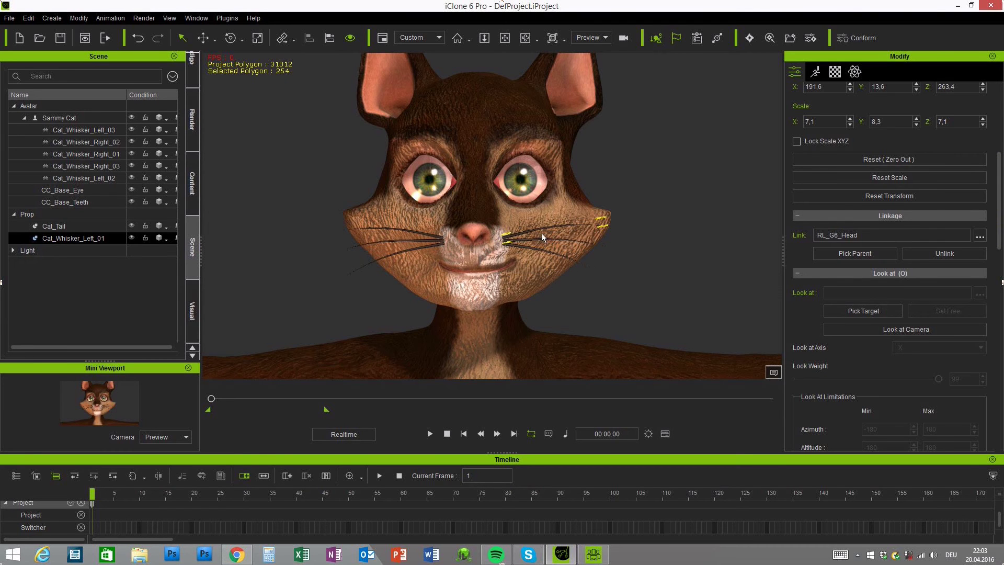
Start editing the whisker's animation layer and set the bone size to 1 for all its bones
click(815, 72)
click(890, 157)
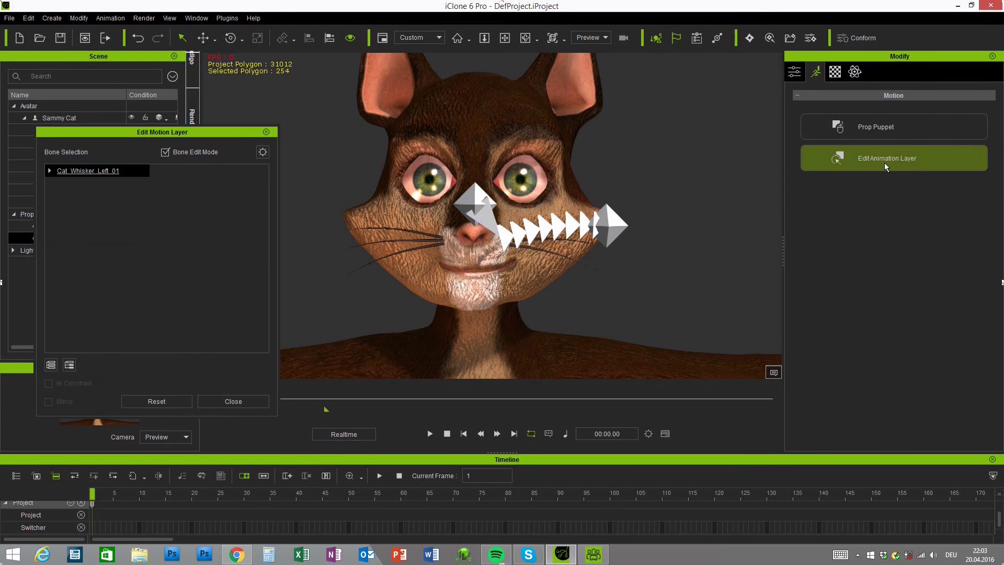
click(262, 153)
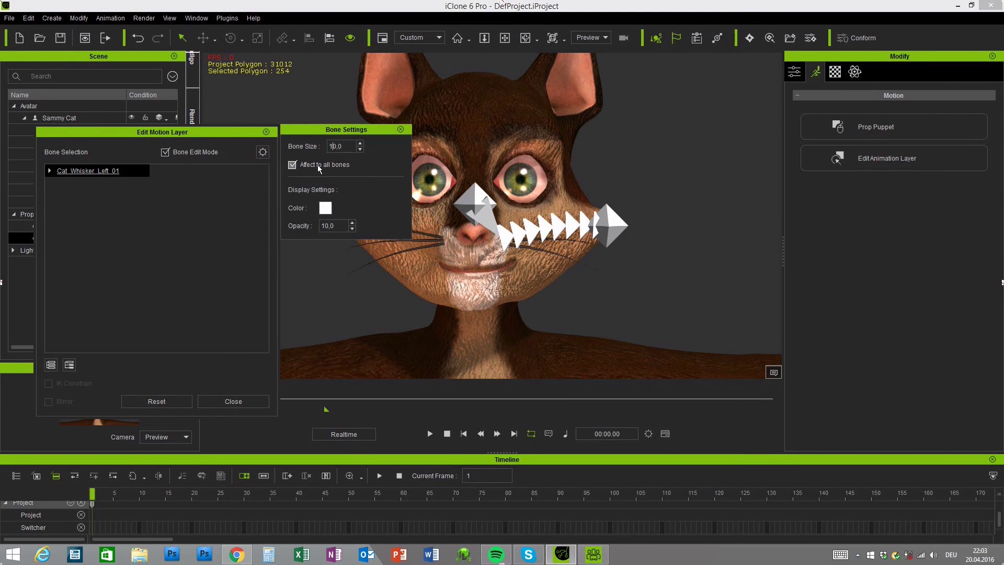
text(1)
key(Return)
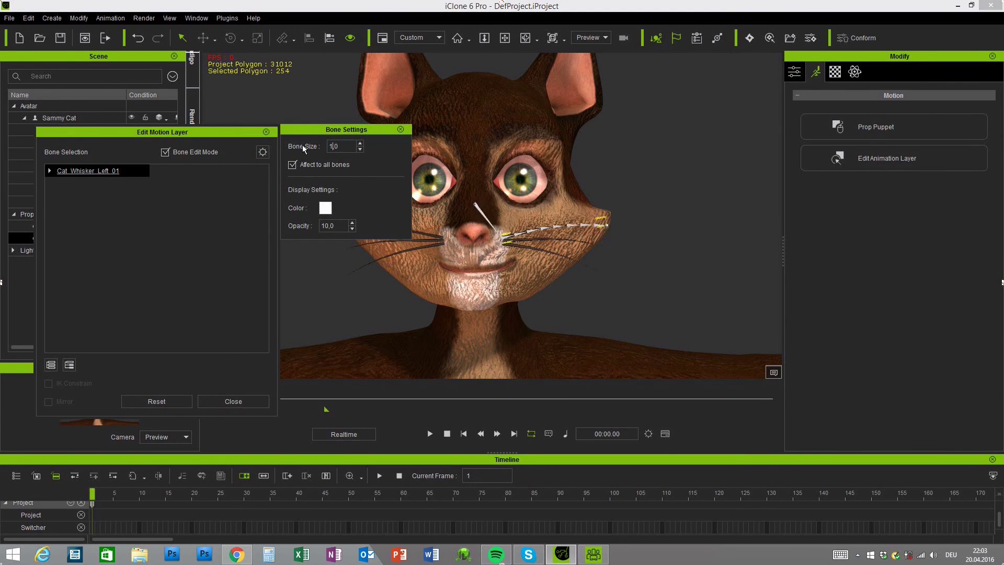
click(401, 130)
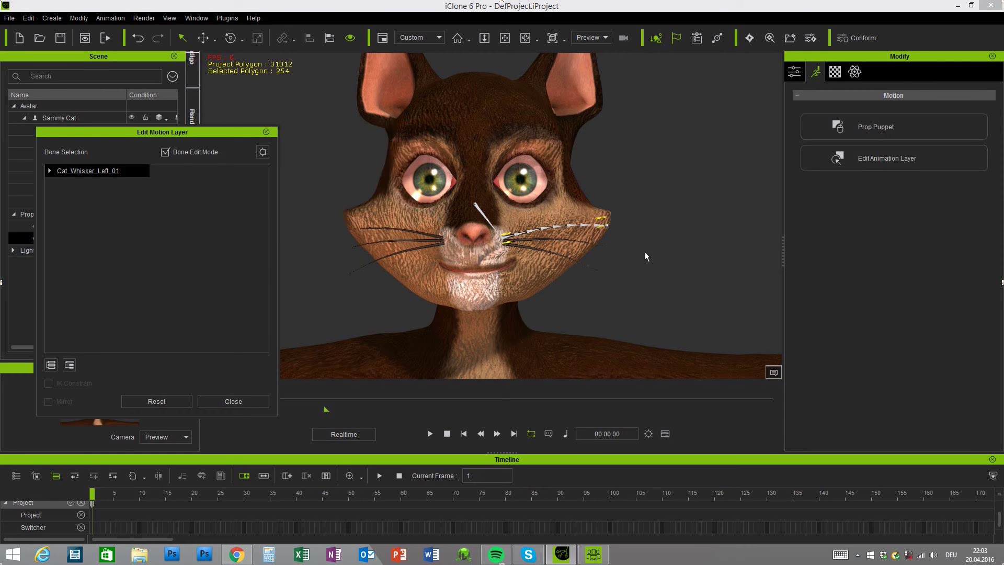
Bend the whisker into an upward arch by moving its end with its base bone selected, and close the motion layer editor
click(597, 228)
click(505, 240)
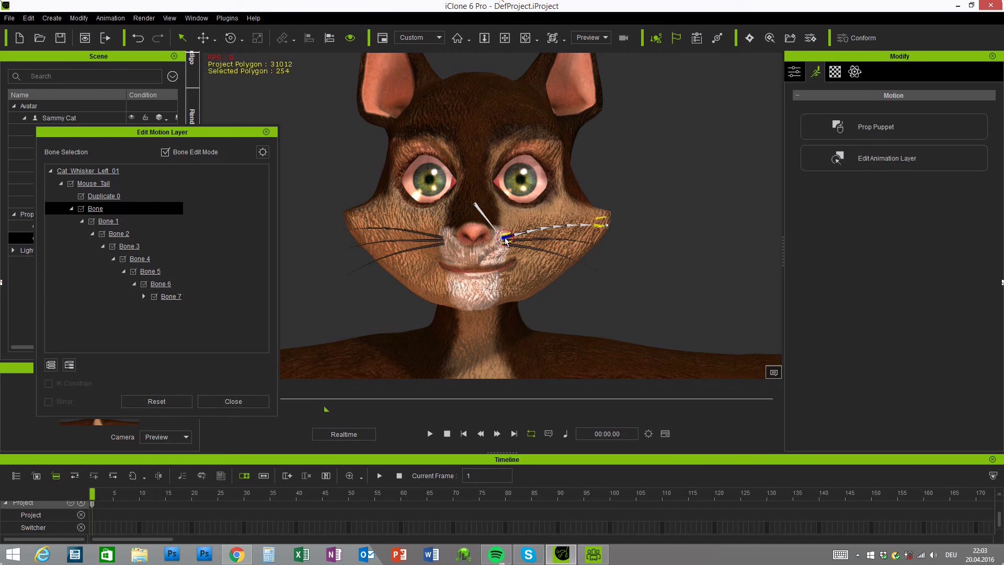
key(w)
drag(609, 214, 658, 182)
drag(580, 165, 585, 140)
right_drag(586, 140, 623, 242)
drag(606, 220, 513, 222)
right_drag(469, 289, 570, 222)
drag(573, 223, 564, 227)
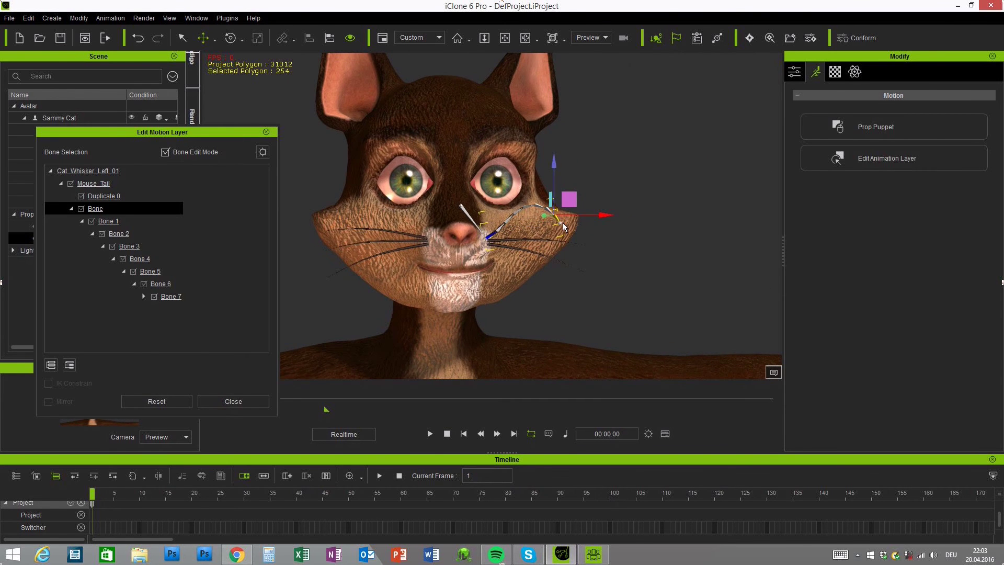
click(266, 132)
Examine the bent whisker on the face and the cat's upper body from different angles and distances
right_drag(591, 260, 628, 251)
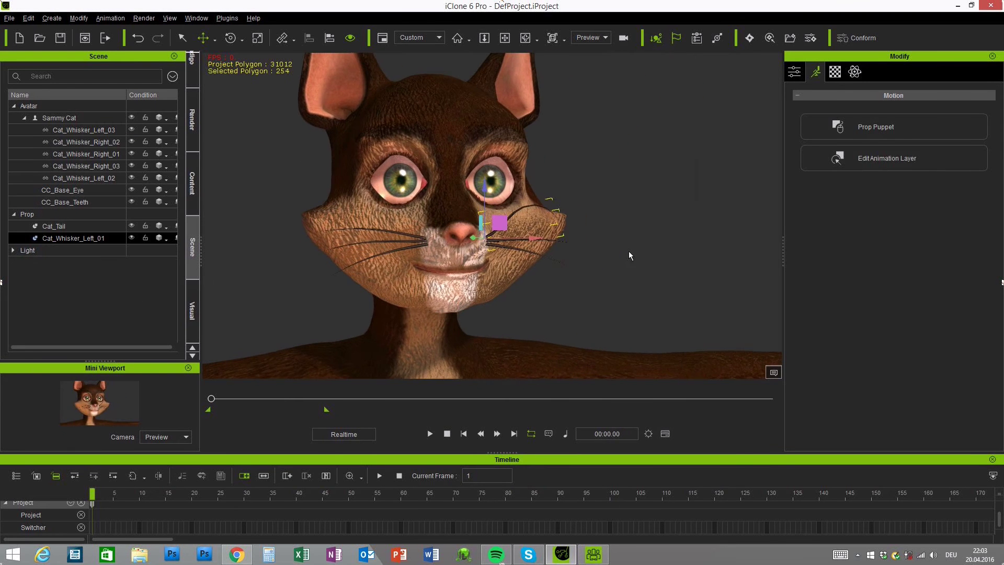
click(795, 72)
scroll(861, 239, up, 3)
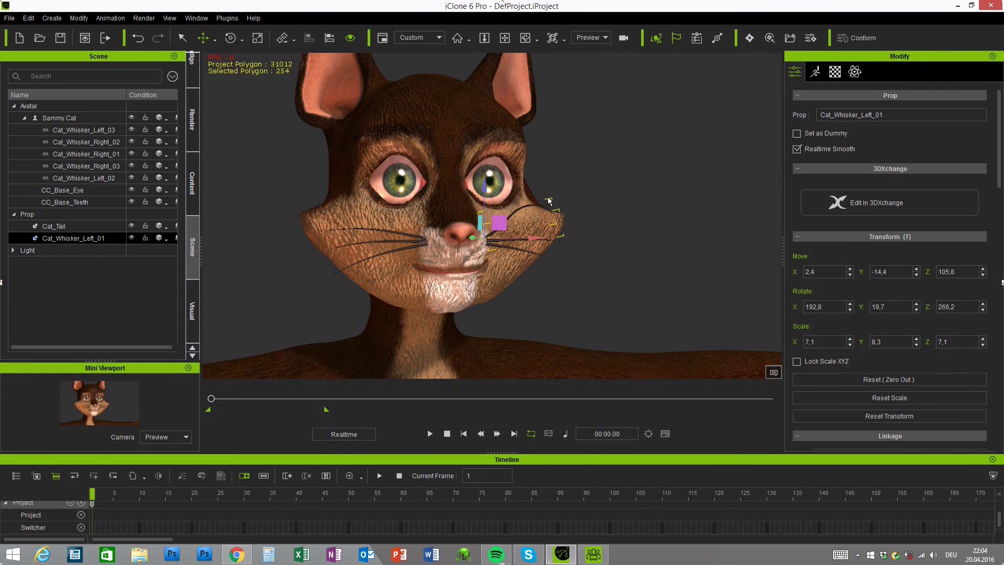
right_drag(506, 219, 575, 301)
click(706, 260)
scroll(686, 286, down, 5)
scroll(574, 302, up, 5)
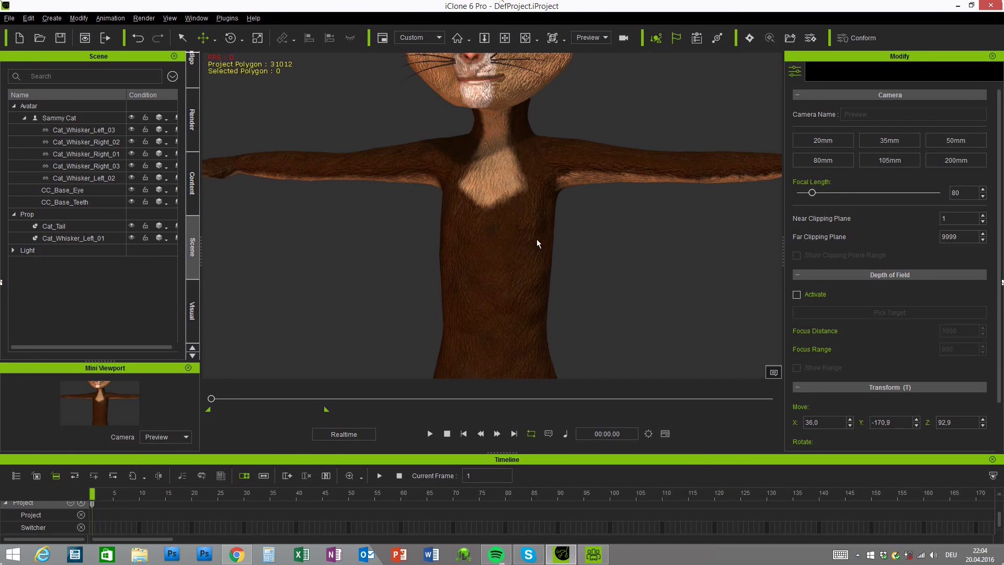
right_drag(475, 315, 389, 303)
scroll(438, 294, down, 5)
right_drag(504, 286, 531, 288)
right_drag(558, 226, 501, 281)
Select the Sammy Cat avatar's Skin_Body material and open the image browser for its displacement map
click(501, 281)
right_drag(579, 264, 781, 224)
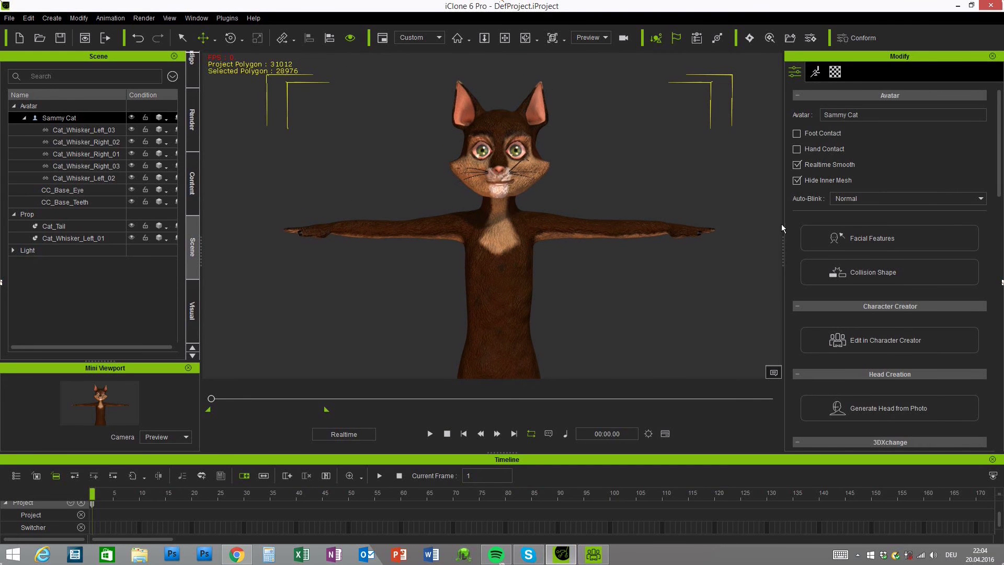
click(836, 73)
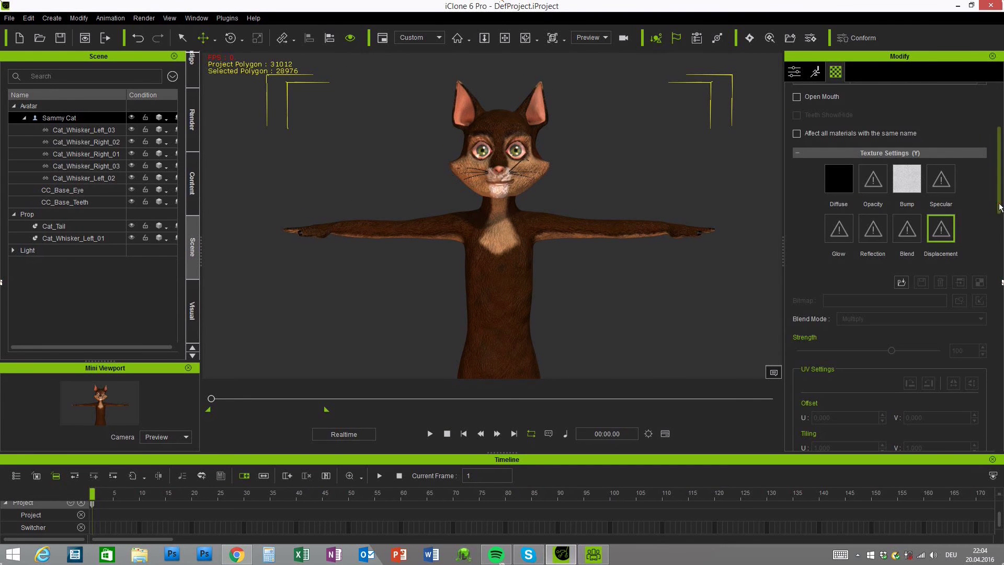
drag(1000, 209, 1003, 151)
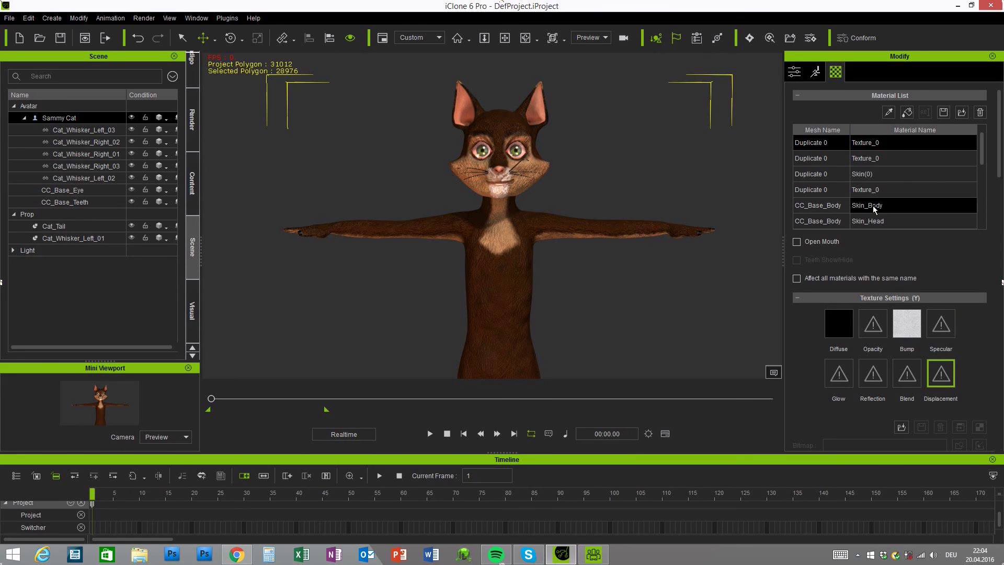
scroll(914, 200, down, 1)
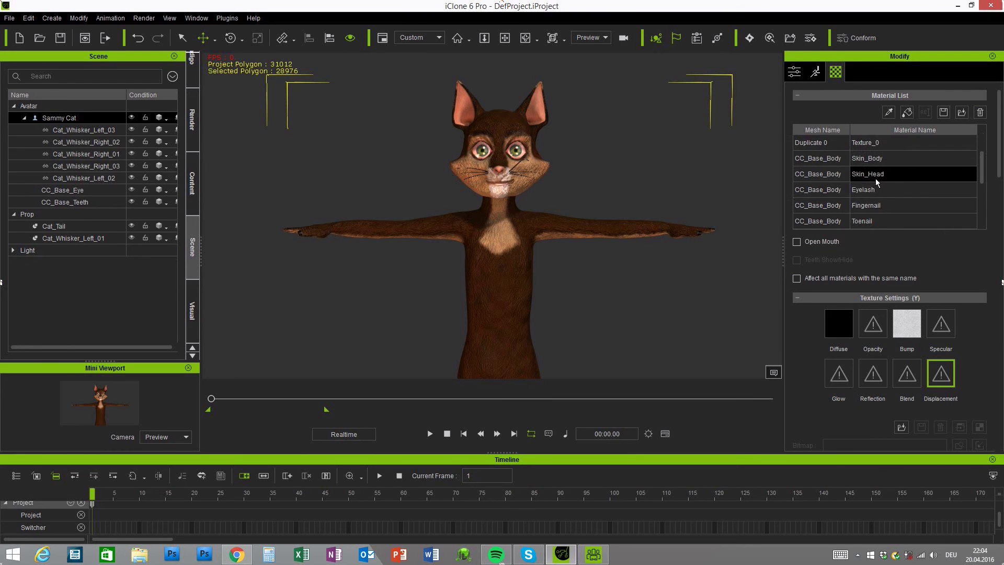
click(882, 159)
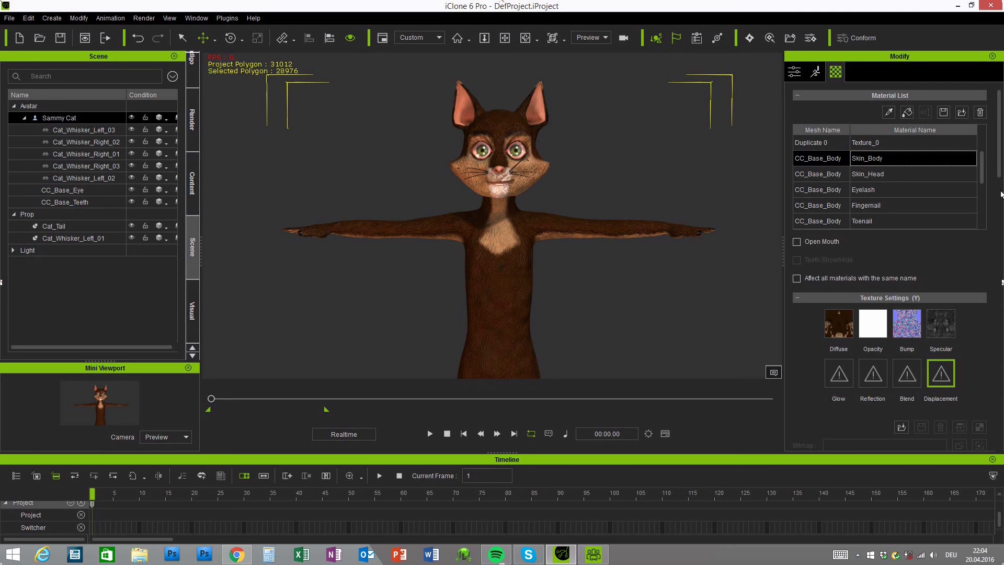
scroll(1002, 202, down, 2)
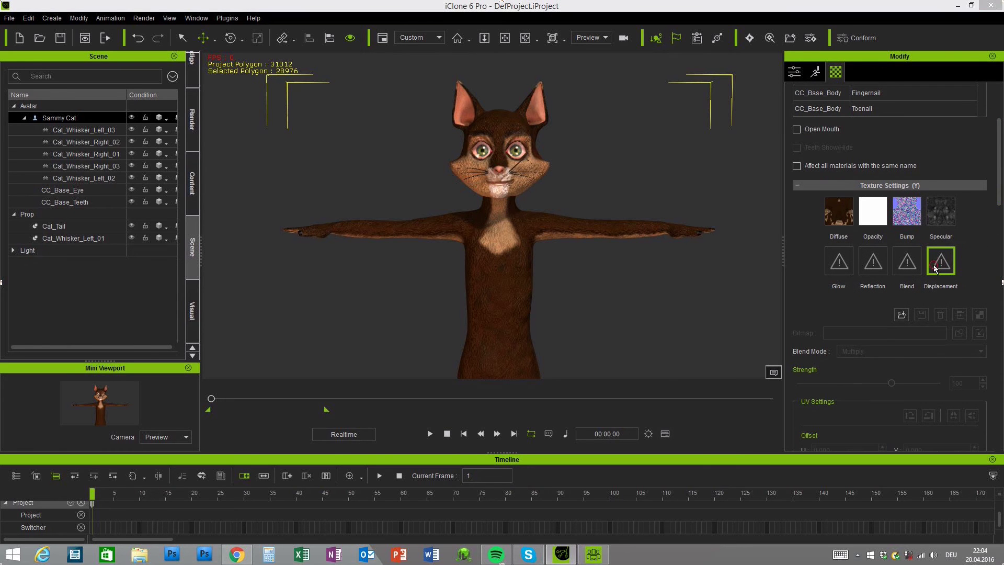
double_click(936, 270)
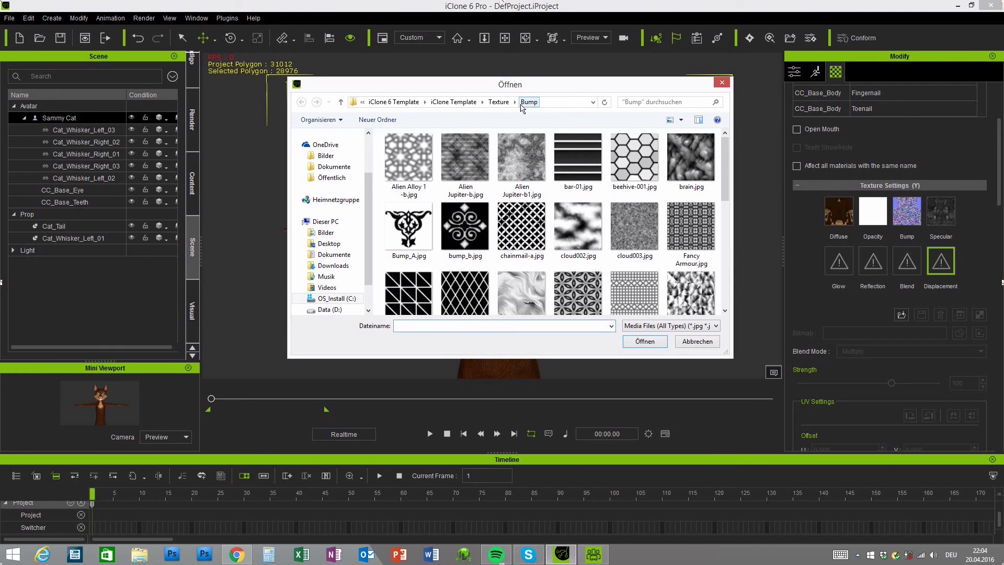
Browse from the Reallusion folder through Template, iClone 6 Template, iClone Template and Texture back into the Bump folder
click(399, 102)
click(382, 102)
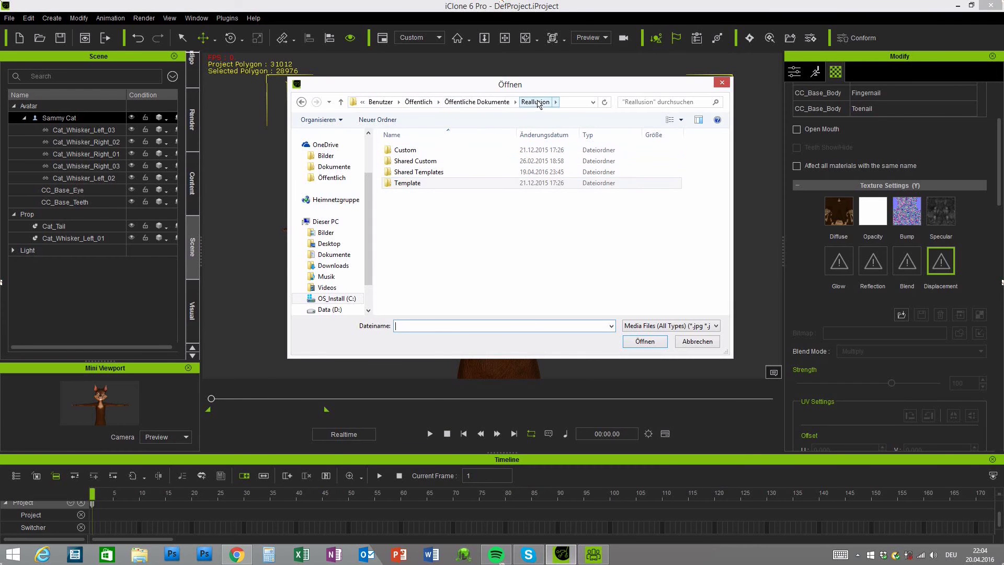
double_click(409, 183)
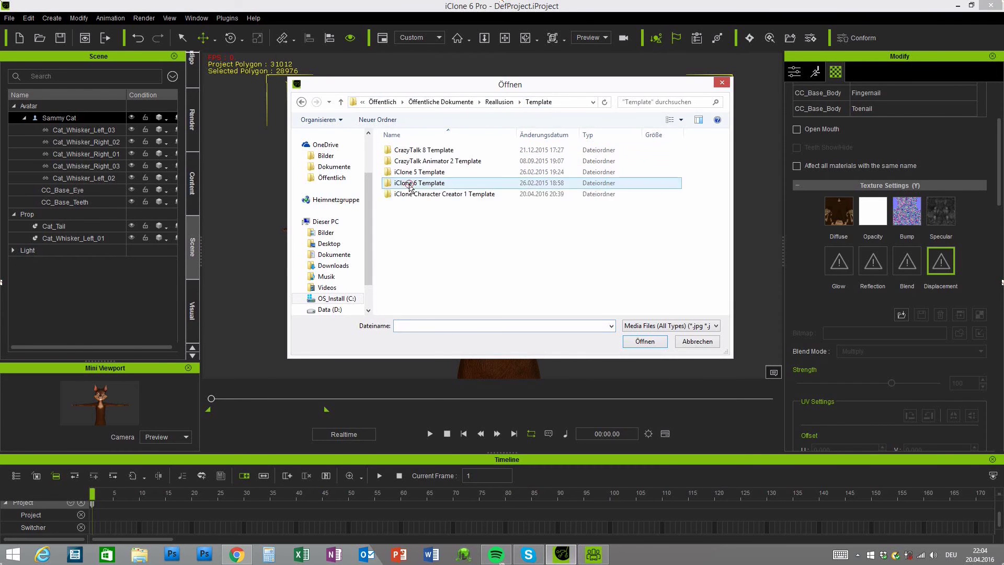
double_click(419, 183)
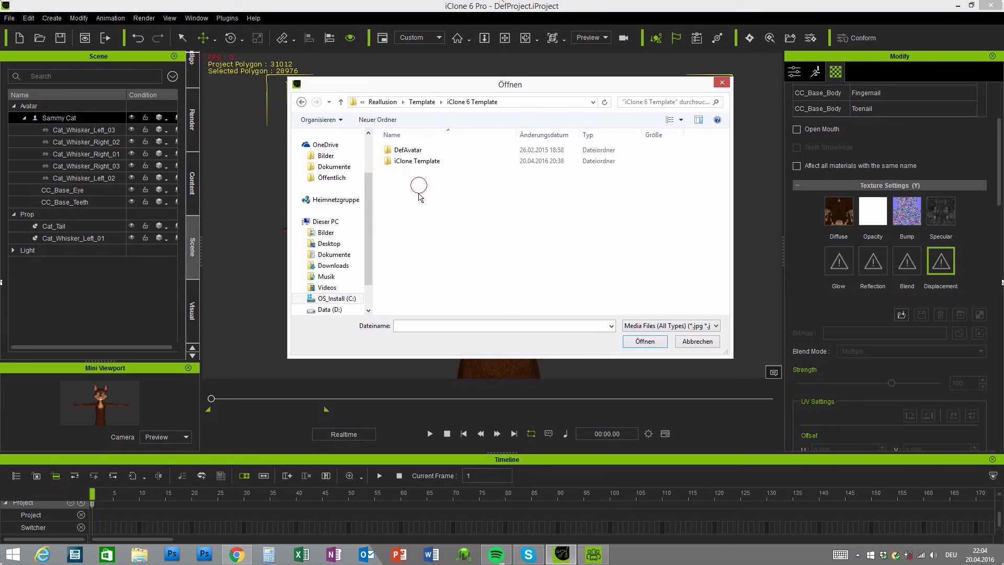
double_click(422, 164)
scroll(463, 225, down, 6)
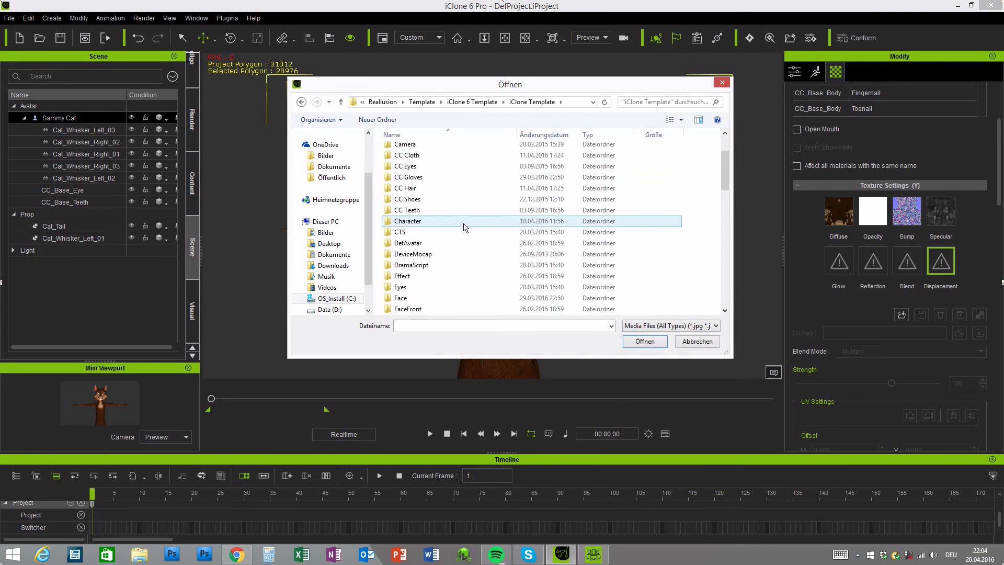
scroll(461, 226, down, 5)
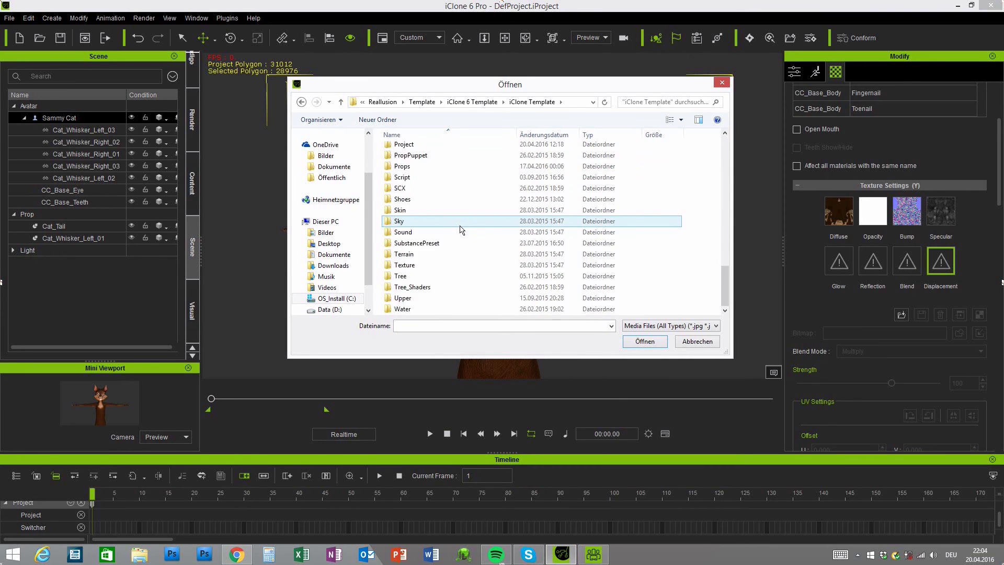
double_click(411, 266)
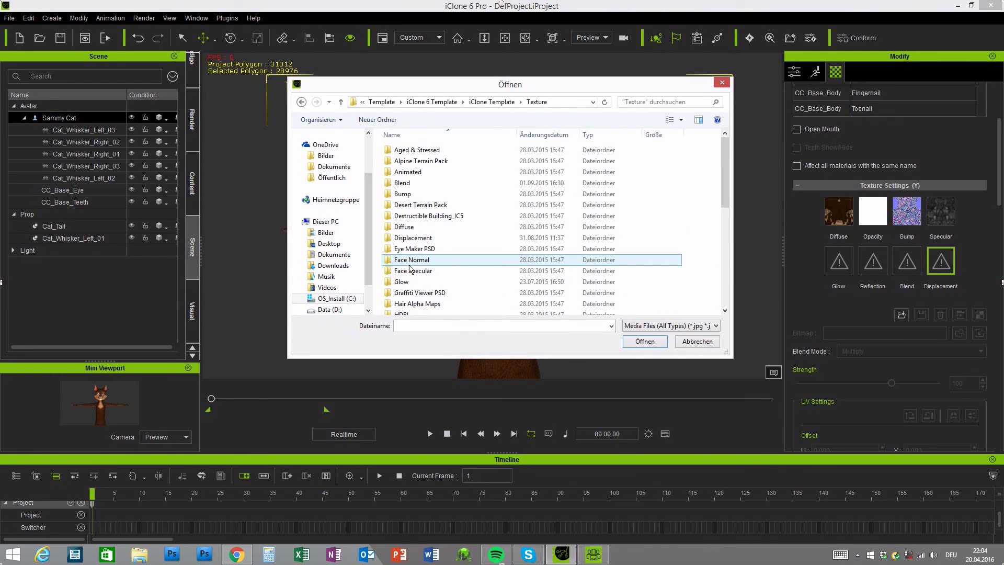
double_click(406, 195)
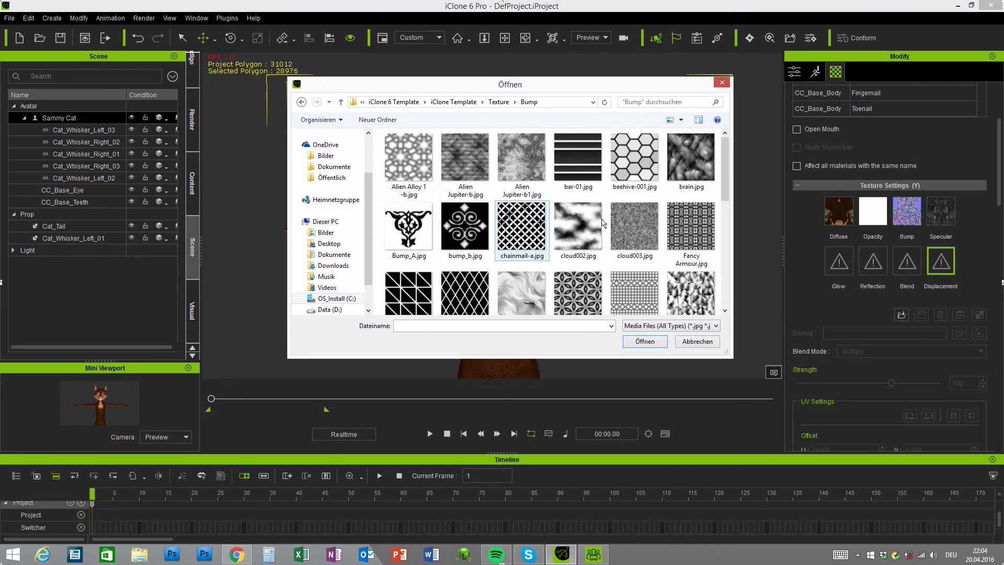
Load noise-005.jpg as the body skin's displacement map, importing it as a grayscale height map
drag(727, 155, 726, 244)
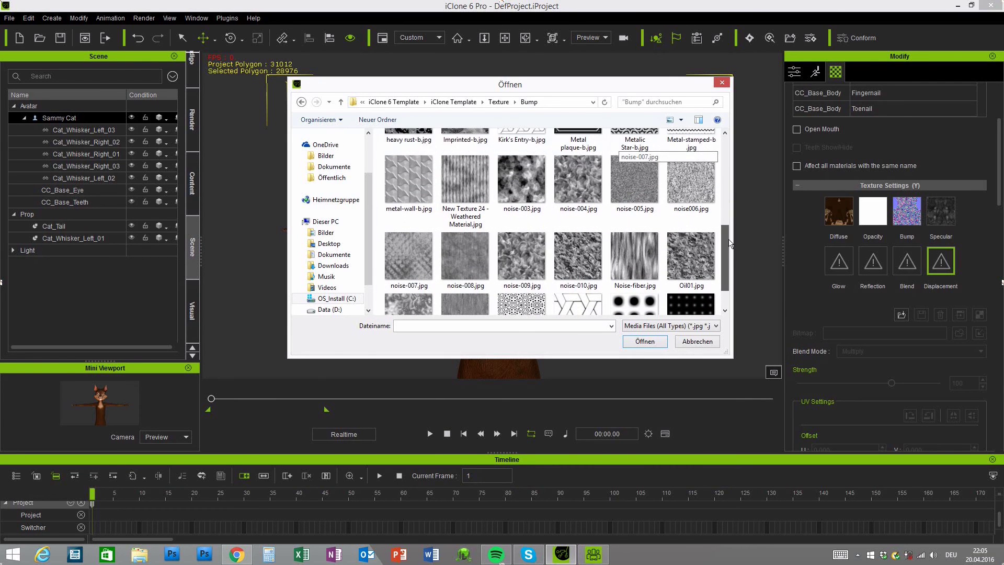
click(691, 212)
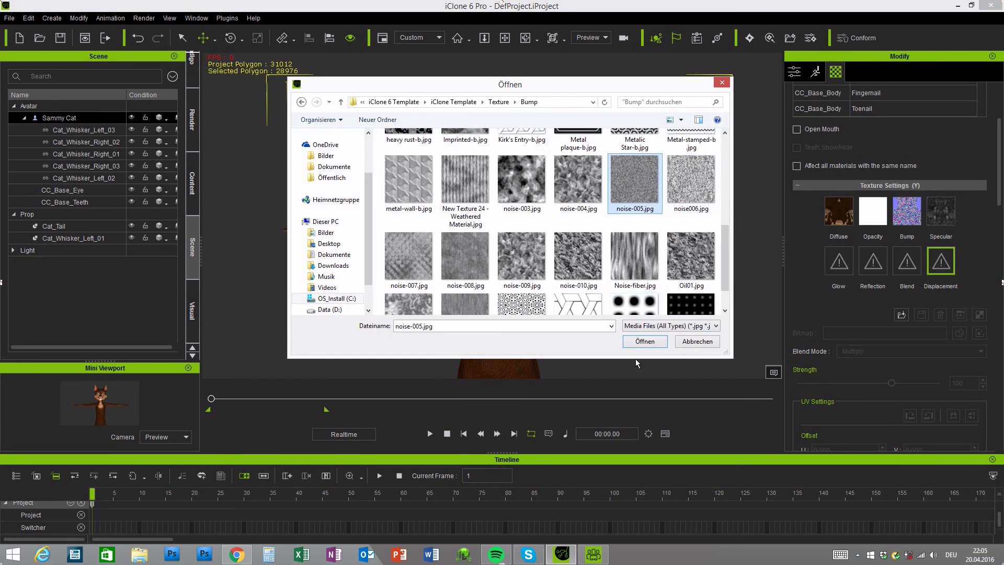
click(645, 342)
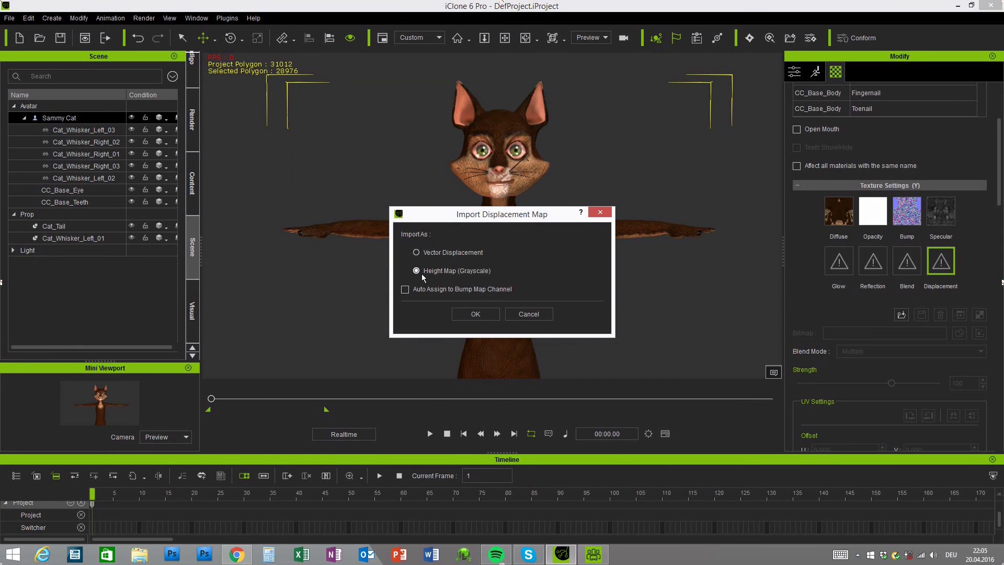
click(474, 315)
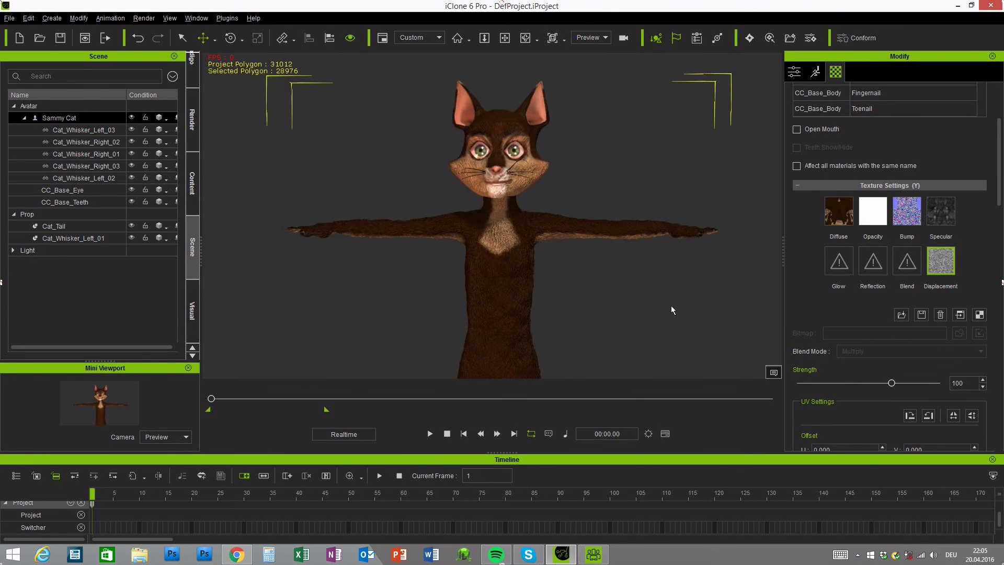
Set the body skin's tessellation level to 10 and its displacement multiplier to 2,2
drag(1001, 171, 1001, 368)
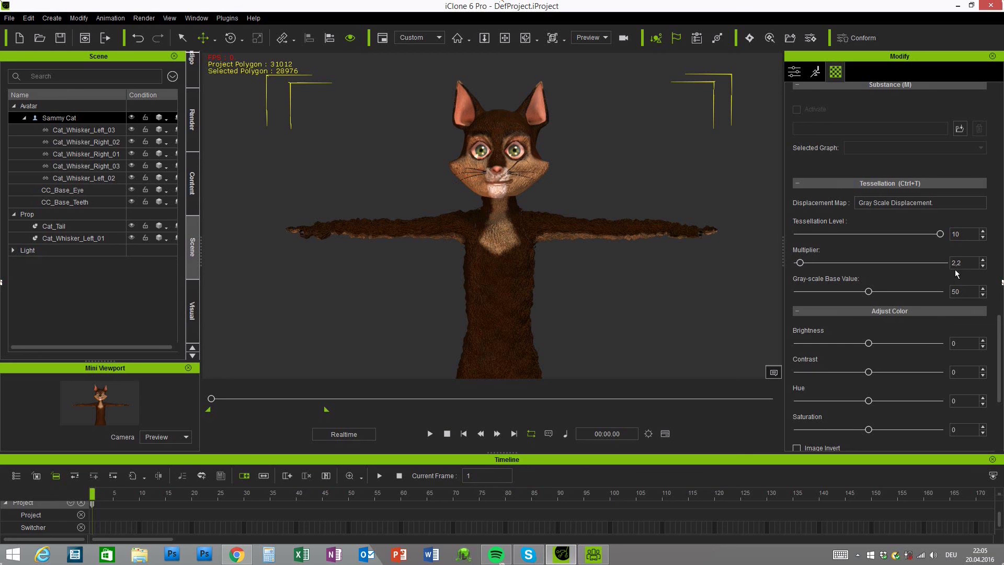
right_drag(605, 334, 590, 236)
right_drag(639, 335, 758, 334)
Set the displacement map's tiling to 20 in both U and V
drag(998, 348, 1001, 190)
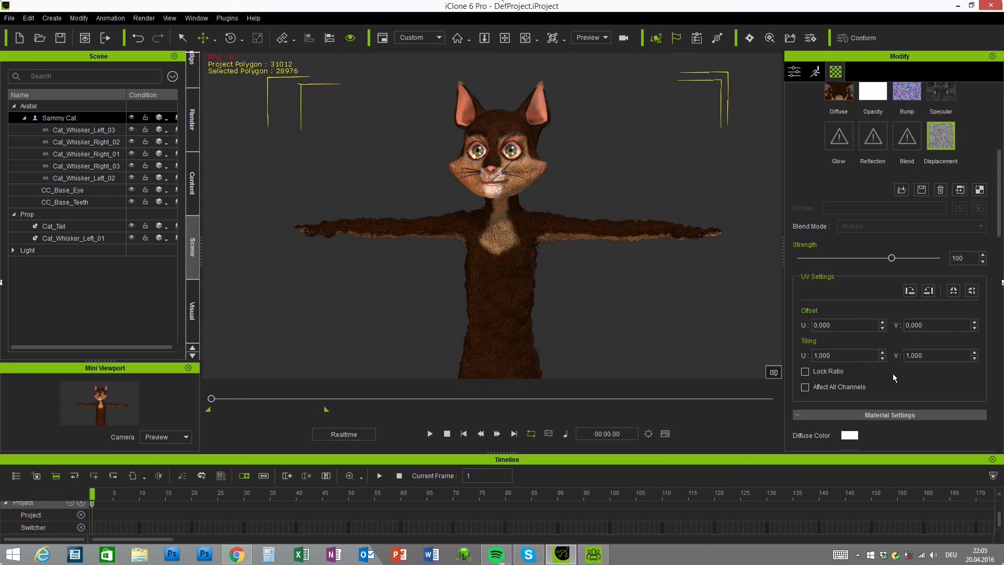
double_click(824, 355)
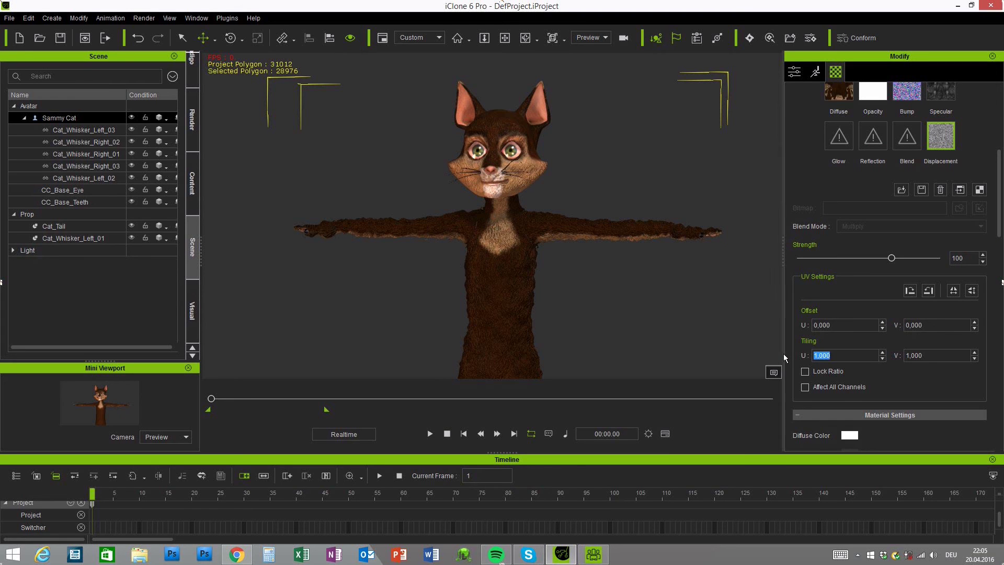
text(20)
key(Return)
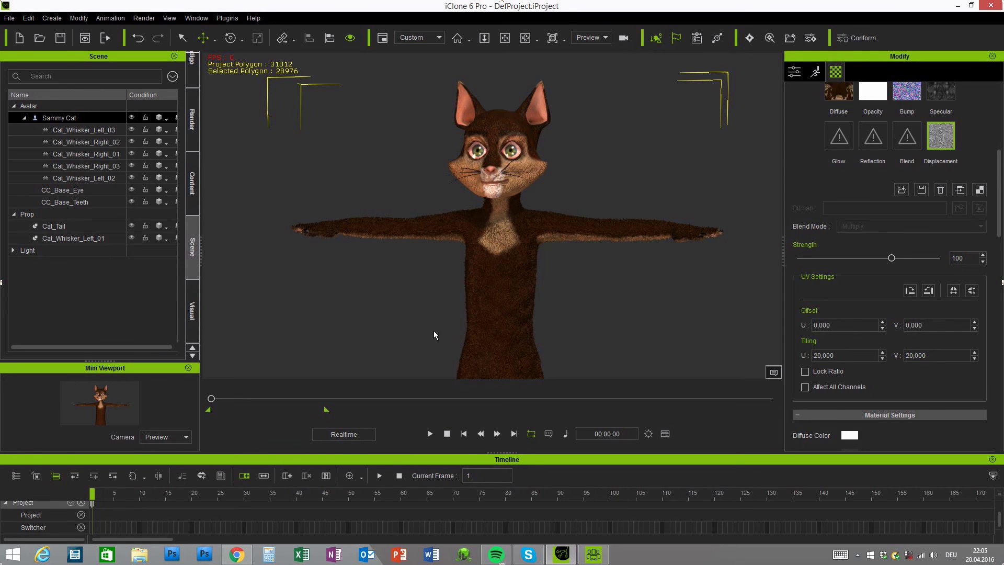
Load noise-005.jpg as the Skin_Head material's displacement map, importing it as a grayscale height map
right_drag(431, 317, 732, 308)
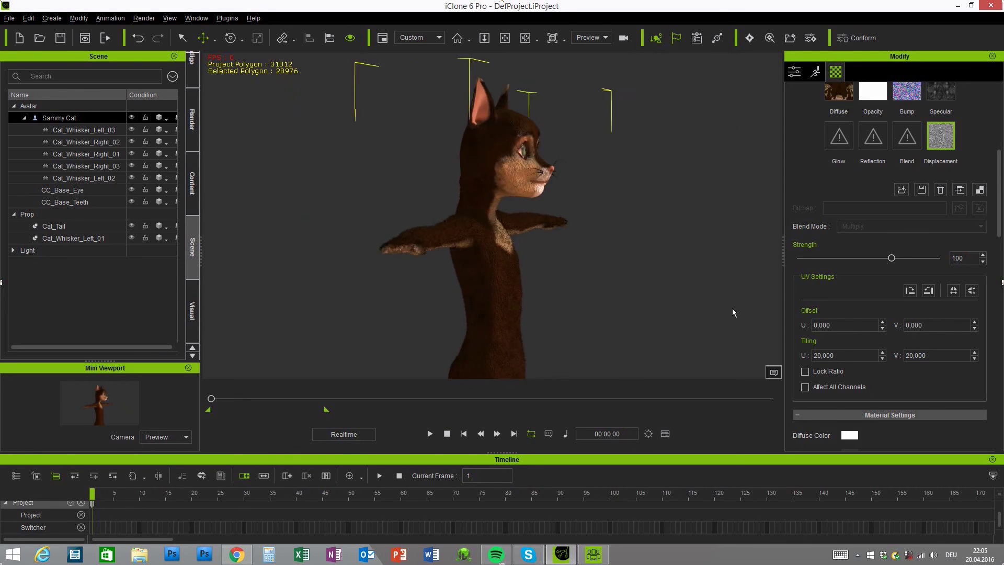
right_drag(606, 307, 450, 318)
scroll(616, 305, up, 5)
scroll(618, 294, down, 5)
drag(998, 193, 1003, 122)
click(887, 175)
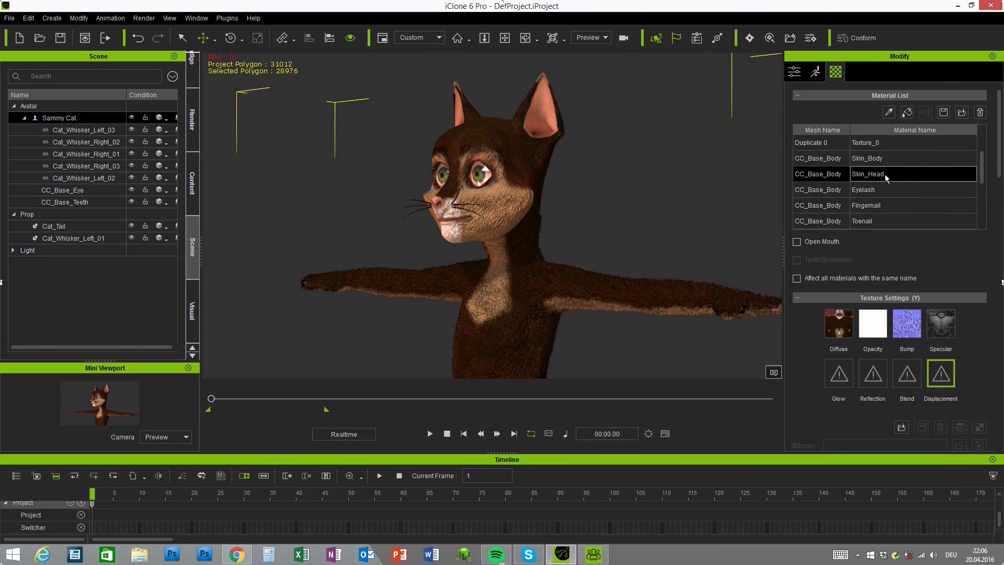
double_click(940, 390)
scroll(723, 199, down, 5)
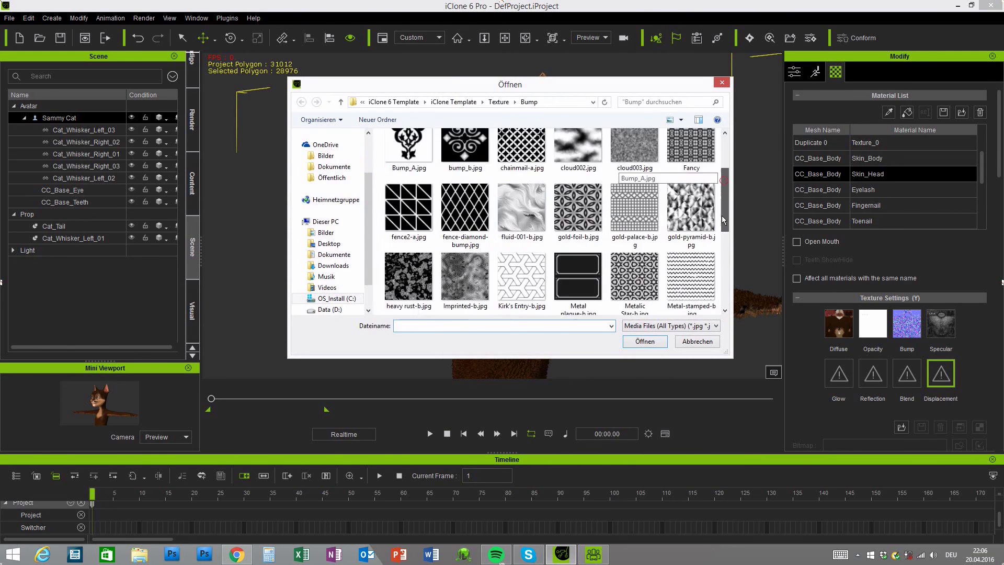
click(633, 243)
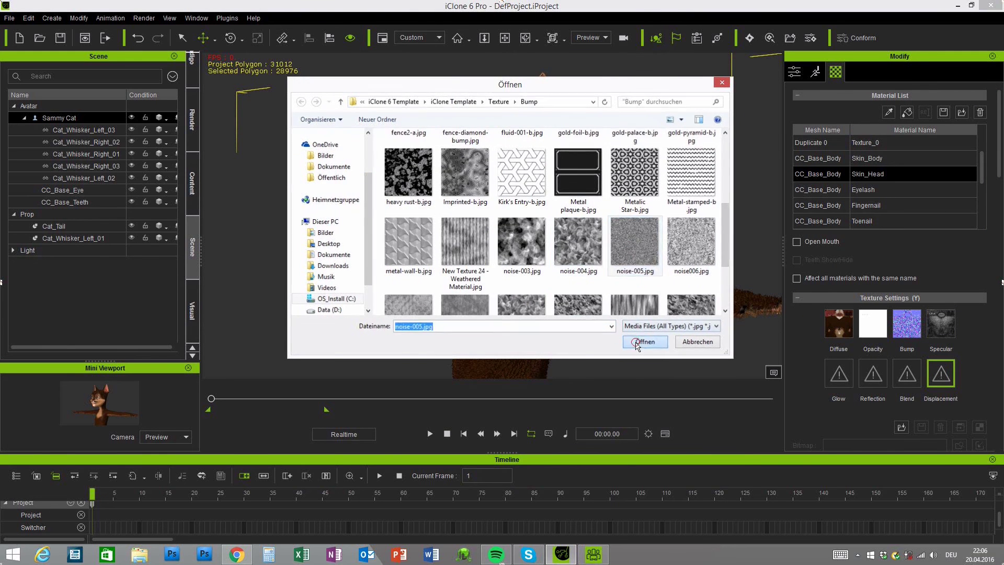
click(645, 341)
click(475, 315)
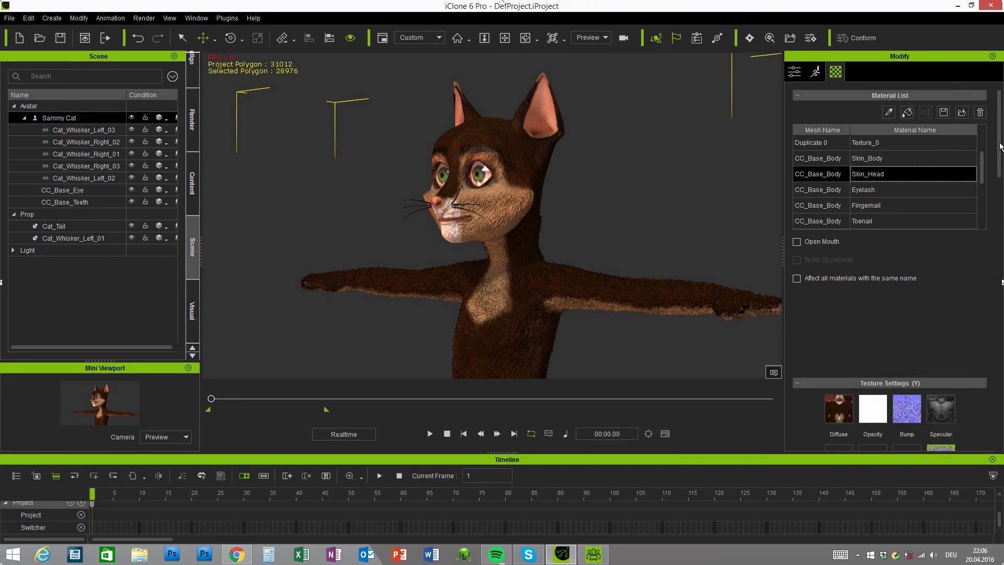
Set the head skin's displacement map tiling to 20 in both U and V
drag(1001, 147, 999, 239)
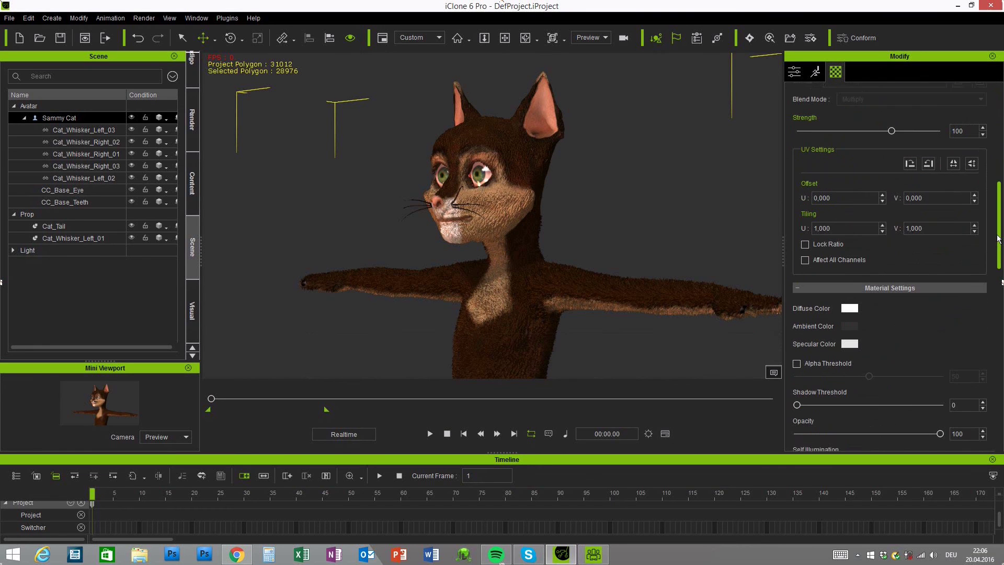
text(20)
key(Return)
click(929, 226)
text(20)
key(Return)
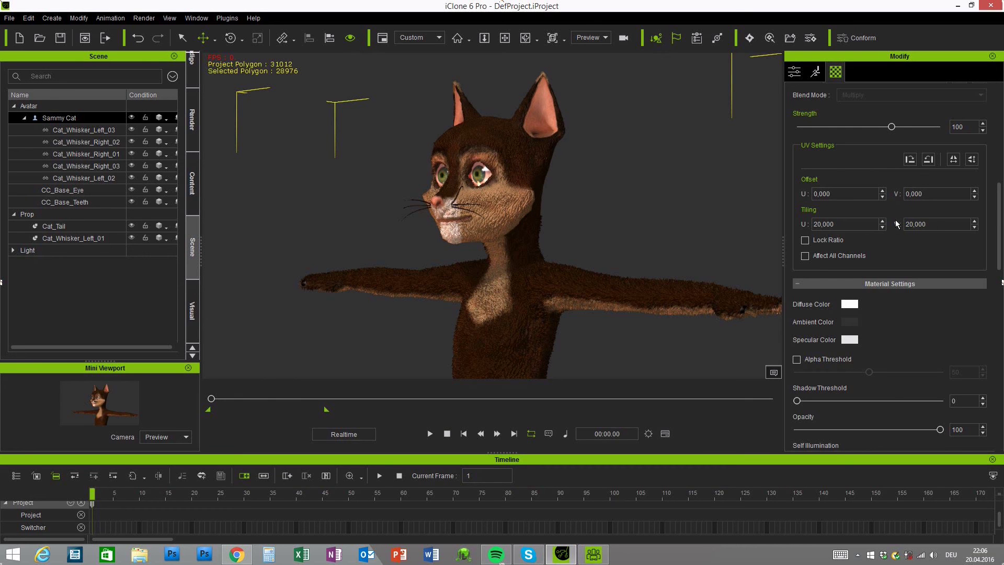
Set the head skin's tessellation level to 10 and its displacement multiplier to 2,2
scroll(1000, 207, down, 3)
scroll(1002, 255, down, 10)
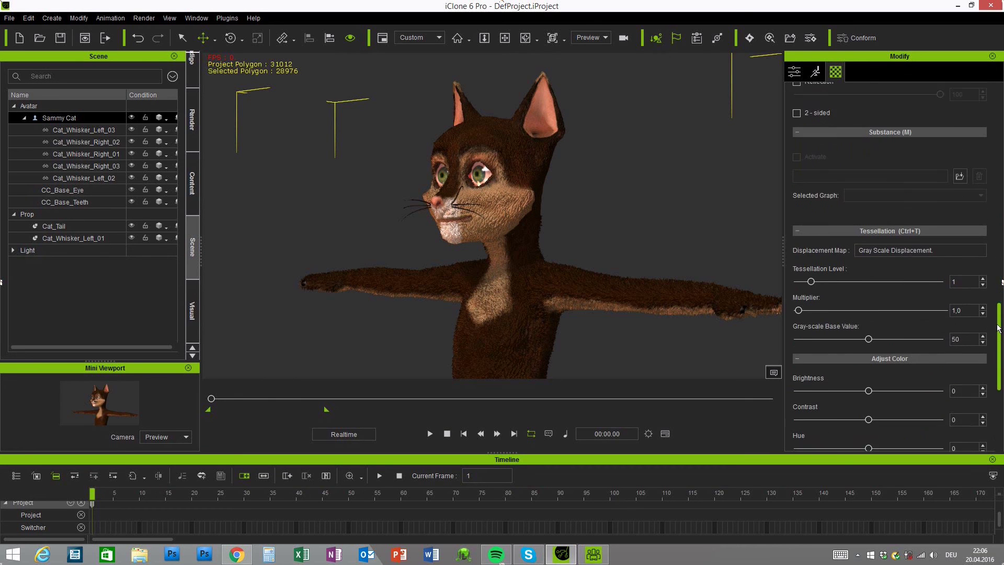
drag(813, 259, 966, 262)
drag(801, 289, 803, 291)
Examine the furry displacement on the cat's head, ears and upper body from several angles and distances
right_drag(416, 256, 499, 208)
scroll(483, 280, down, 3)
right_drag(498, 250, 597, 257)
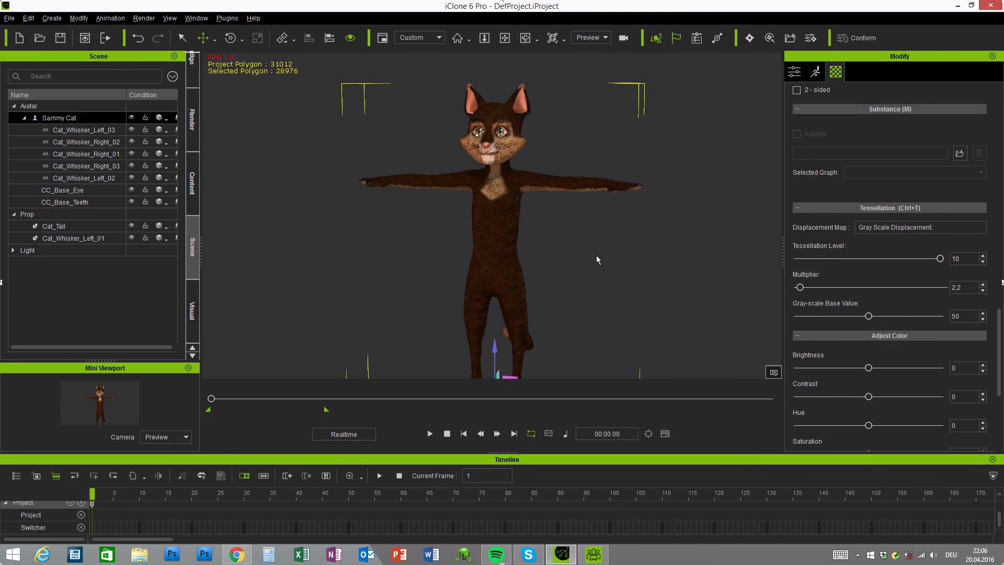
scroll(596, 255, up, 5)
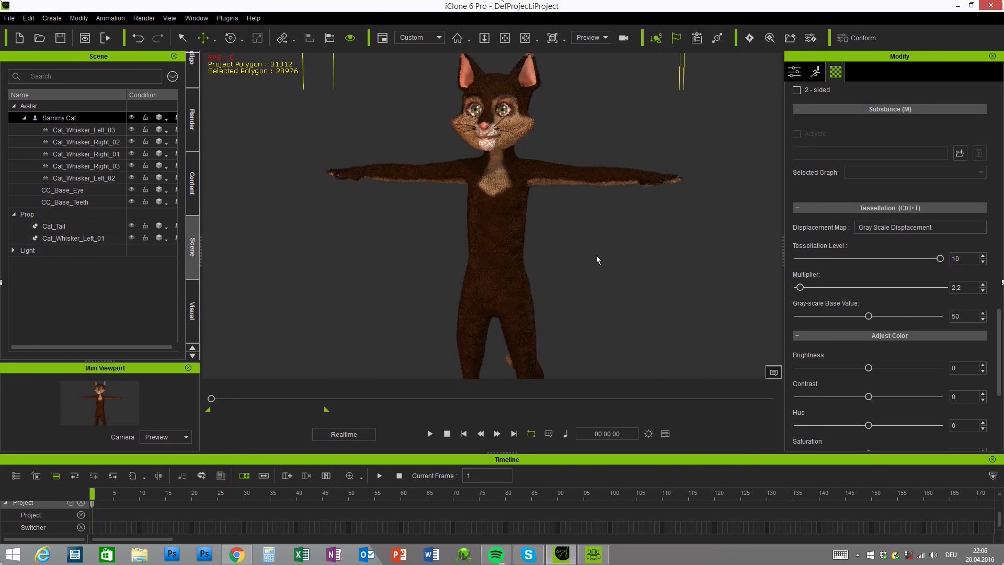
scroll(610, 249, down, 2)
scroll(611, 248, down, 6)
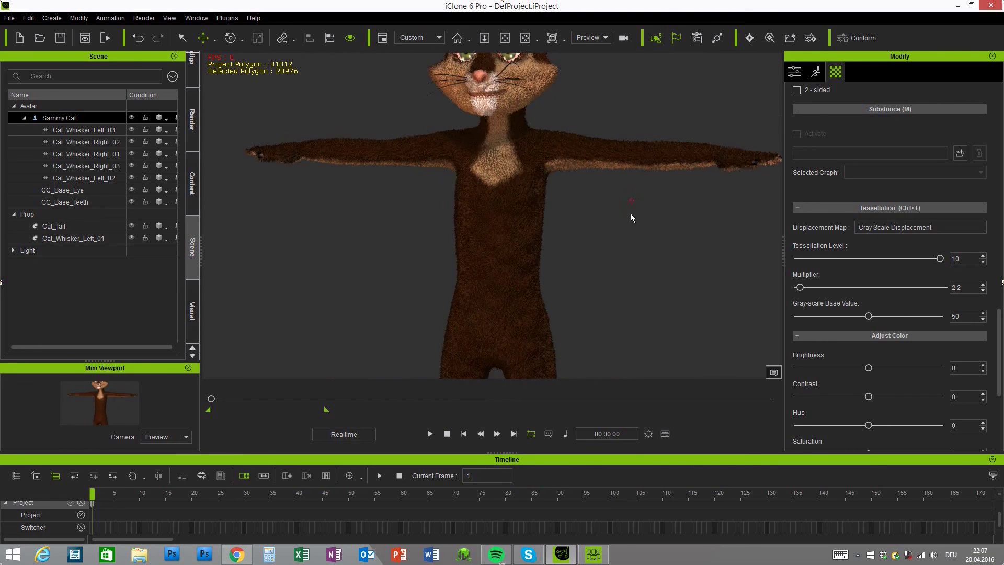
right_drag(555, 281, 529, 271)
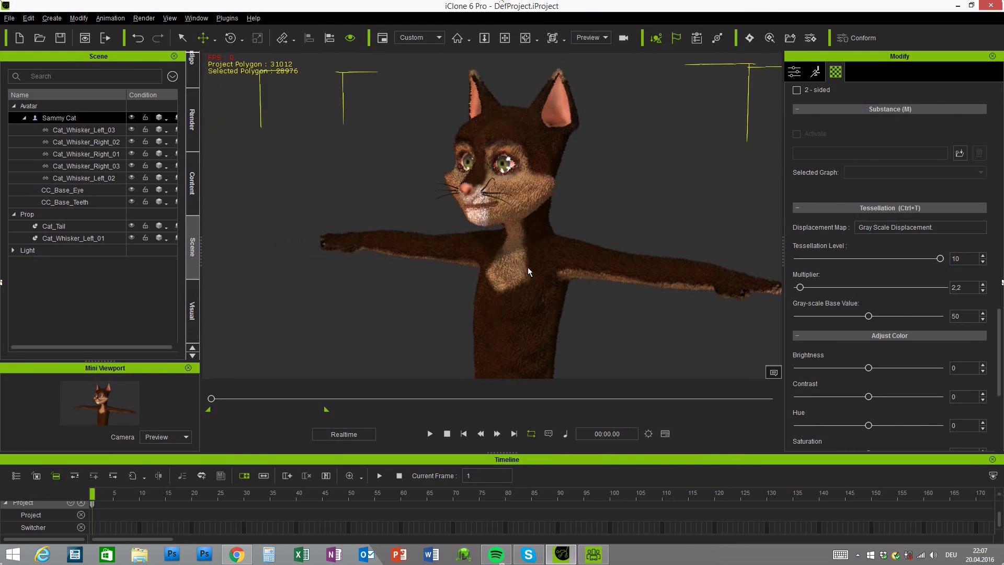
scroll(528, 271, up, 3)
scroll(528, 268, up, 2)
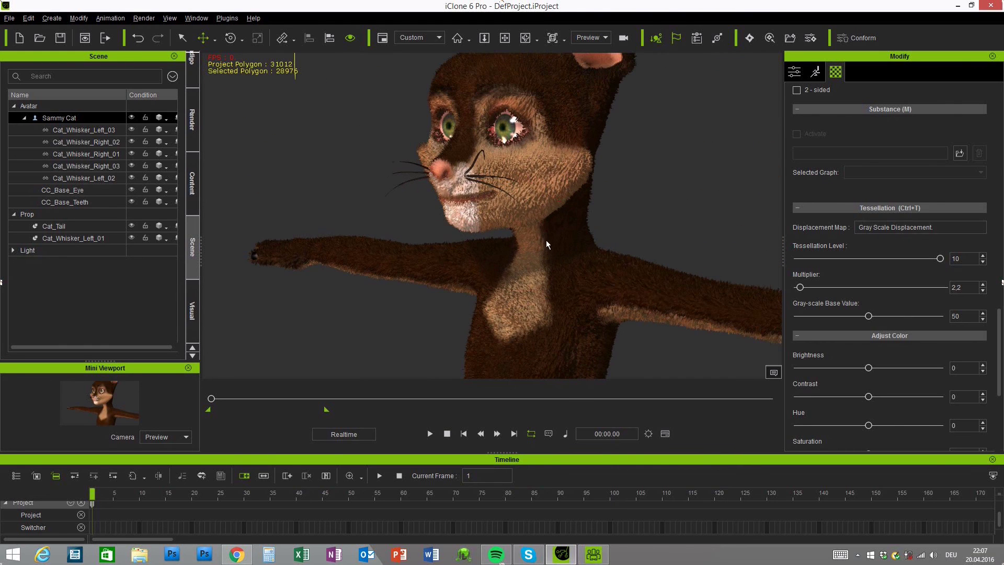
right_drag(554, 227, 432, 268)
right_drag(542, 260, 619, 265)
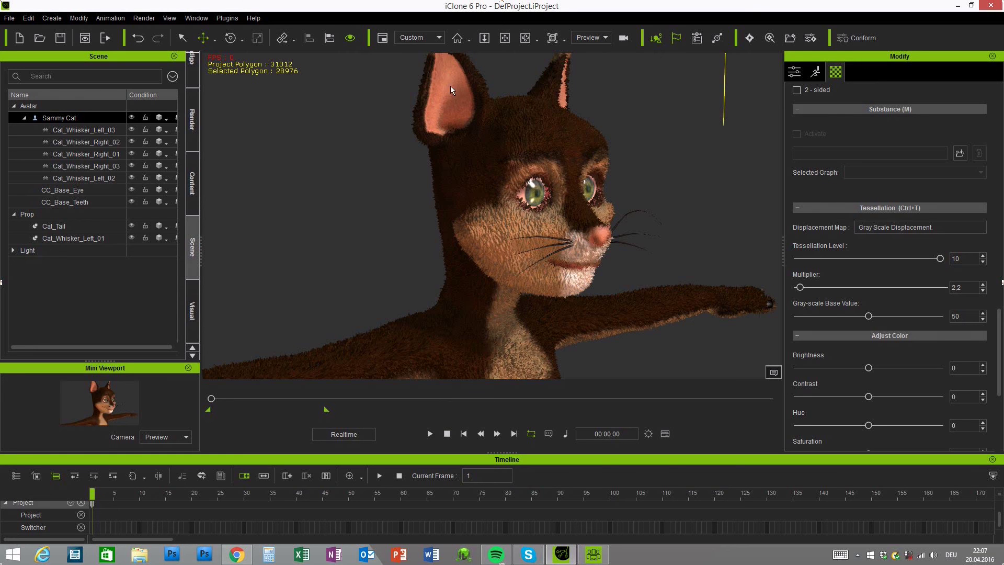
right_drag(399, 216, 498, 167)
right_drag(655, 269, 527, 261)
right_drag(585, 253, 535, 293)
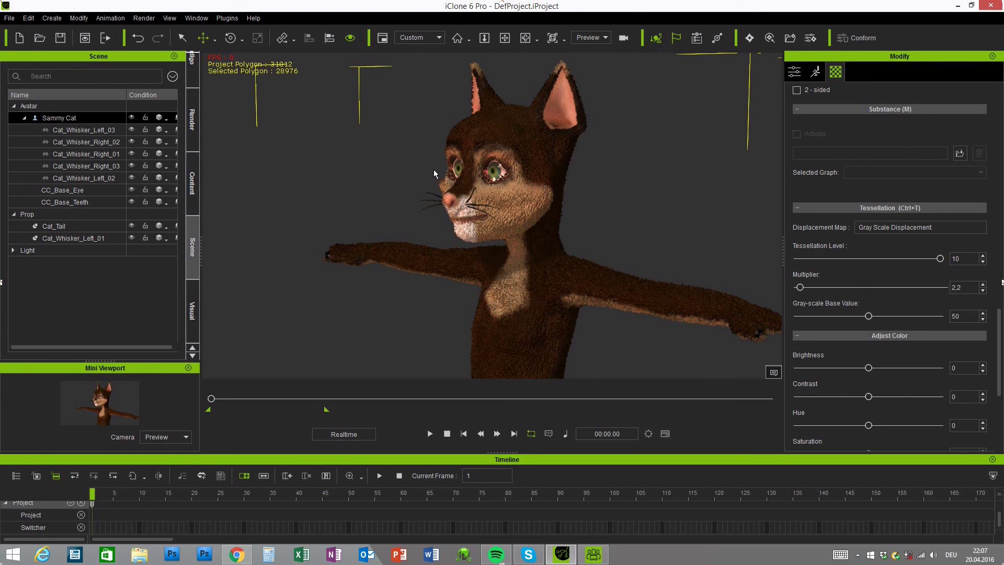
right_drag(645, 278, 575, 303)
scroll(576, 302, down, 4)
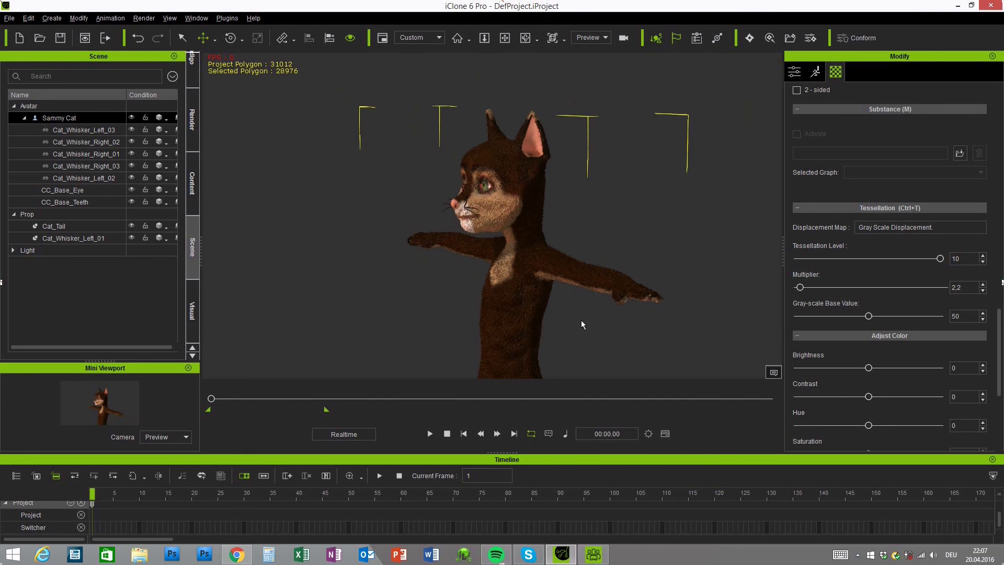
Load noise-005.jpg as the Cat_Tail prop's displacement map, importing it as a grayscale height map
middle_drag(582, 294, 564, 155)
right_drag(563, 155, 507, 217)
middle_drag(506, 216, 453, 156)
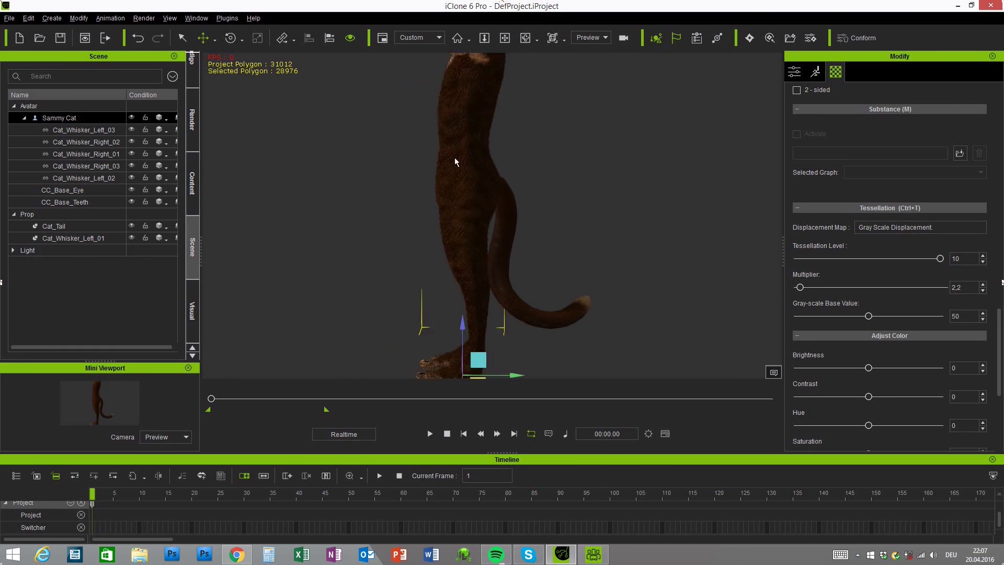
right_drag(453, 156, 503, 262)
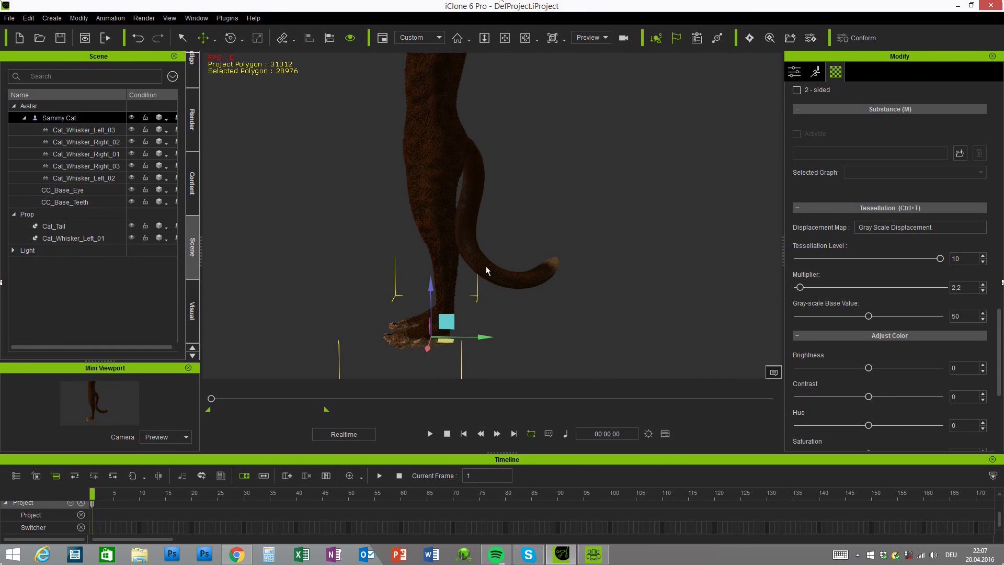
click(487, 270)
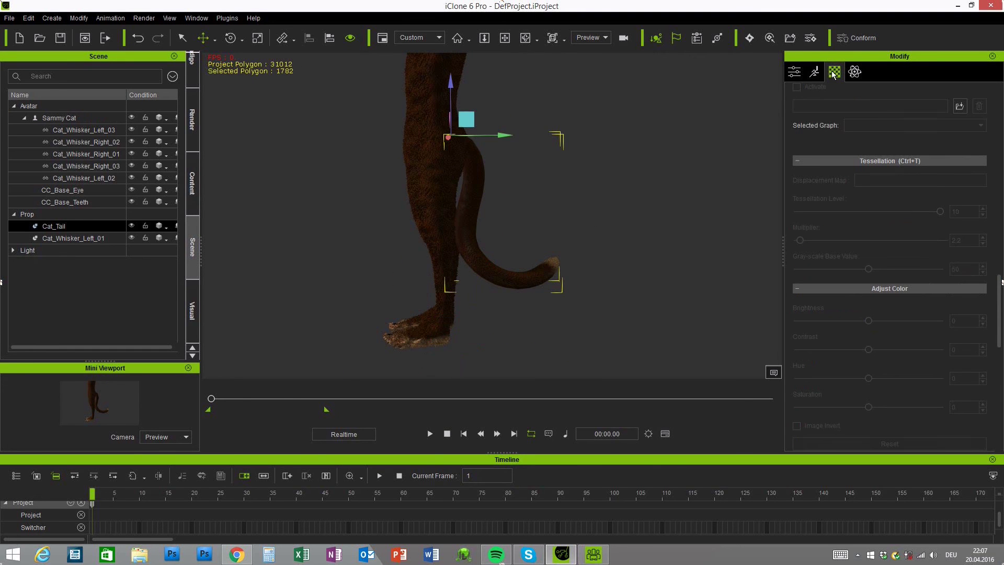
drag(998, 302, 1000, 99)
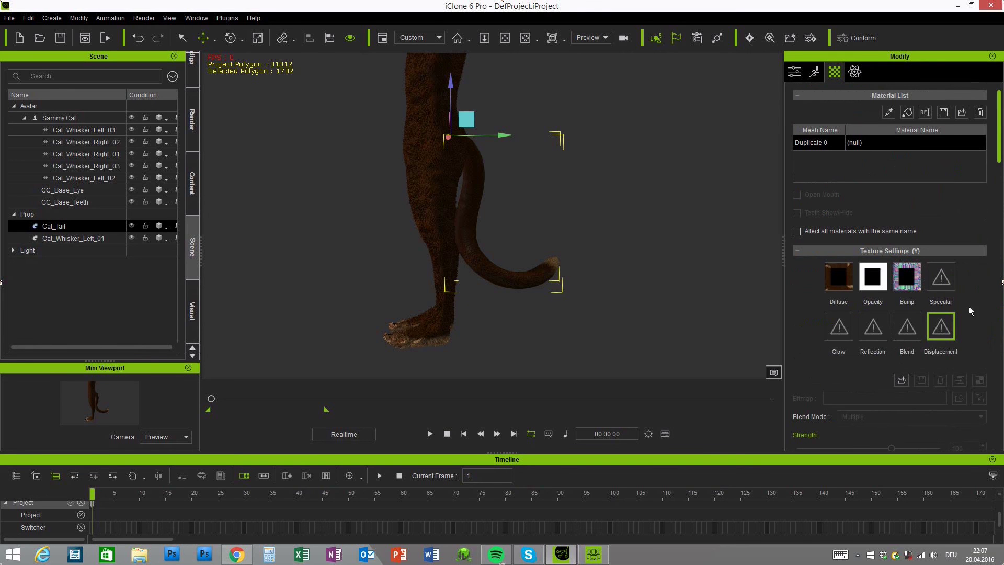
double_click(942, 331)
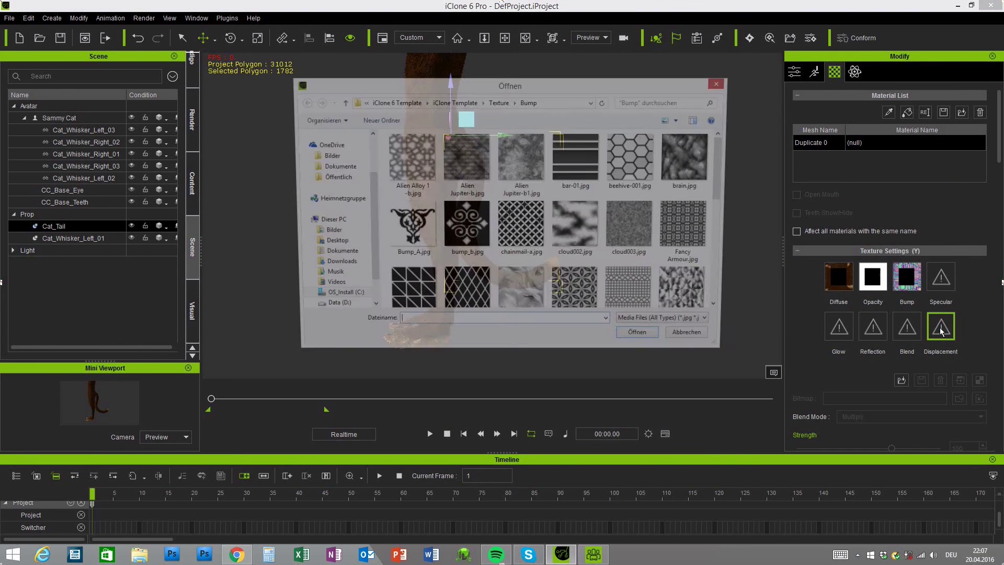
scroll(730, 176, down, 2)
drag(730, 176, 736, 231)
click(633, 206)
click(644, 341)
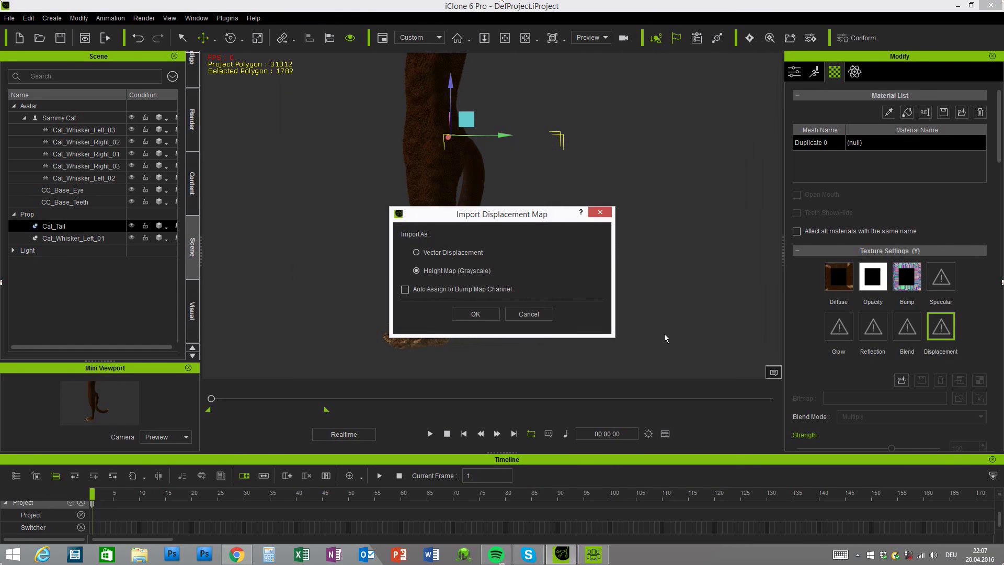
click(466, 314)
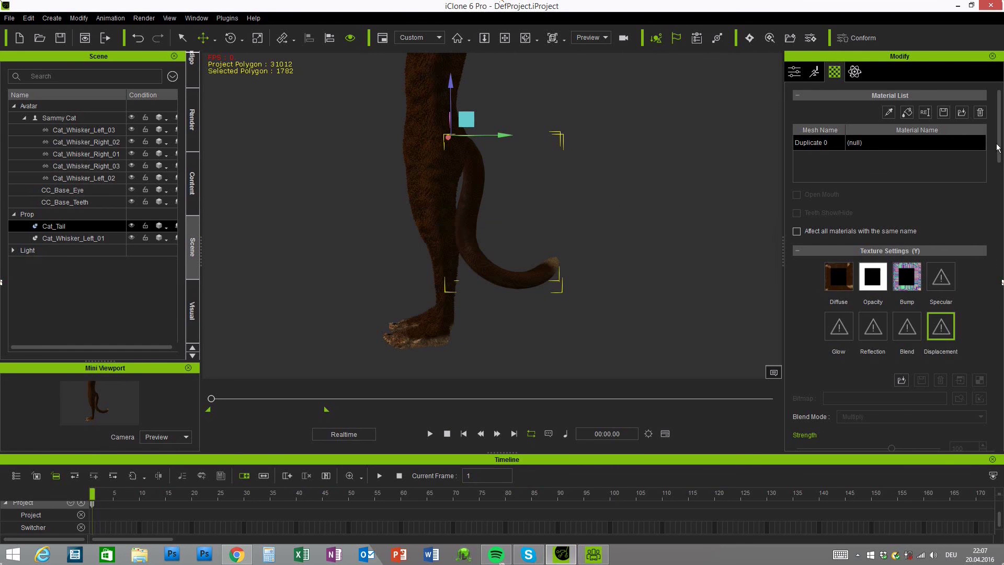
Set the tail's displacement map tiling to 20 in both U and V
drag(1001, 141, 1001, 188)
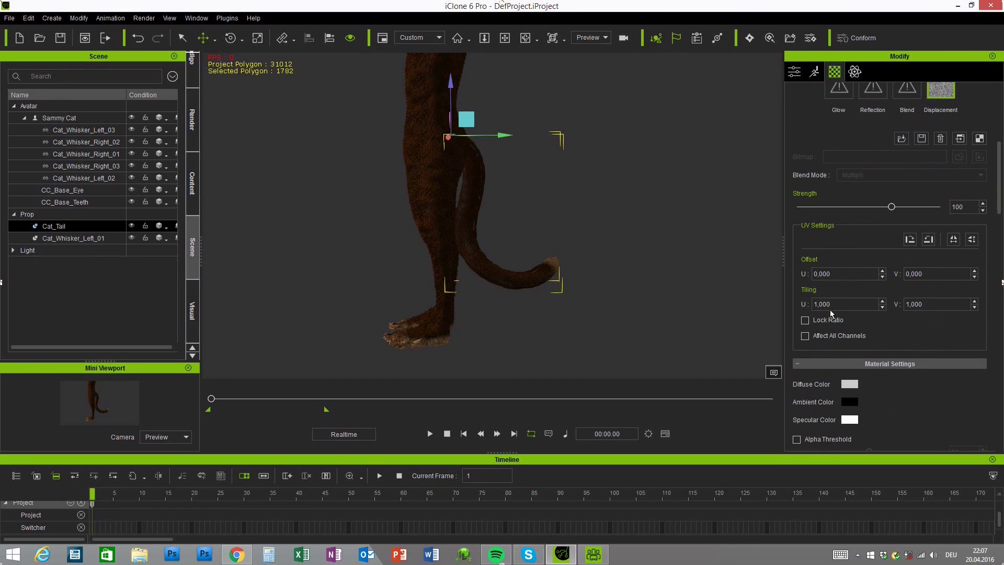
drag(837, 305, 794, 306)
text(20)
key(Return)
drag(923, 309, 889, 304)
text(20)
key(Return)
Set the tail's tessellation level to 10 and its displacement multiplier to 3,9
scroll(1003, 285, down, 10)
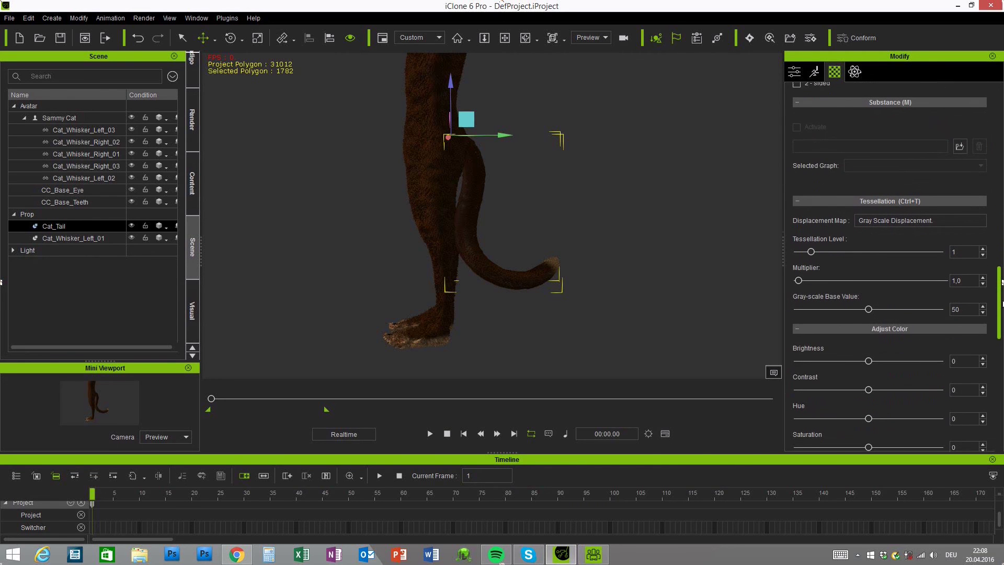
scroll(1003, 283, down, 1)
drag(812, 242, 994, 246)
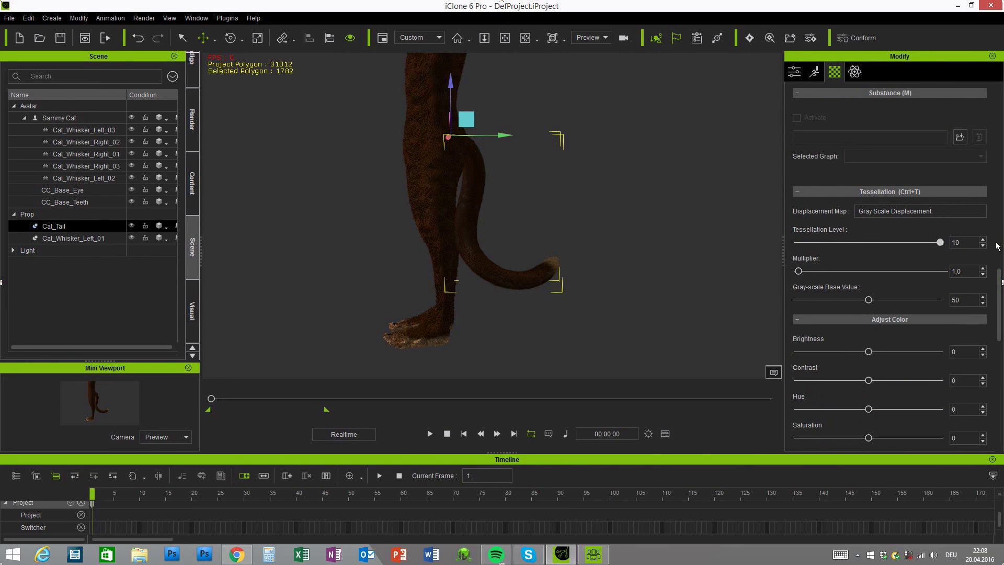
drag(799, 271, 805, 275)
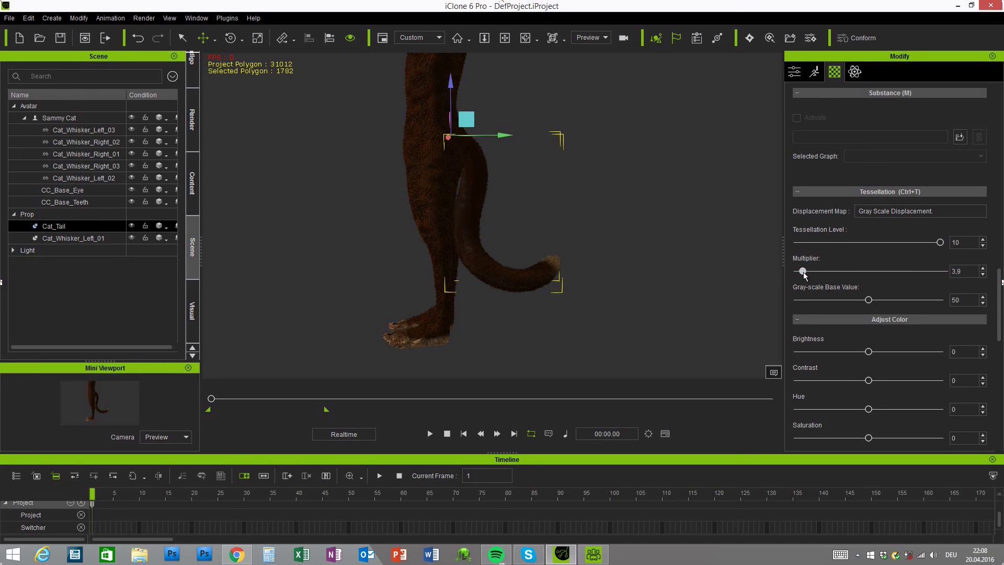
Select the Sammy Cat avatar and remove the displacement map from its Skin_Body material
right_drag(613, 293, 580, 250)
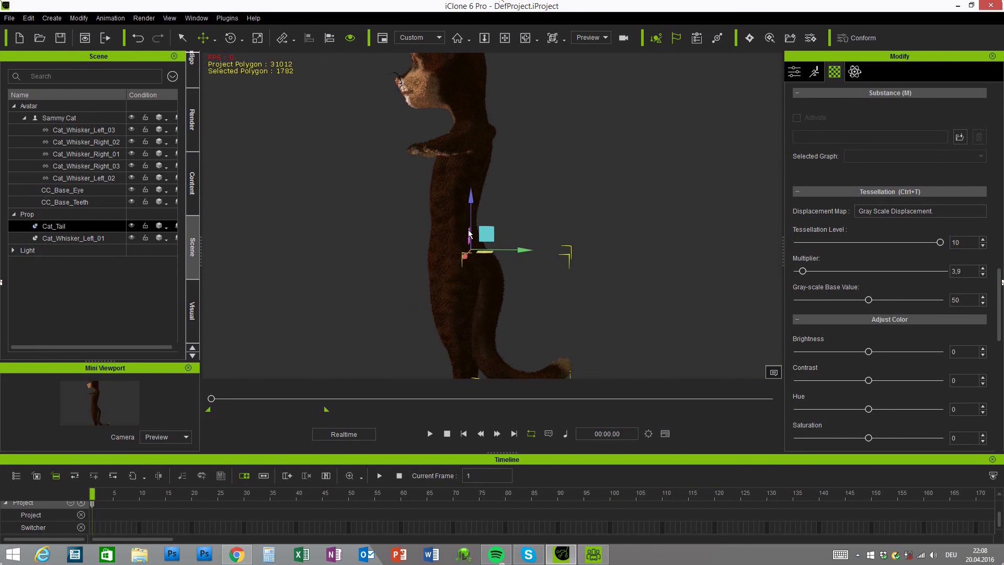
click(462, 202)
click(462, 203)
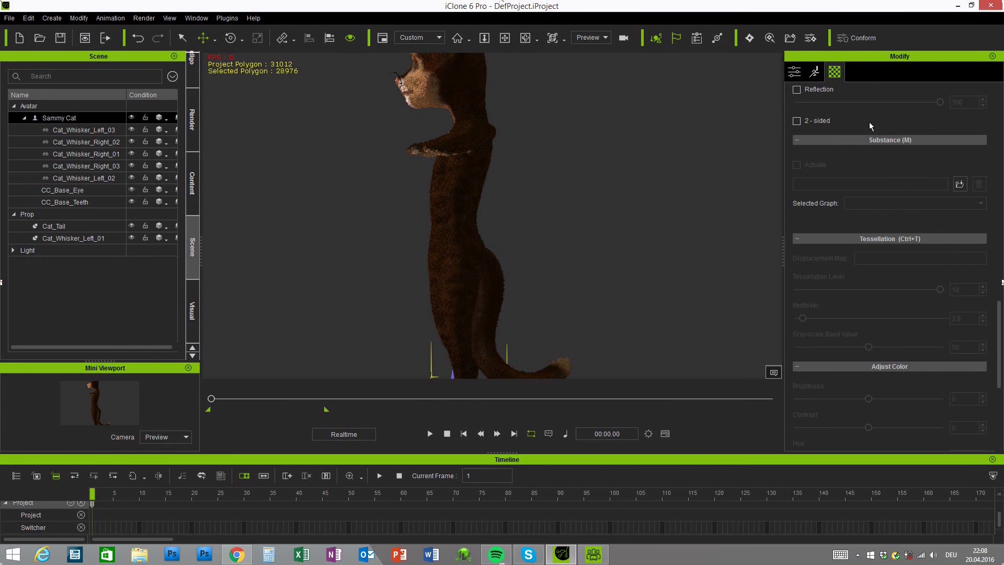
scroll(909, 171, up, 15)
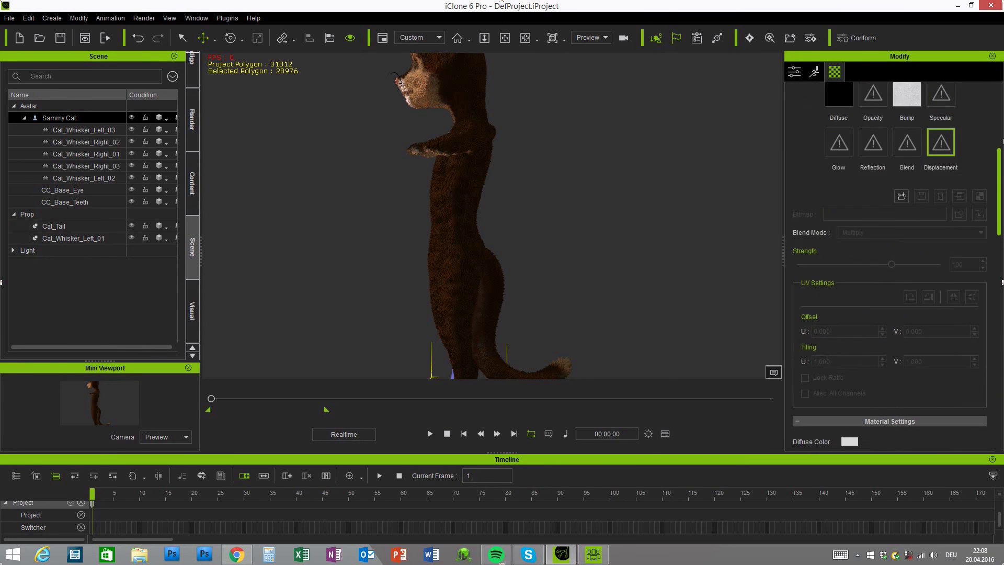
click(916, 193)
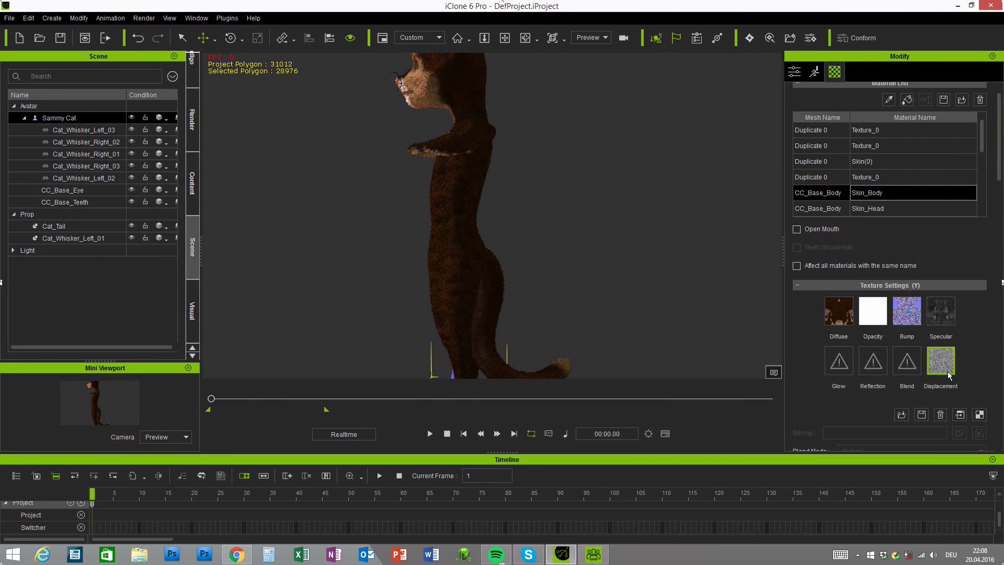
click(997, 132)
drag(998, 150, 998, 152)
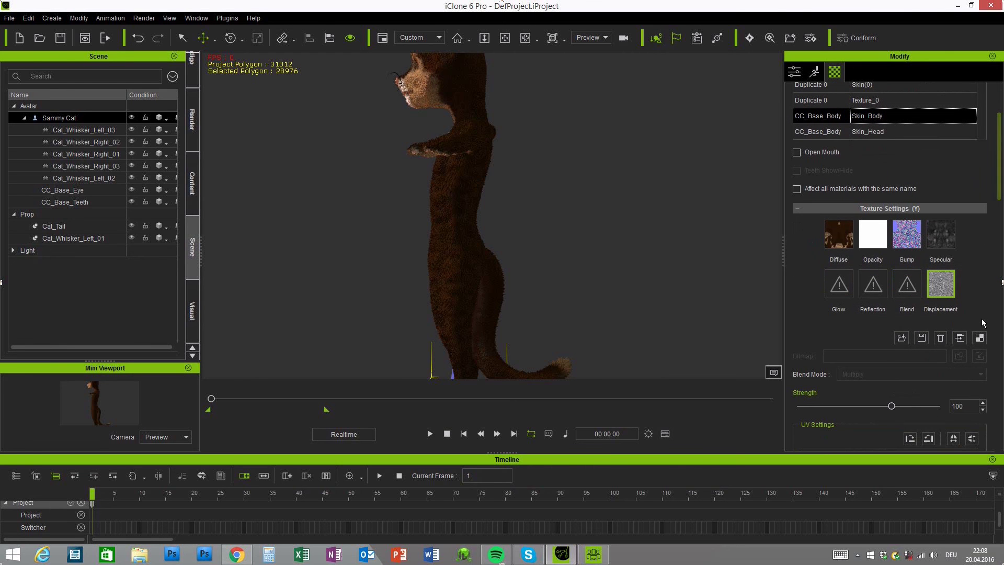
click(937, 341)
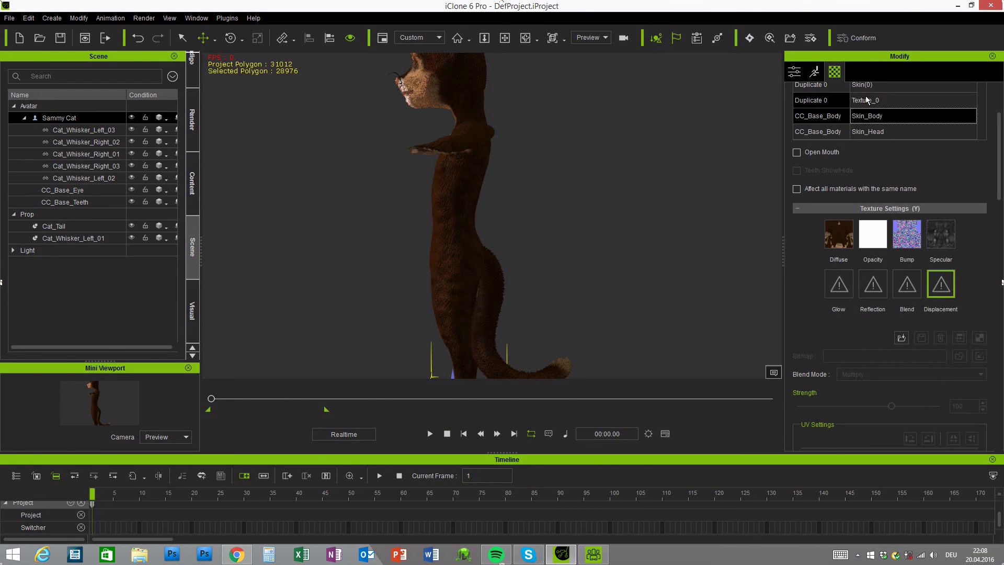
Remove the displacement map from the cat's Skin_Head material and check the whole figure
click(875, 129)
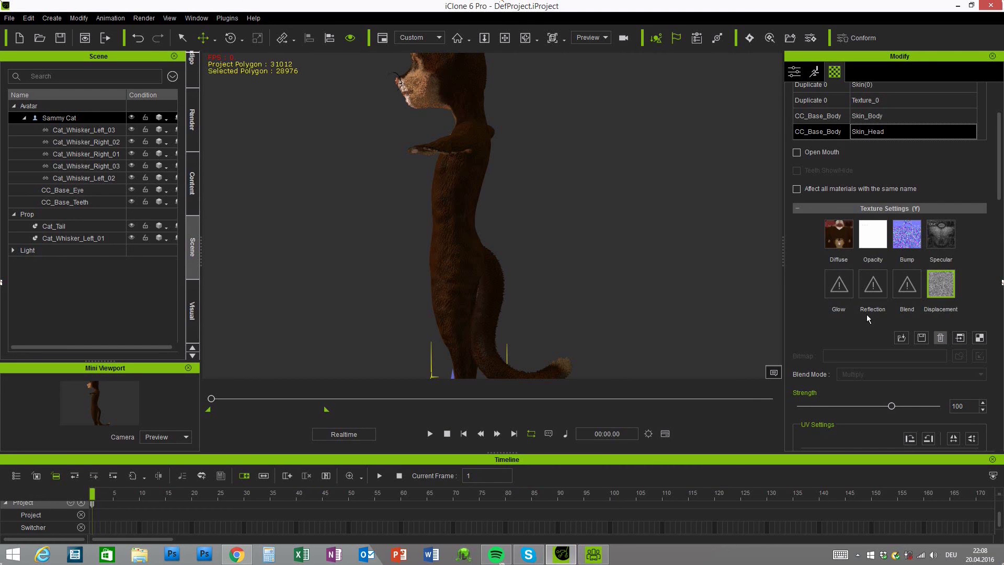
key(Delete)
right_drag(496, 270, 687, 265)
right_drag(568, 341, 497, 278)
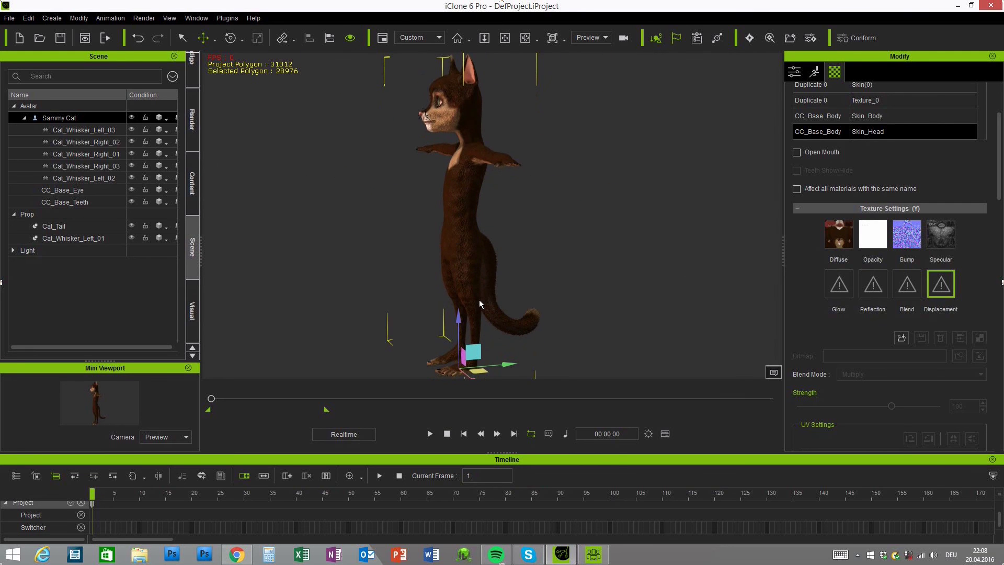
right_drag(527, 311, 530, 246)
scroll(607, 284, up, 2)
scroll(608, 283, down, 2)
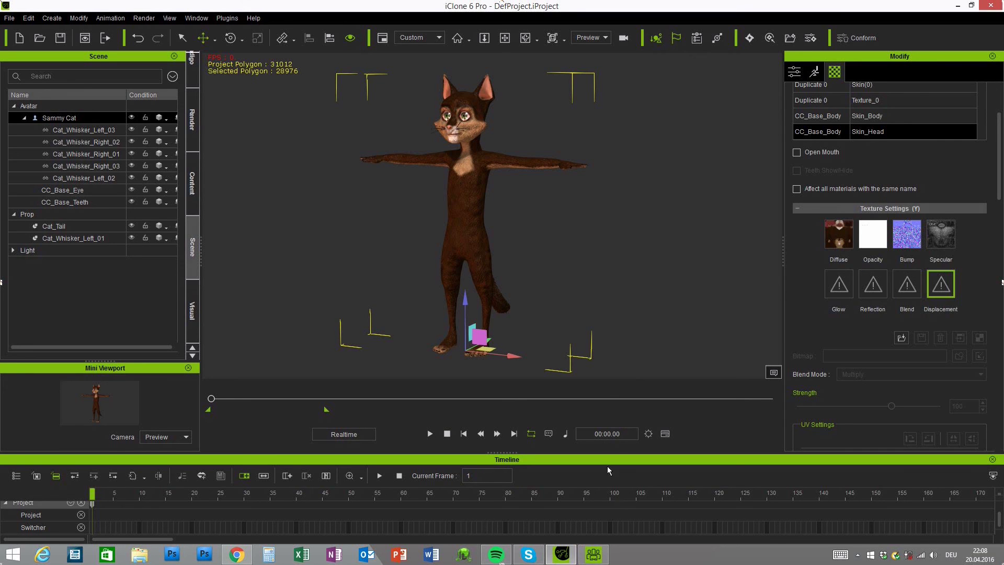
Switch to iClone Character Creator and look through the Stylized Animals Vol.1 character templates
mouse_move(563, 558)
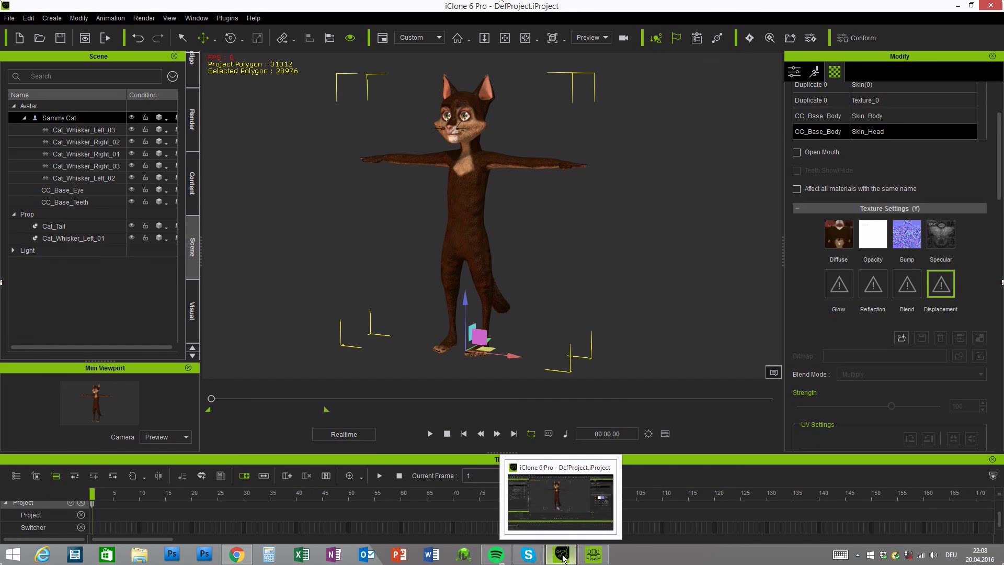
mouse_move(600, 562)
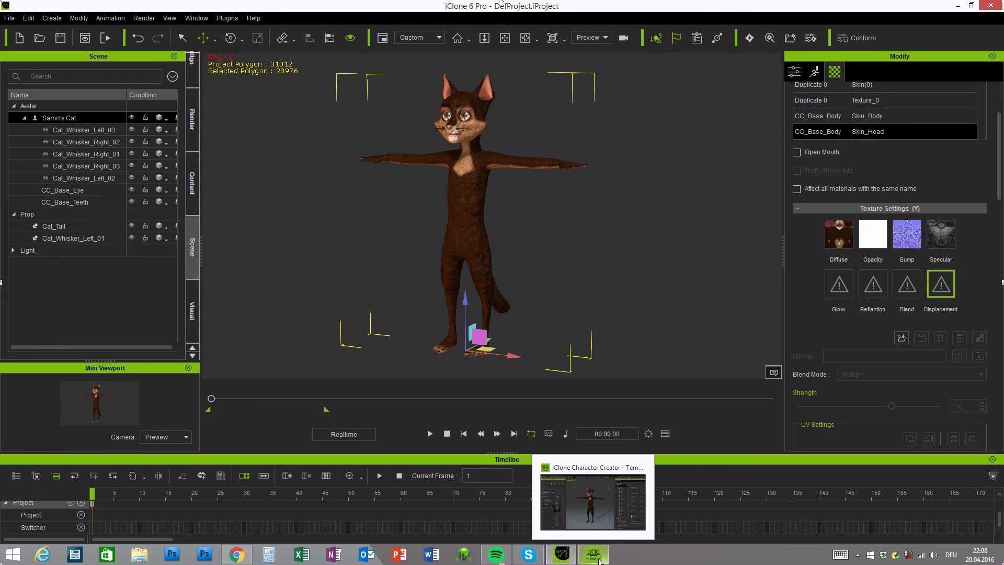
click(594, 560)
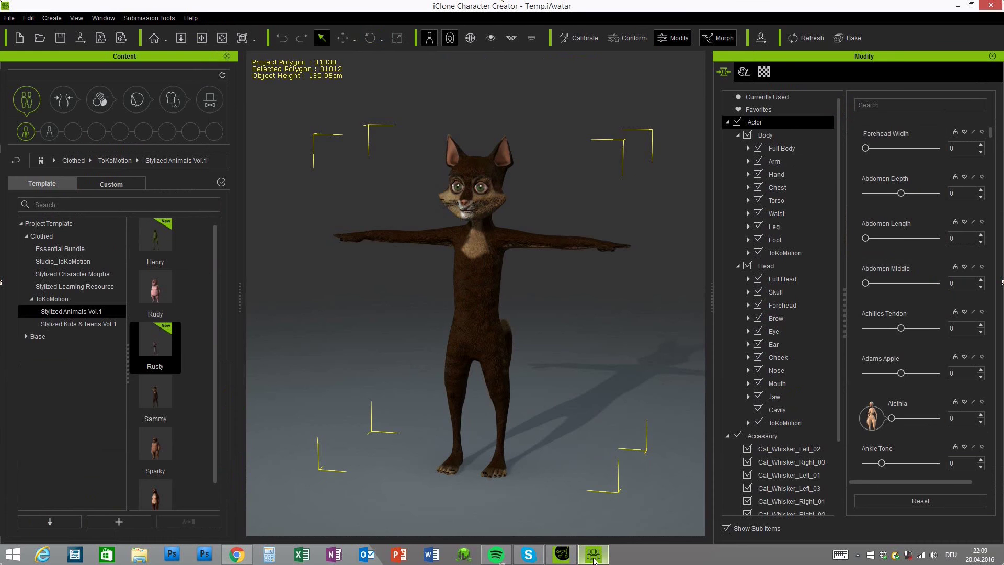
scroll(205, 313, down, 1)
scroll(221, 261, up, 1)
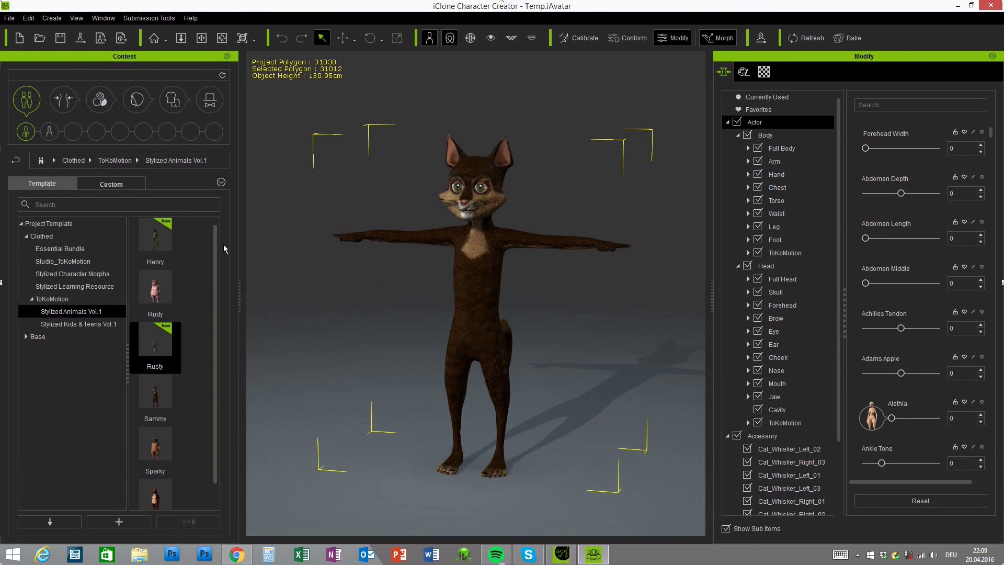